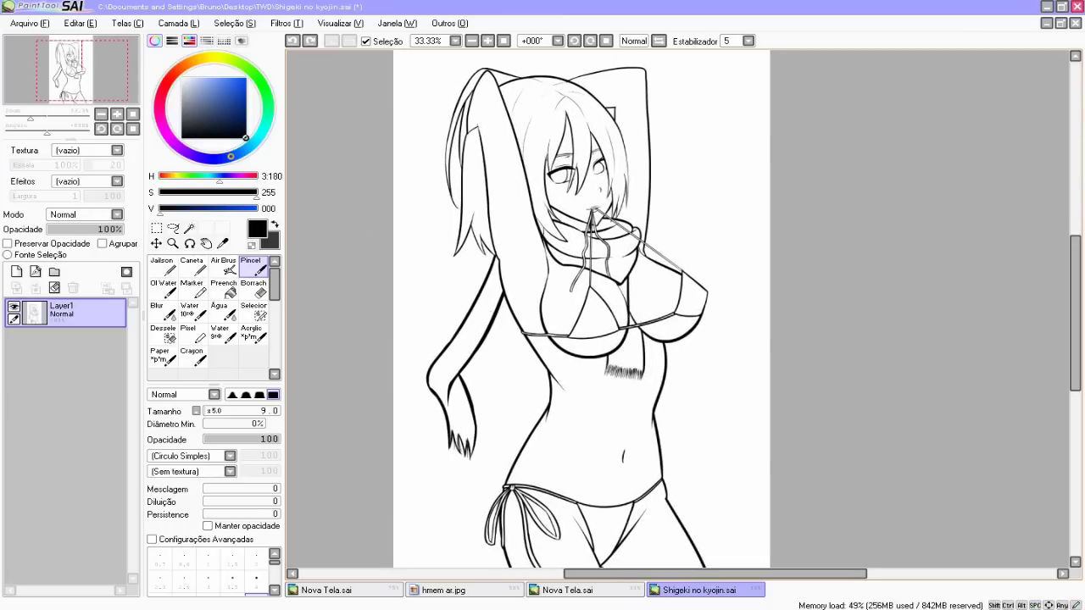
Step: Lower the line-art layer's opacity to 56% and add a new layer above it
mouse_move(110, 230)
mouse_down()
mouse_move(60, 229)
mouse_move(91, 229)
mouse_up()
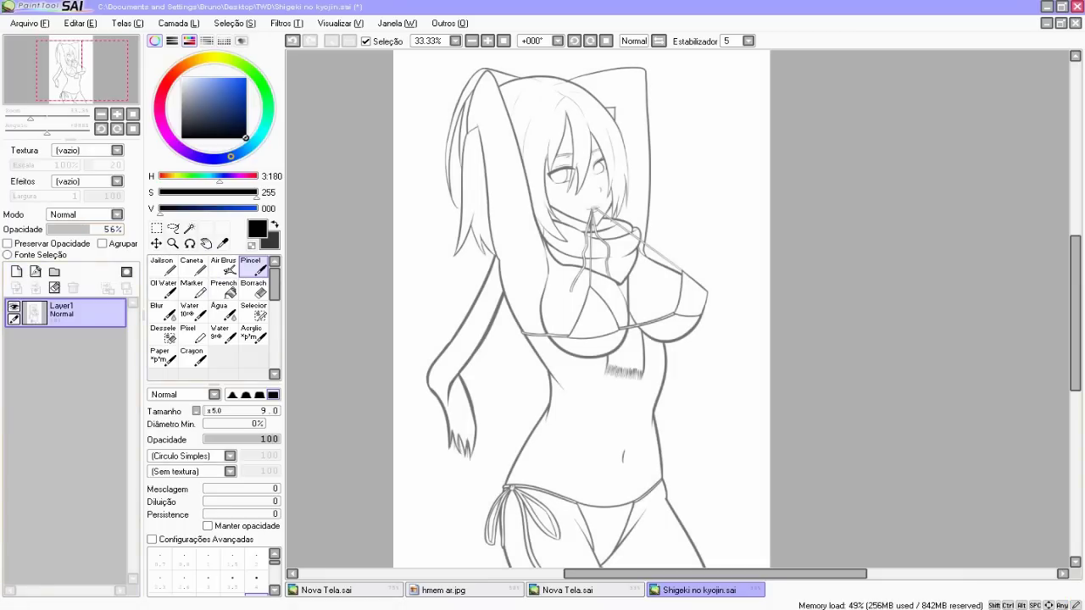
click(487, 41)
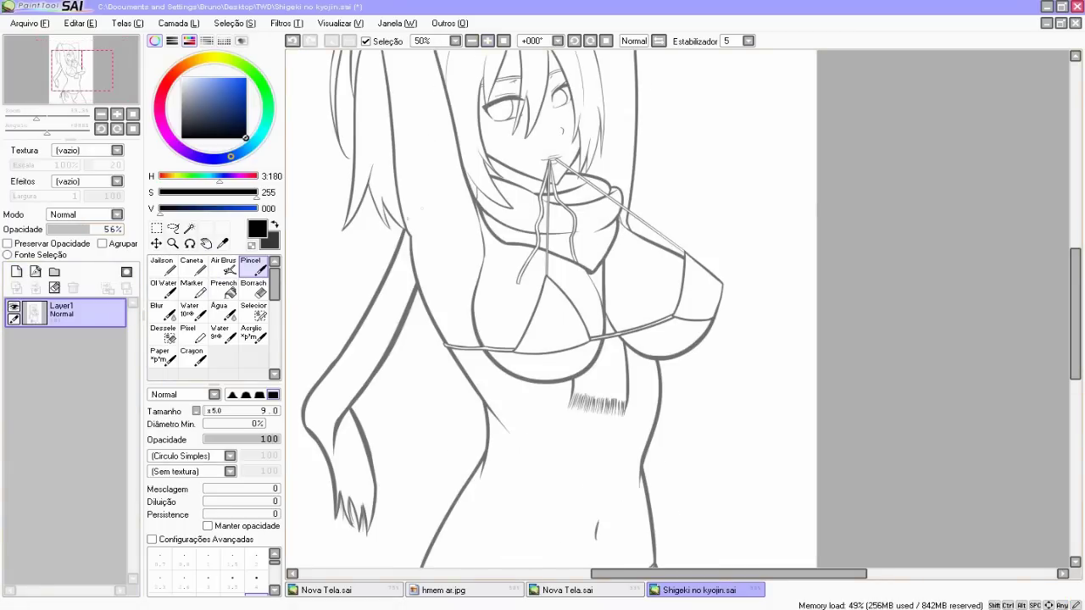
drag(546, 276, 582, 262)
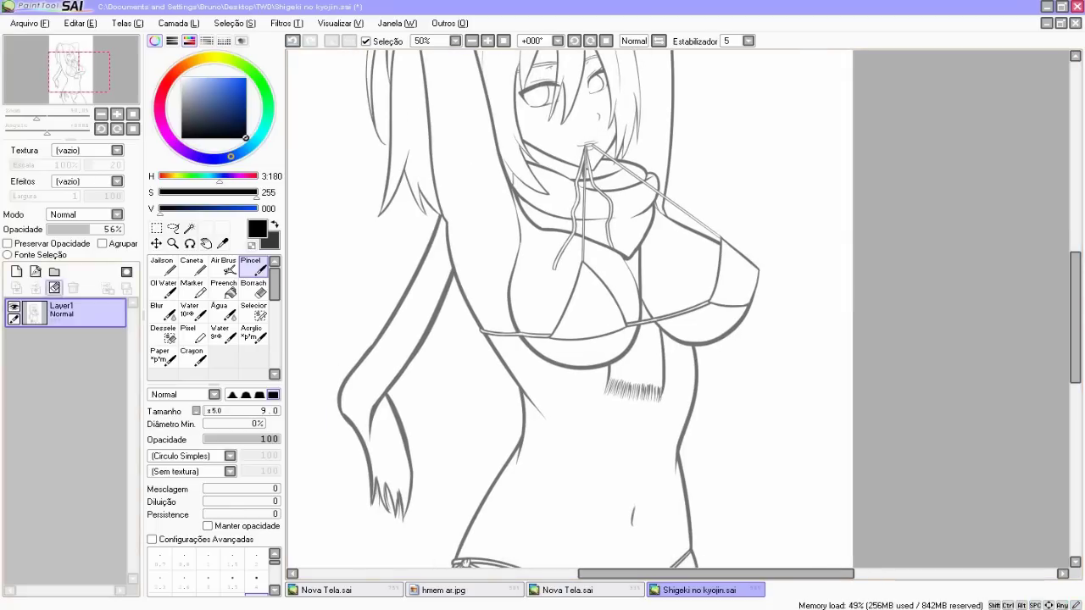
click(16, 271)
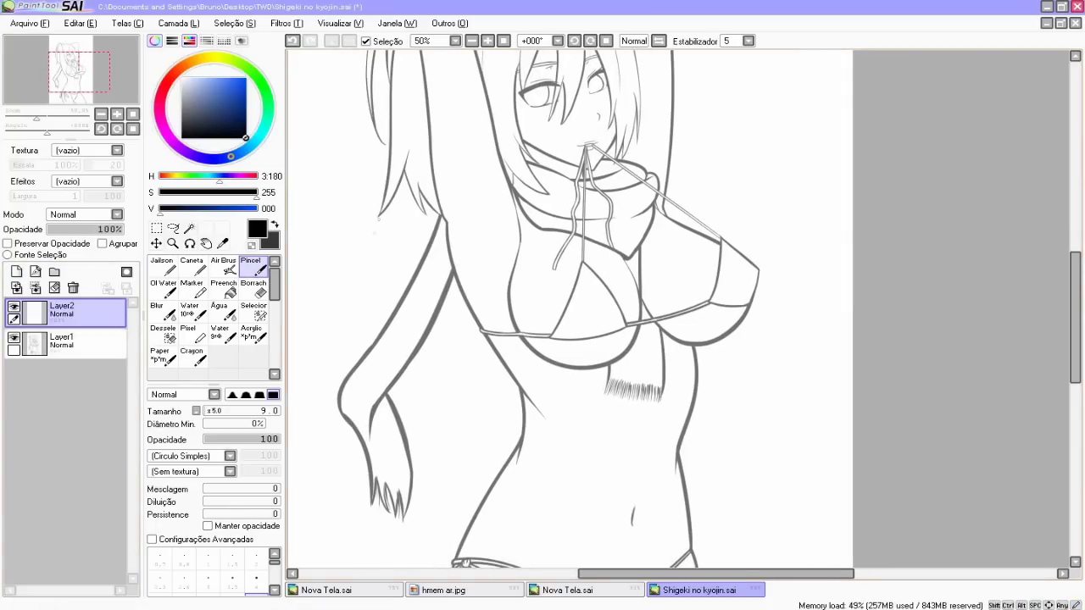
Step: Try tracing the outer edge of the trailing cloth strip in black on the new layer
drag(433, 230, 409, 302)
key(ctrl+z)
drag(444, 212, 398, 301)
key(ctrl+z)
drag(441, 214, 417, 272)
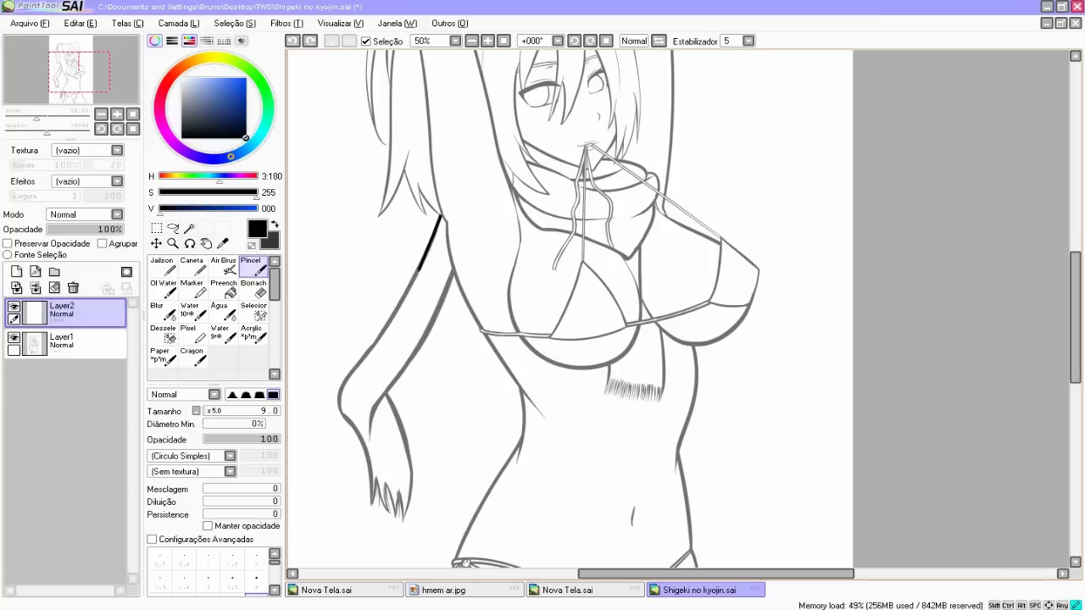
key(ctrl+z)
Step: Trace the outlines of the trailing cloth strip with a blue brush on the new layer
mouse_move(236, 104)
mouse_down()
mouse_move(247, 78)
mouse_move(247, 90)
mouse_up()
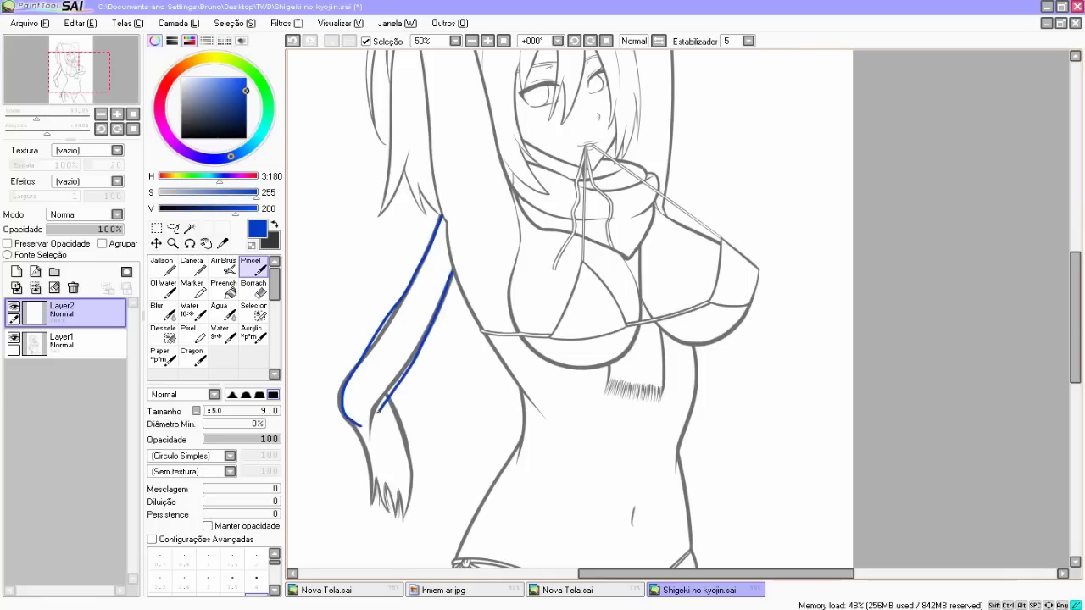
key(ctrl+z)
key(ctrl+z)
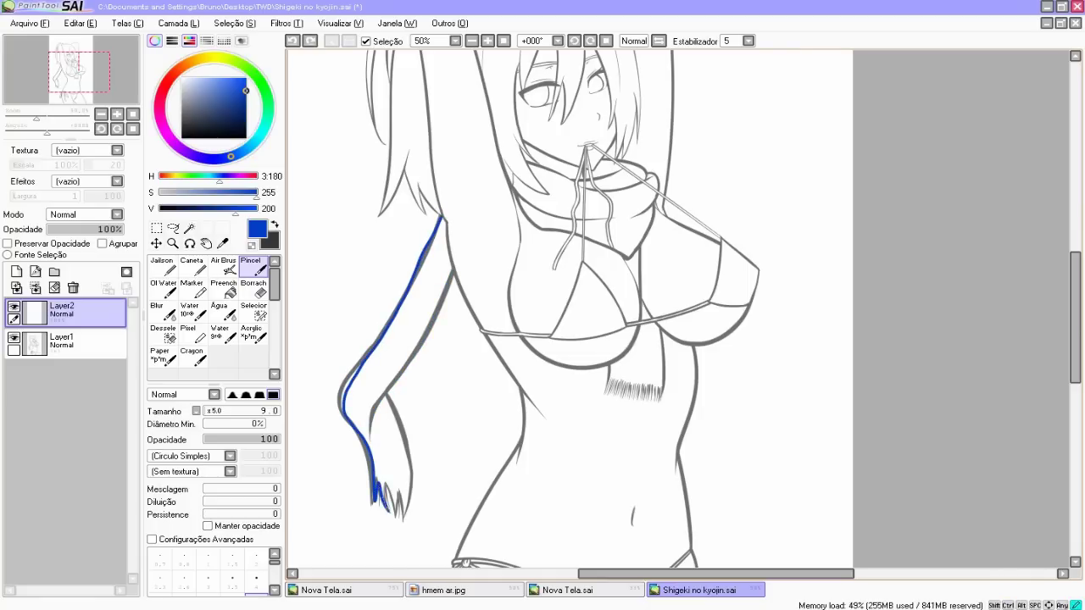
drag(383, 388, 450, 259)
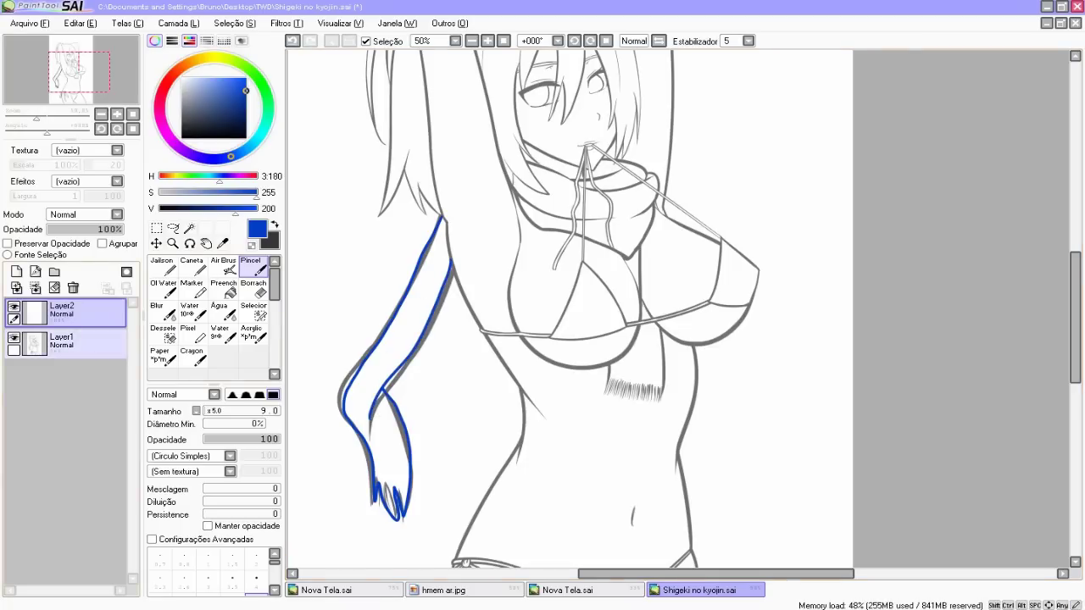
Step: Delete the blue tracing layer and restore the line-art layer to visible at 100% opacity
click(14, 338)
drag(424, 373, 437, 325)
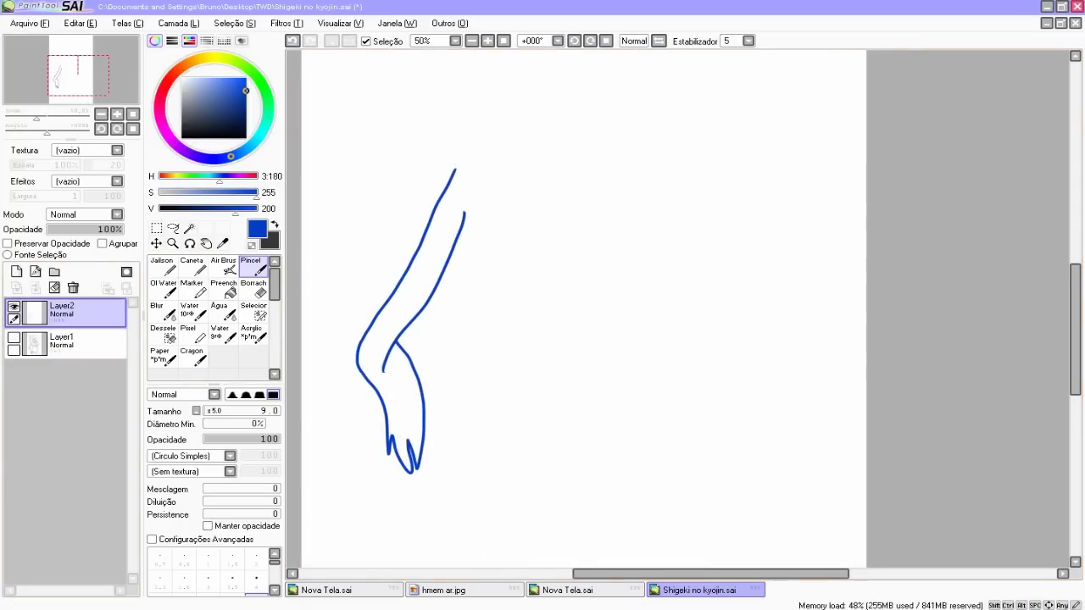
click(73, 288)
click(14, 307)
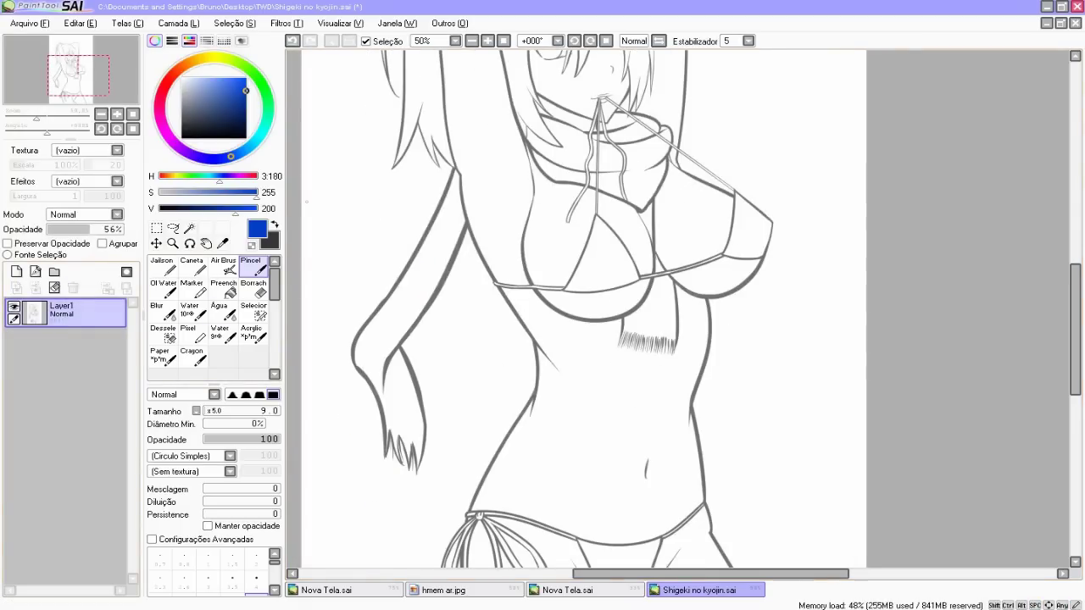
drag(91, 229, 126, 230)
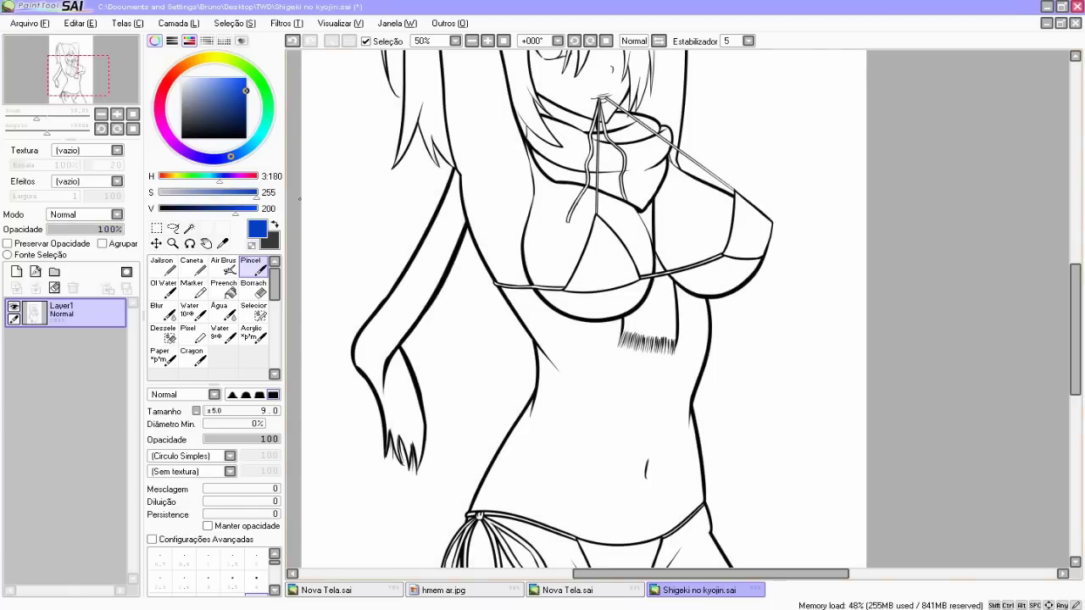
Step: Set the brush colour back to black
click(472, 41)
drag(627, 305, 600, 317)
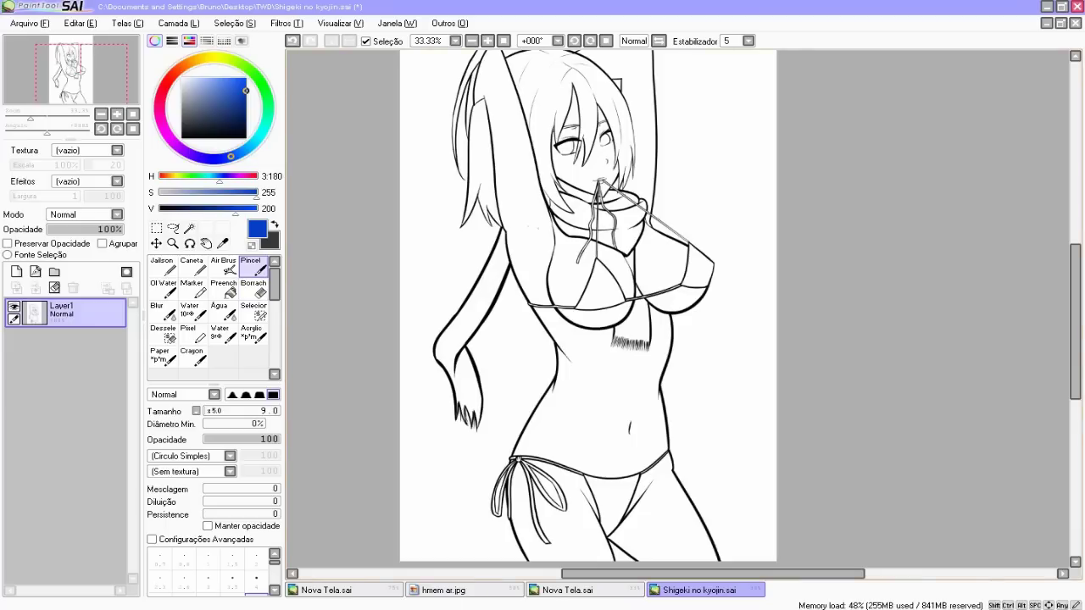
drag(241, 127, 247, 141)
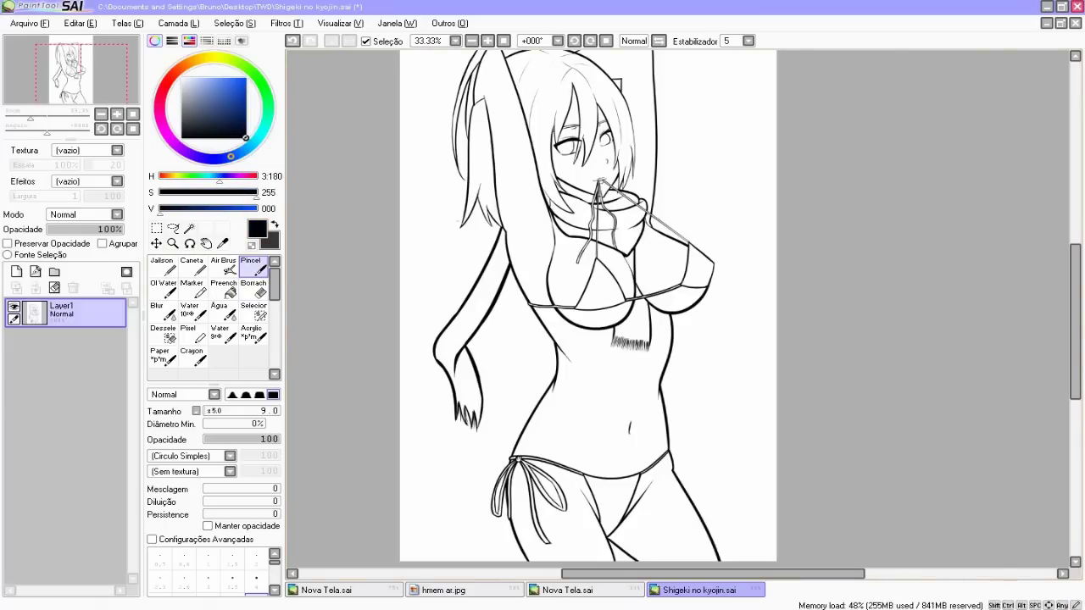
key(ctrl+z)
click(488, 40)
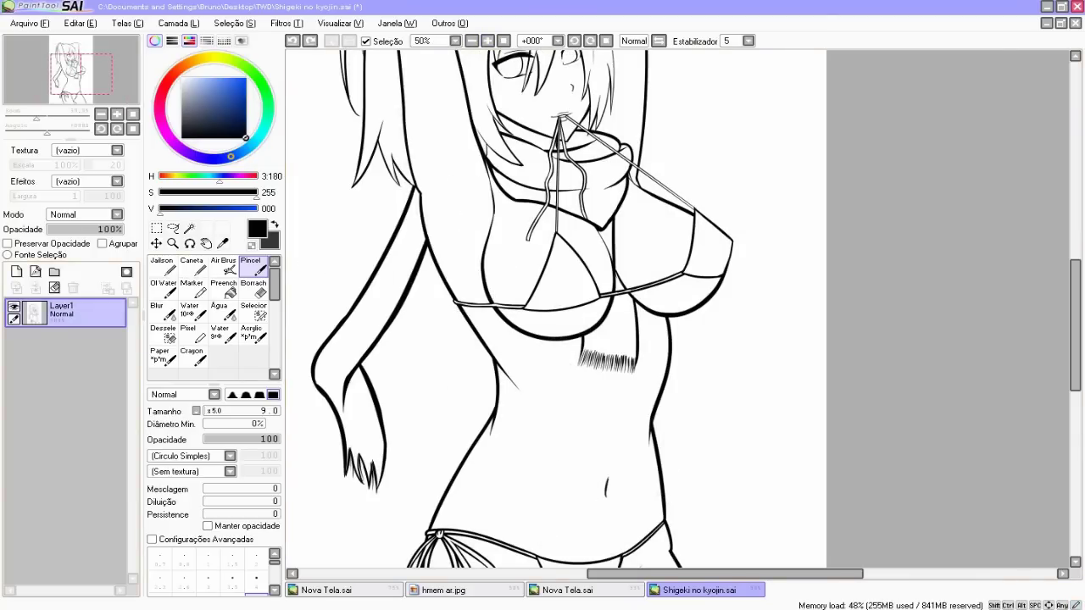
drag(331, 174, 393, 274)
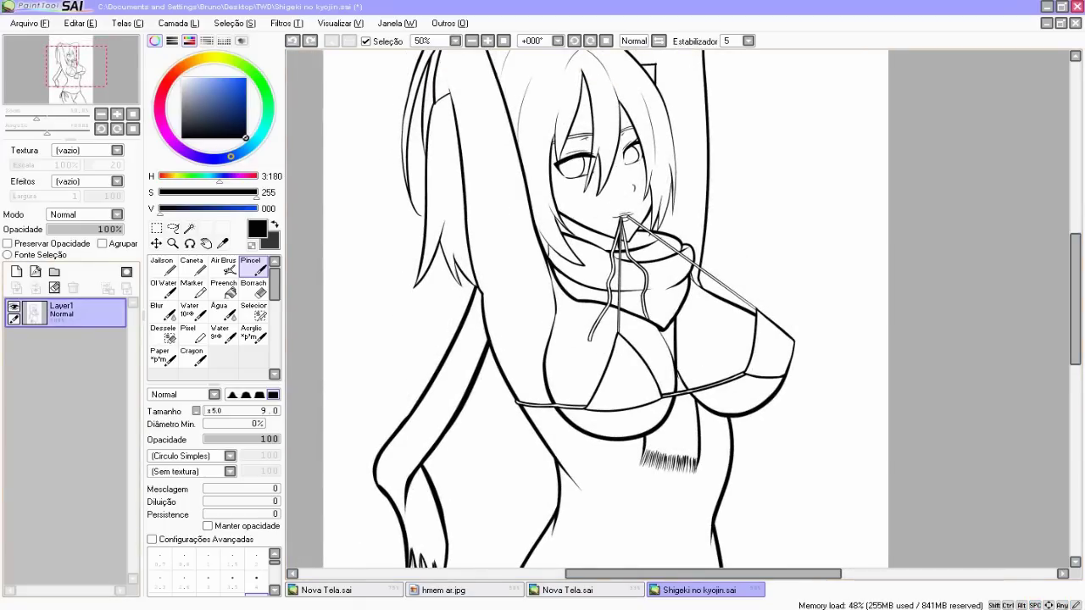
Step: Select the Air Brush and sample a light skin tone from the scratch pad swatches
click(223, 268)
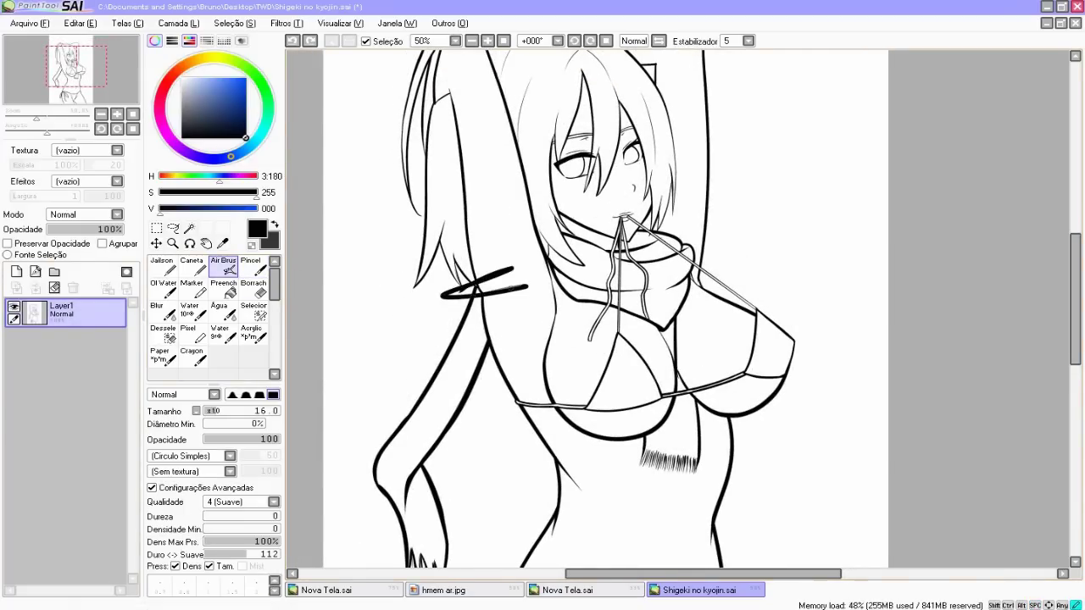
key(ctrl+z)
click(185, 65)
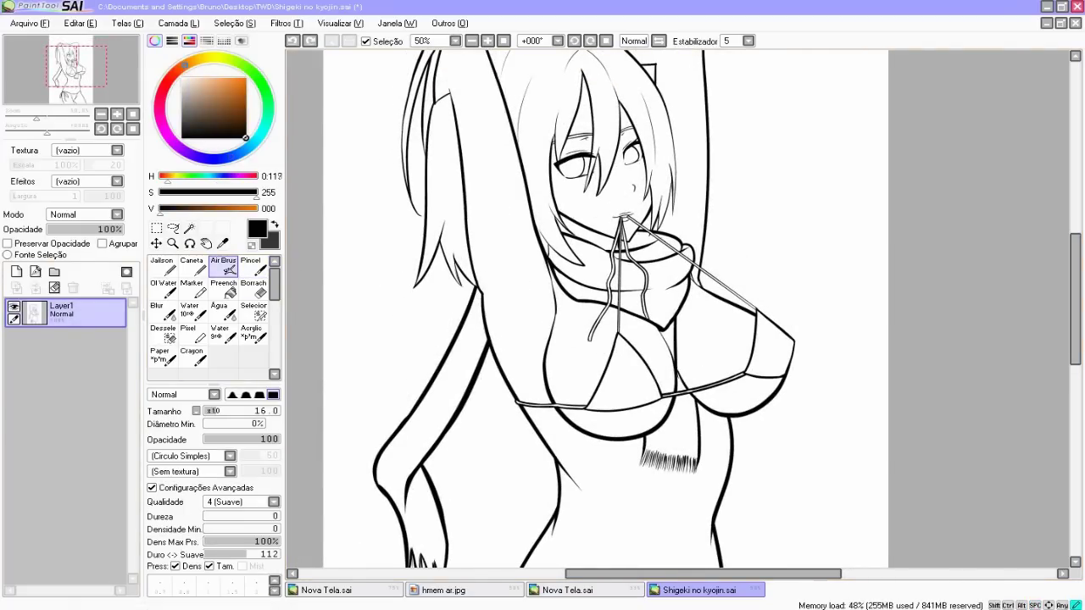
click(242, 41)
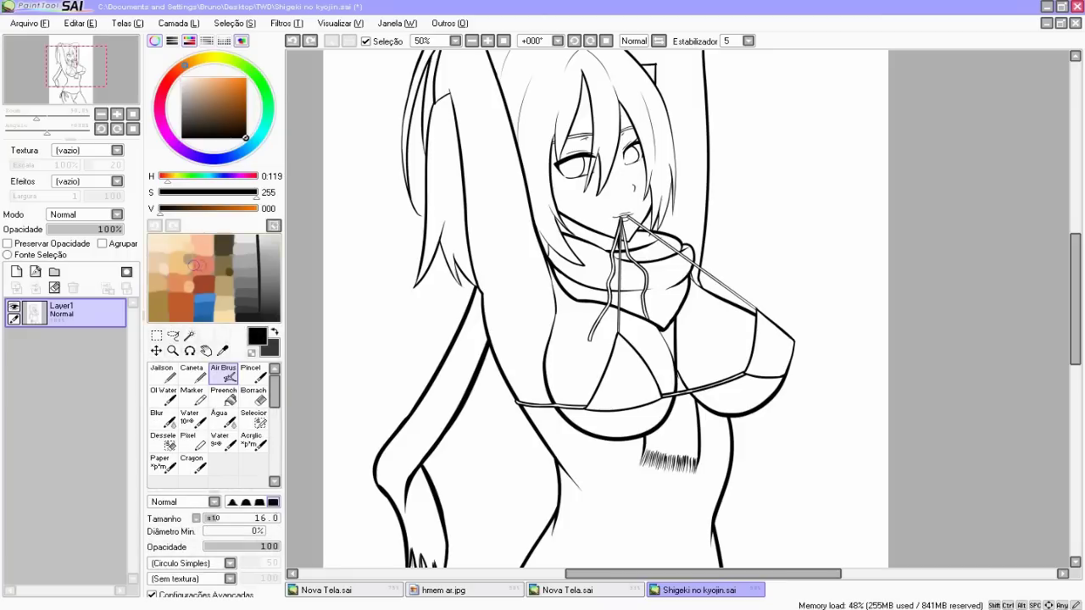
right_click(161, 259)
Step: Increase the Air Brush size to 120 and undo the test strokes on the drawing
mouse_move(516, 270)
mouse_down()
mouse_move(514, 309)
mouse_move(480, 175)
mouse_move(520, 328)
mouse_move(502, 282)
mouse_move(522, 252)
mouse_up()
key(ctrl+z)
key(bracketright)
key(bracketright)
key(bracketright)
key(bracketright)
key(bracketright)
key(bracketright)
key(bracketright)
key(bracketright)
key(bracketright)
key(bracketright)
key(ctrl+z)
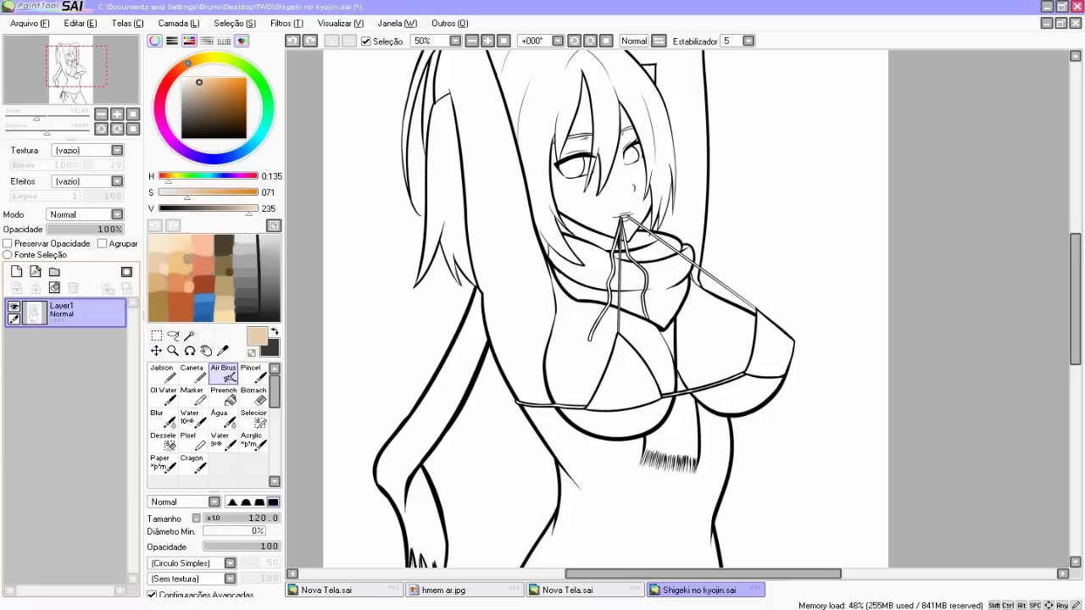
Step: Paint a skin-tone patch over the raised arm on a new layer and move that layer beneath the line art
click(16, 271)
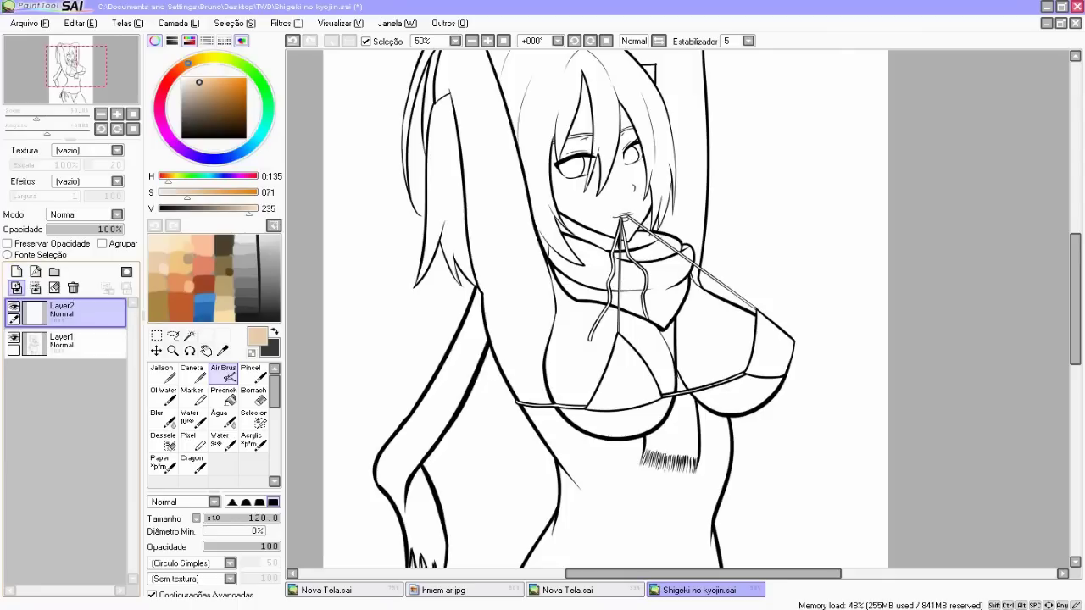
mouse_move(506, 318)
mouse_down()
mouse_move(463, 215)
mouse_move(514, 338)
mouse_move(510, 254)
mouse_move(546, 327)
mouse_up()
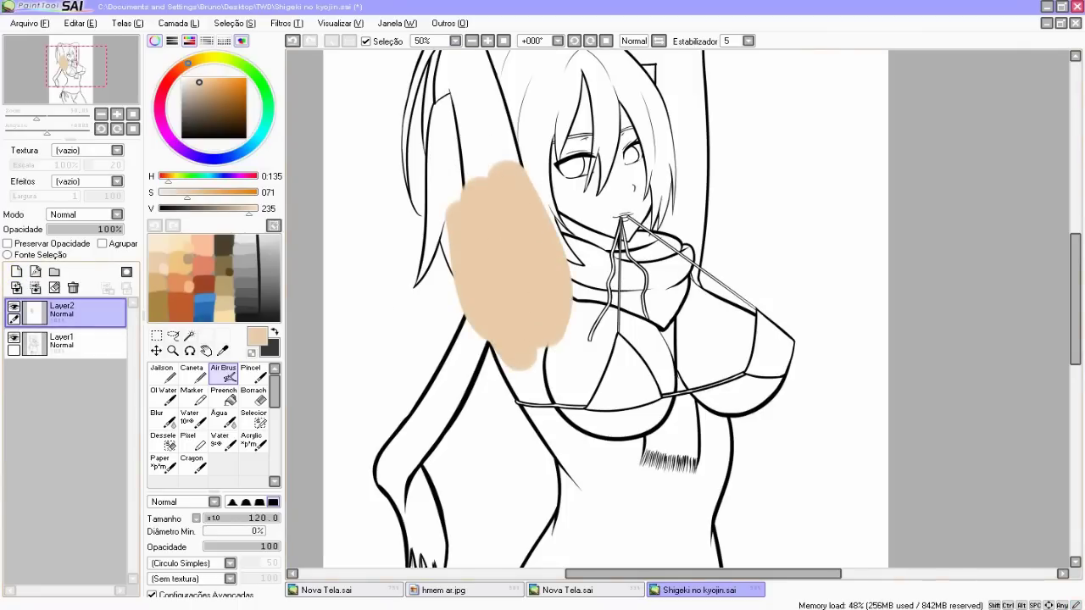
drag(64, 312, 63, 343)
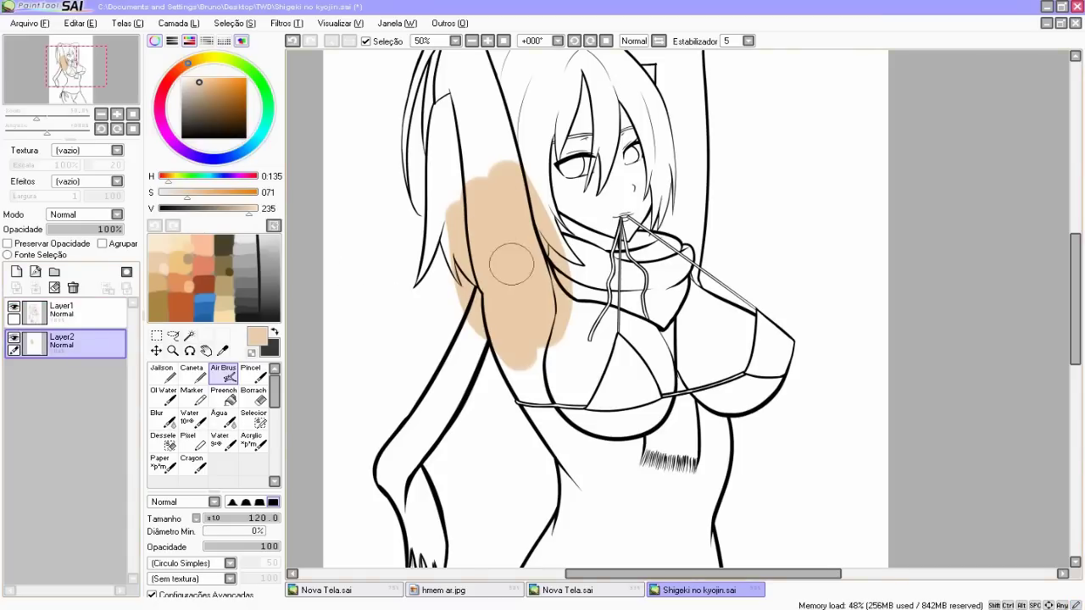
drag(477, 239, 496, 197)
Step: Replace the painted test layer with a new empty layer placed beneath the line art
click(73, 288)
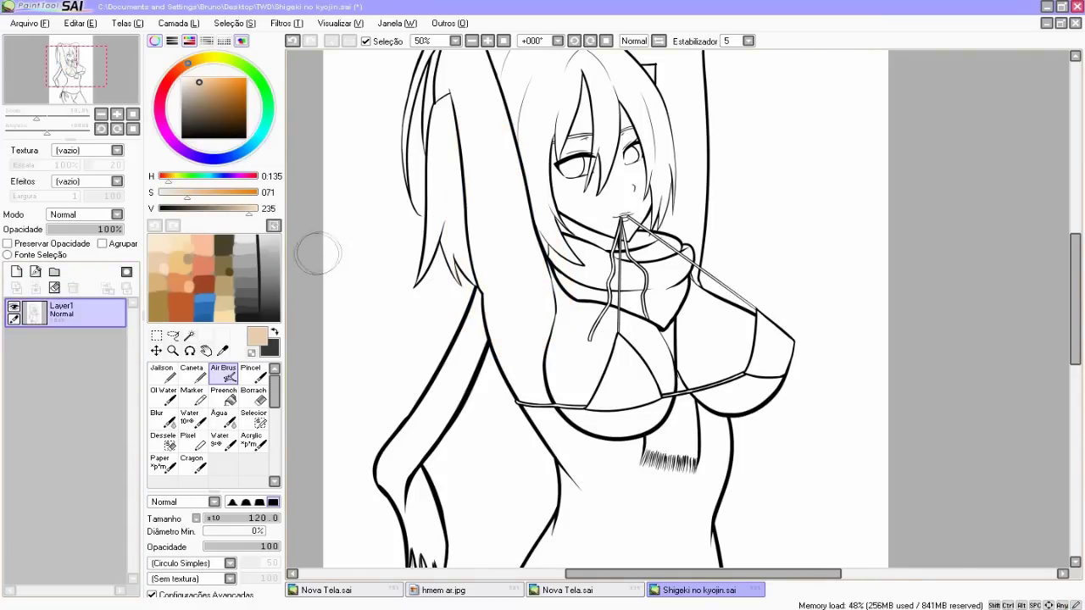
click(16, 271)
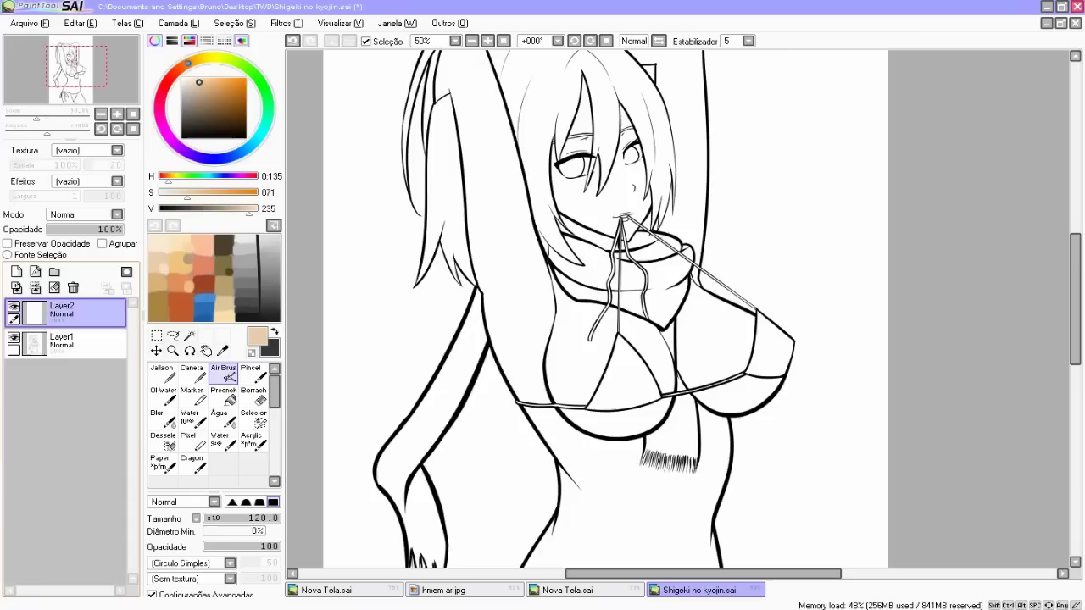
mouse_move(479, 305)
mouse_down()
mouse_move(477, 254)
mouse_move(516, 303)
mouse_move(543, 300)
mouse_move(515, 178)
mouse_move(560, 297)
mouse_up()
key(ctrl+z)
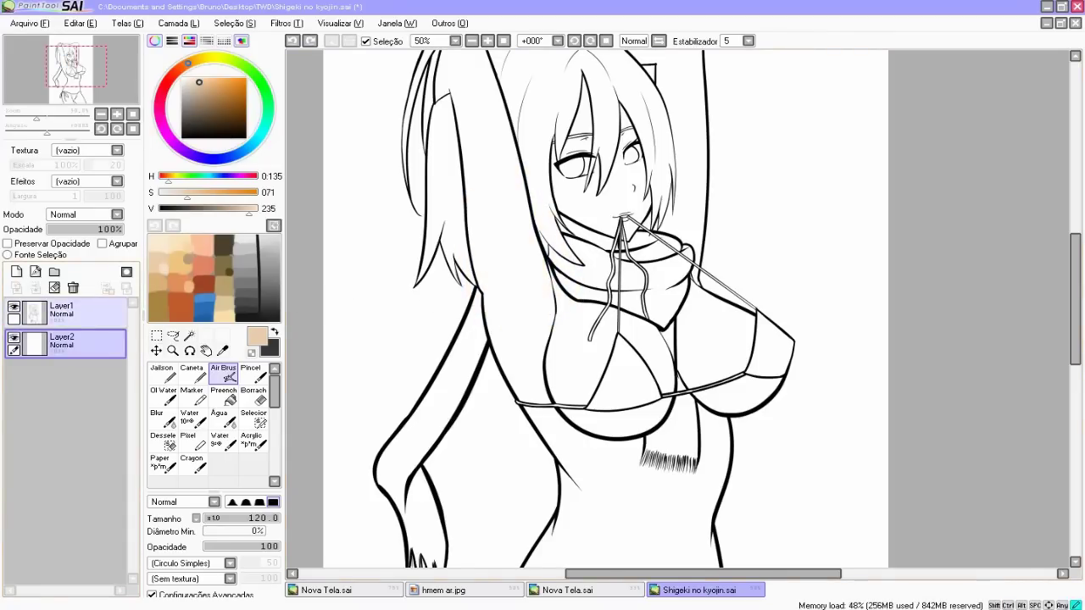
Step: Try airbrushing skin tone over the raised arm directly on the line-art layer
click(68, 311)
mouse_move(473, 305)
mouse_down()
mouse_move(491, 203)
mouse_move(517, 271)
mouse_up()
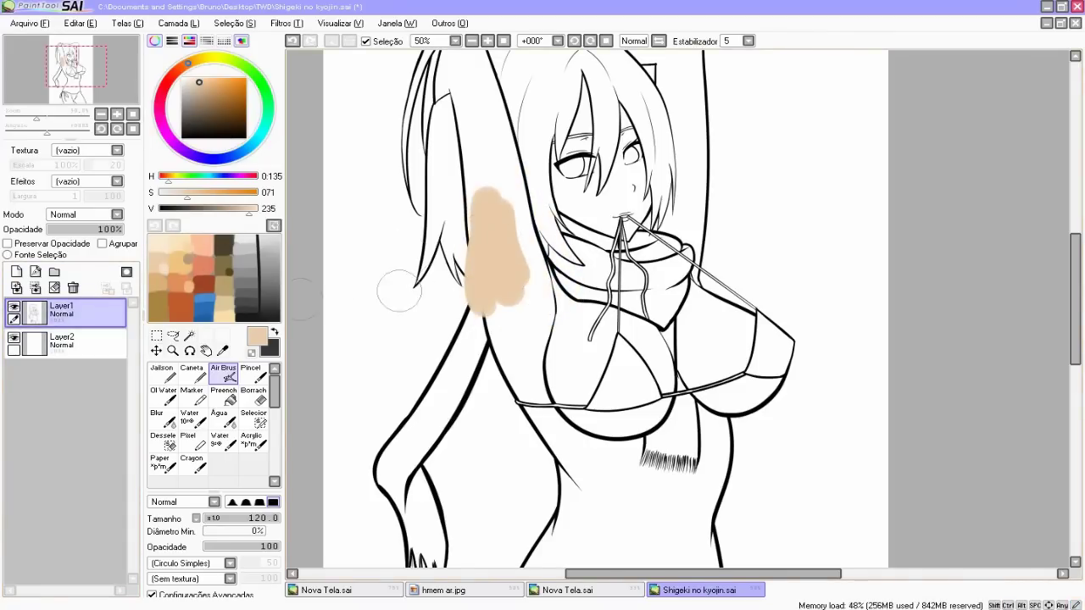
key(ctrl+z)
drag(356, 290, 392, 307)
key(ctrl+z)
drag(498, 197, 519, 325)
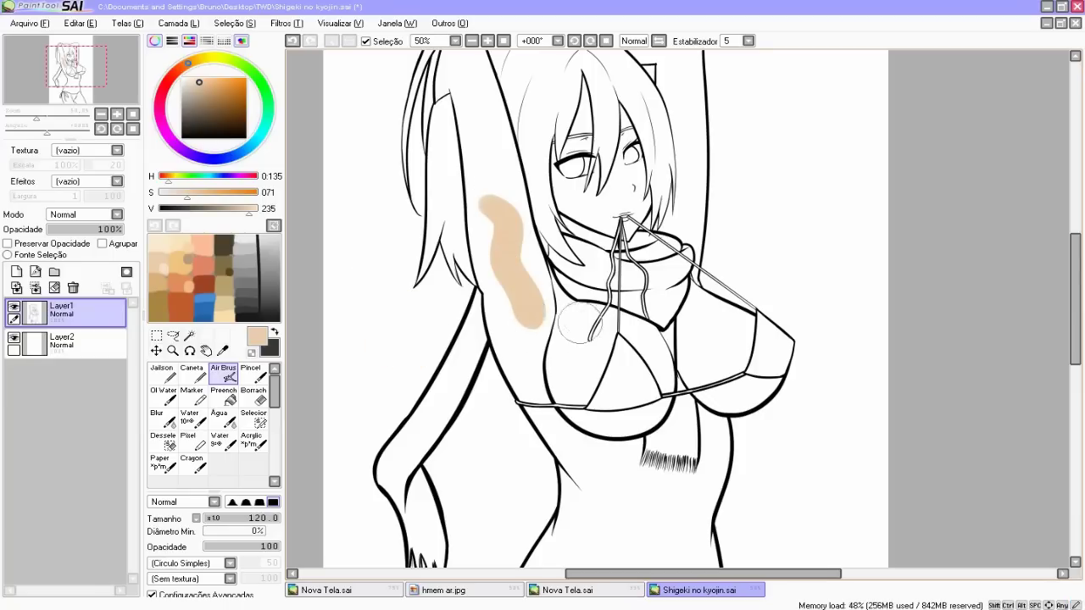
key(ctrl+z)
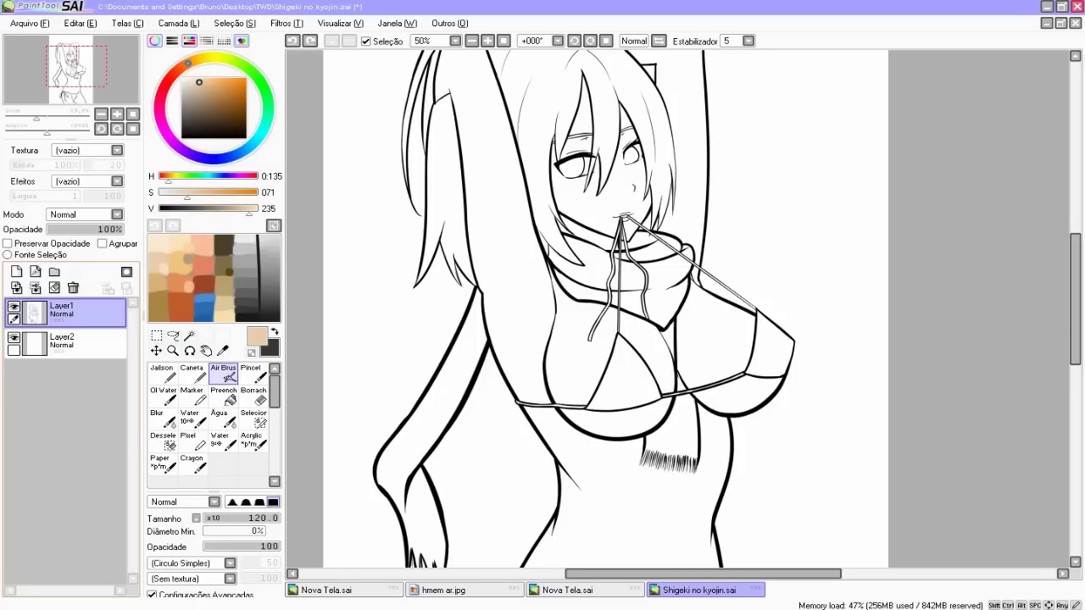
Step: Set the line-art layer's blending mode to Multiplicação
mouse_move(670, 340)
mouse_down()
mouse_move(667, 275)
mouse_move(610, 238)
mouse_move(608, 295)
mouse_up()
click(84, 214)
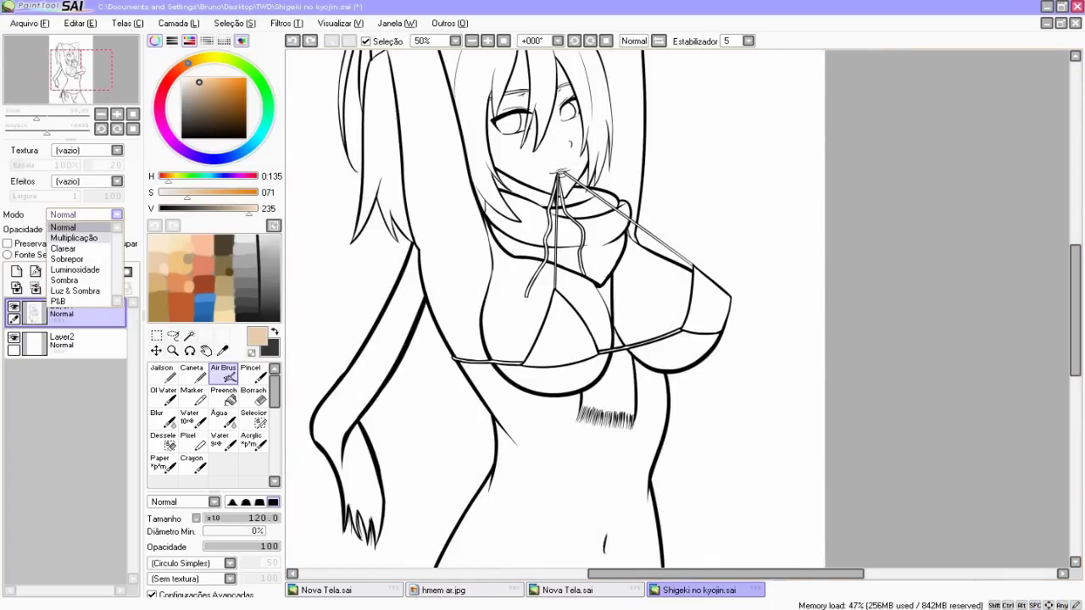
click(74, 238)
drag(475, 288, 495, 270)
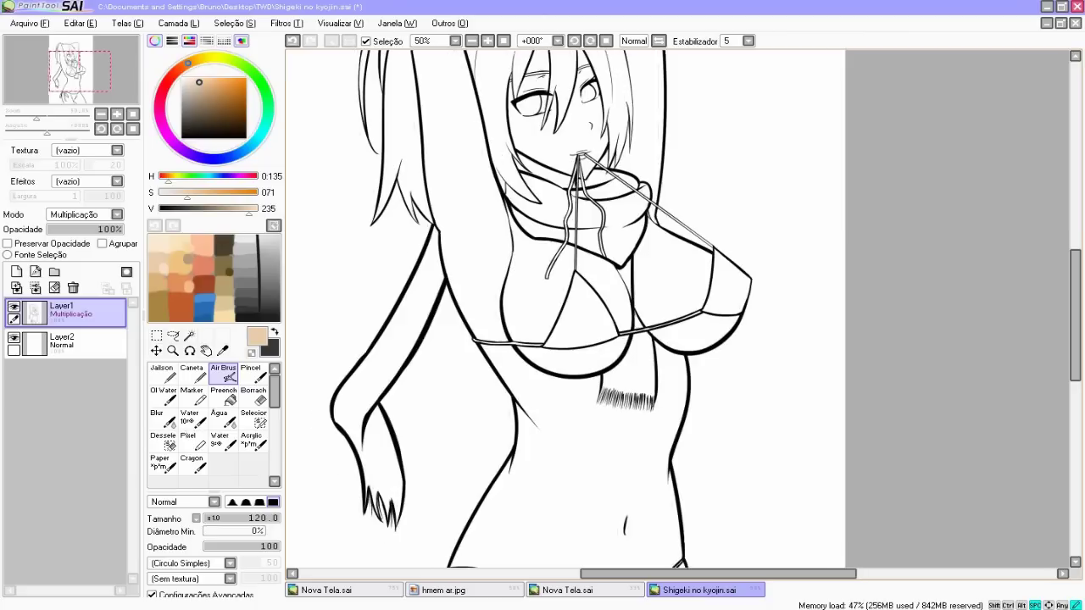
Step: Try skin-tone airbrush strokes across the figure on the layer beneath the multiplied line art
click(88, 342)
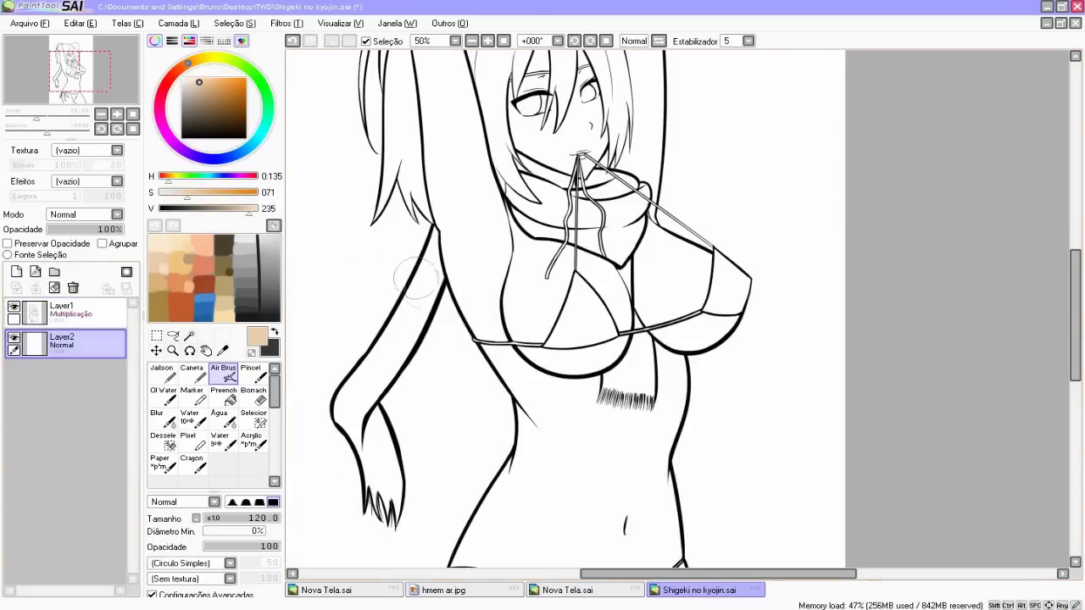
mouse_move(365, 278)
mouse_down()
mouse_move(475, 222)
mouse_move(742, 243)
mouse_move(802, 317)
mouse_move(715, 426)
mouse_move(738, 496)
mouse_up()
key(ctrl+z)
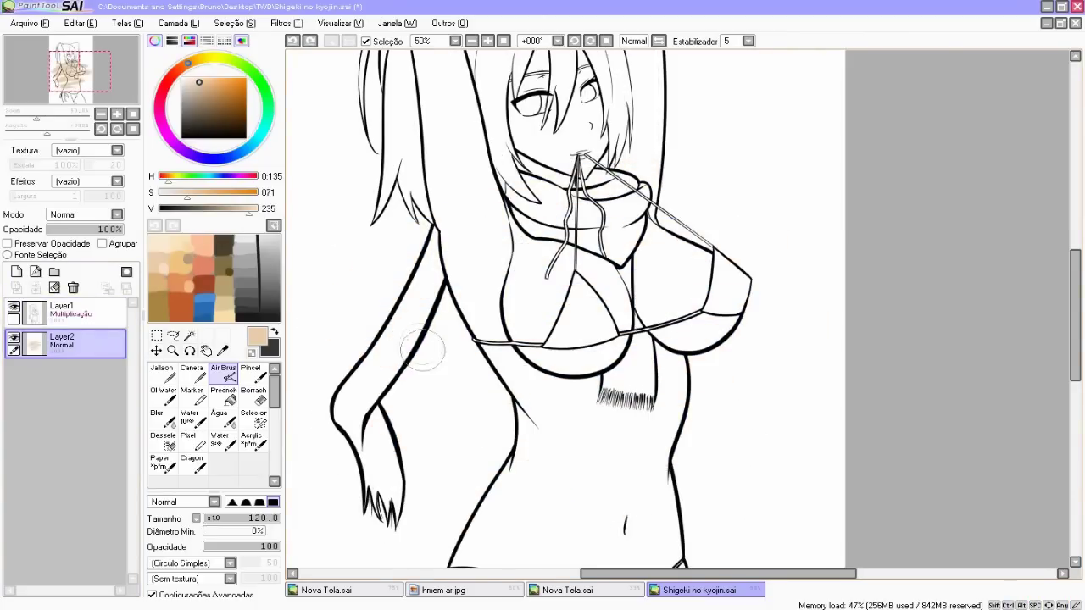
scroll(415, 224, up, 3)
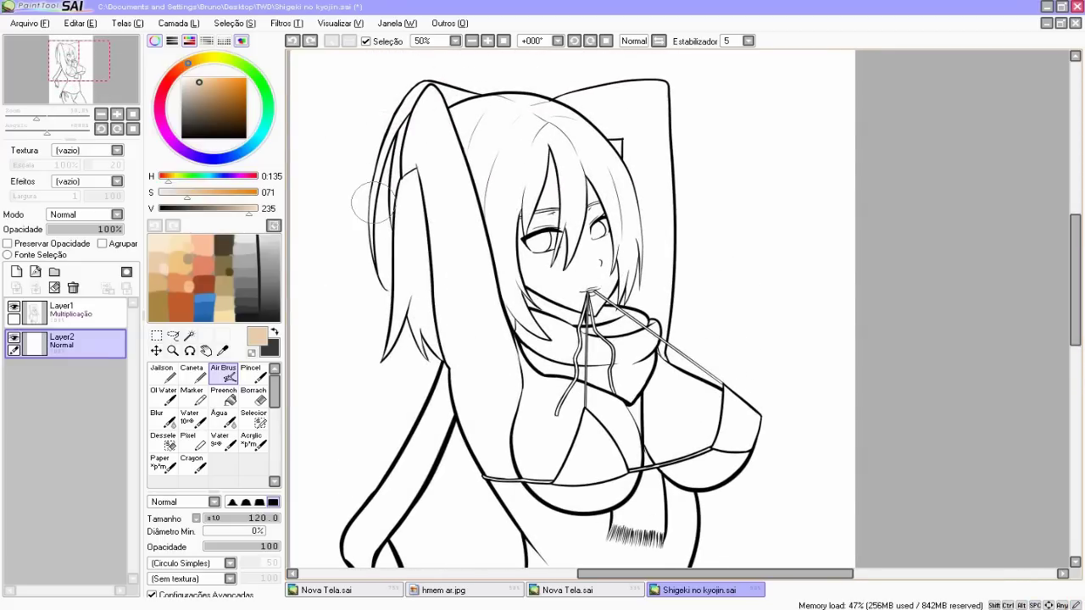
click(85, 314)
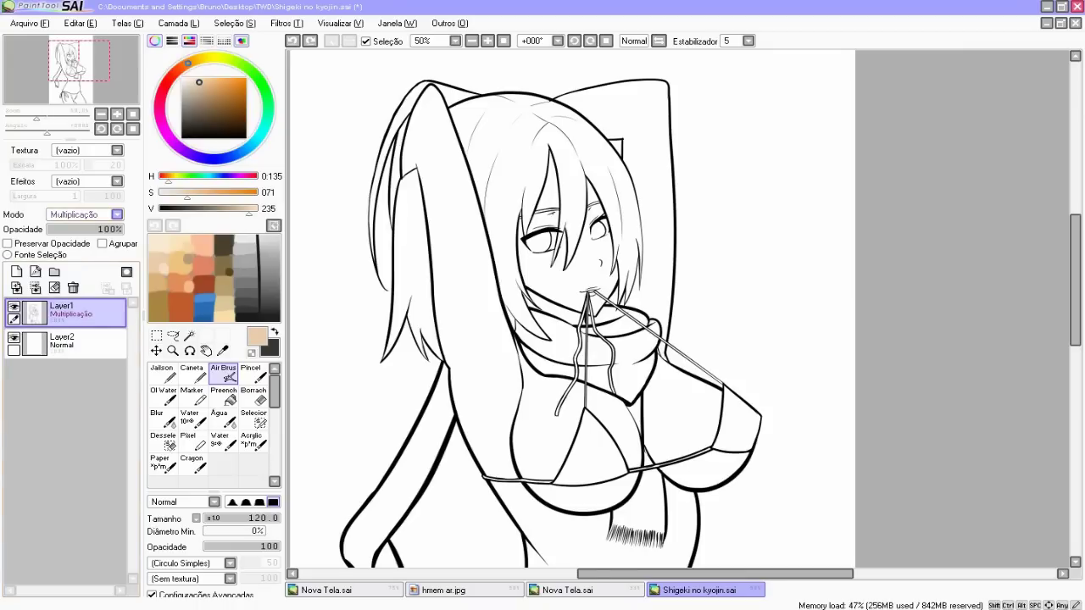
click(85, 341)
mouse_move(380, 283)
mouse_down()
mouse_move(663, 254)
mouse_move(451, 324)
mouse_move(665, 324)
mouse_move(373, 420)
mouse_up()
key(ctrl+z)
Step: Set the line-art layer's blending mode back to Normal
drag(432, 321, 423, 169)
click(84, 312)
click(85, 215)
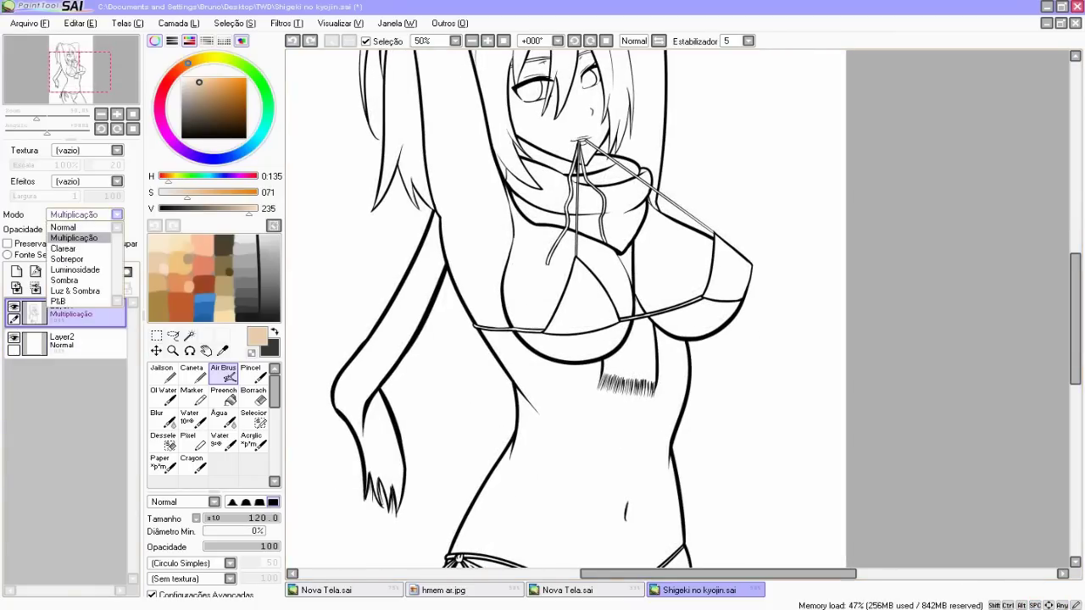
click(63, 227)
mouse_move(722, 350)
mouse_down()
mouse_move(726, 342)
mouse_move(744, 421)
mouse_move(741, 371)
mouse_up()
key(ctrl+z)
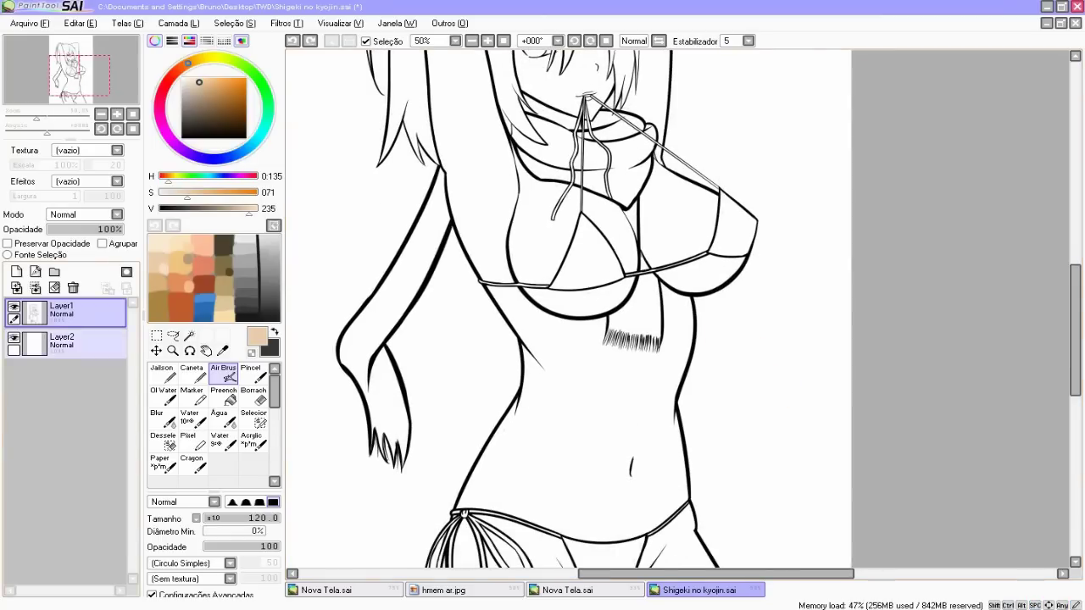
Step: Try bucket-filling the layer beneath the line art with the skin tone
click(68, 343)
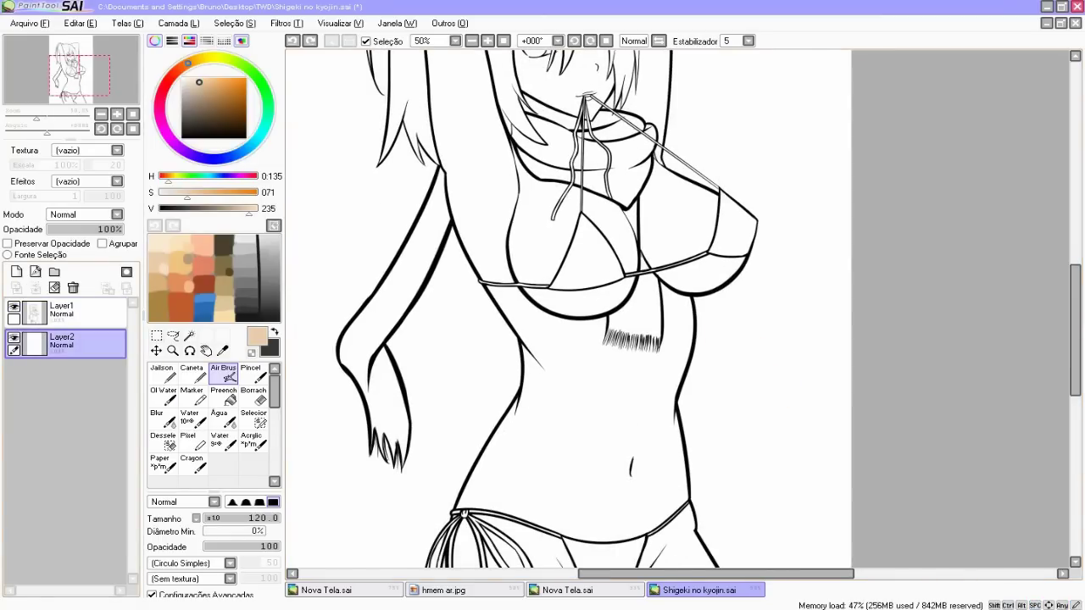
drag(543, 255, 534, 446)
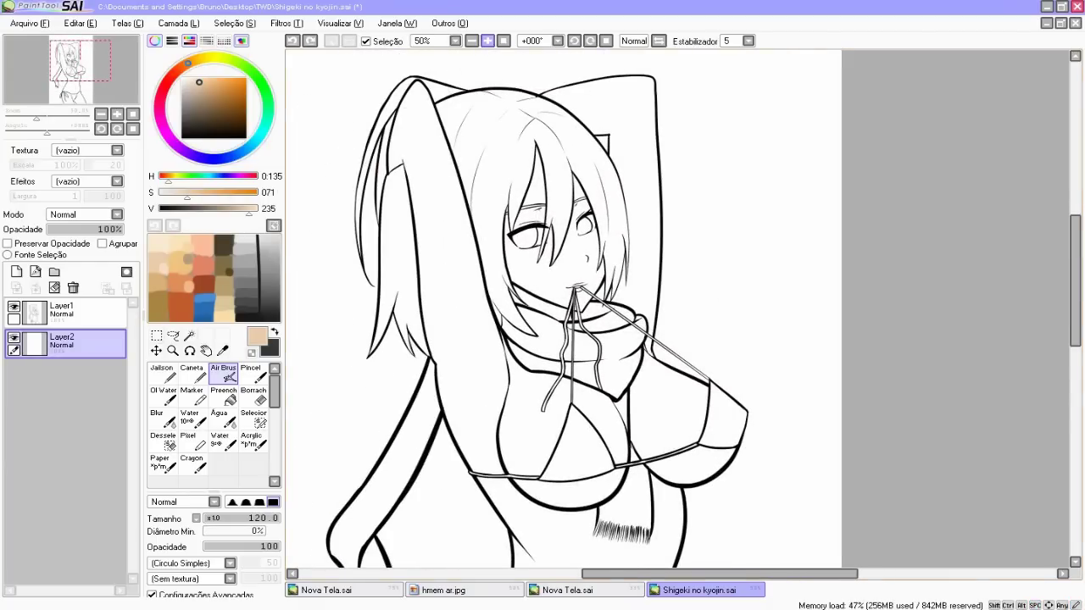
click(487, 40)
drag(509, 212, 739, 452)
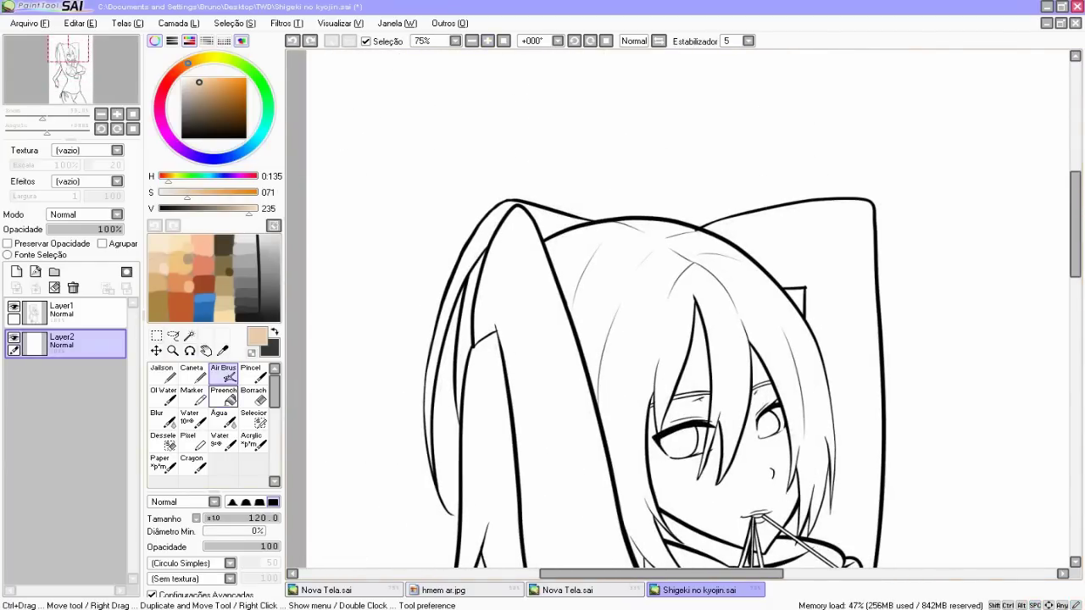
click(224, 396)
click(585, 297)
drag(678, 407, 614, 208)
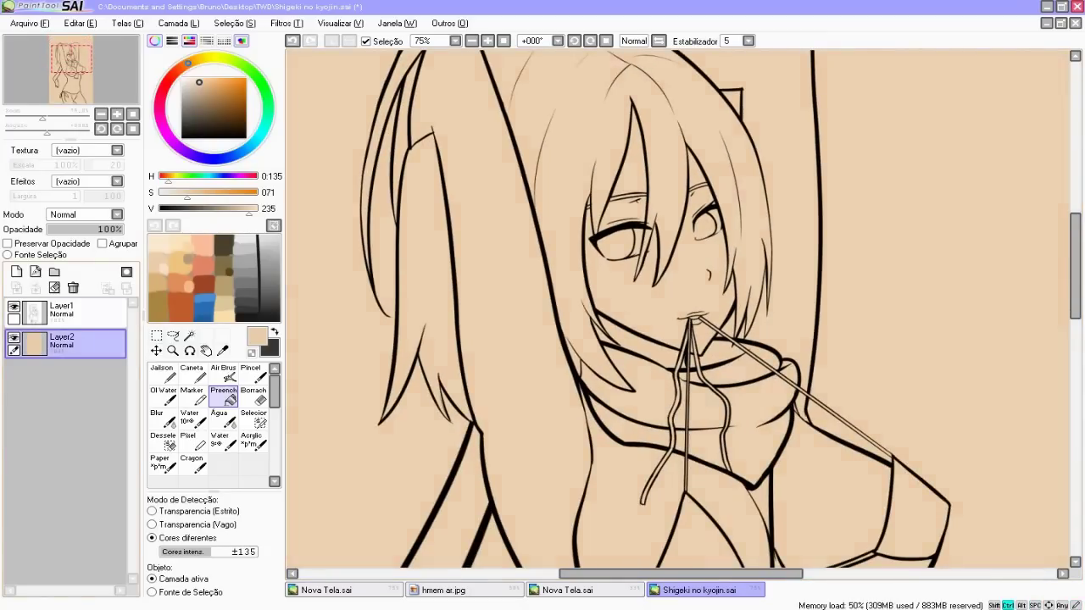
key(ctrl+z)
Step: Try bucket-filling the raised arm with the skin tone directly on the line-art layer
click(77, 313)
click(502, 280)
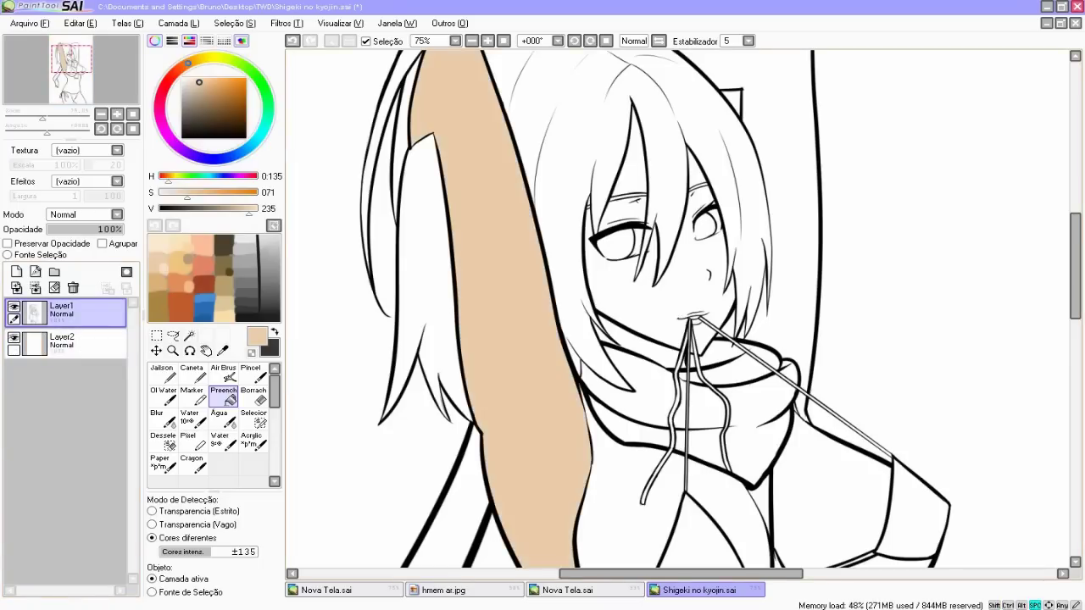
drag(525, 331, 465, 415)
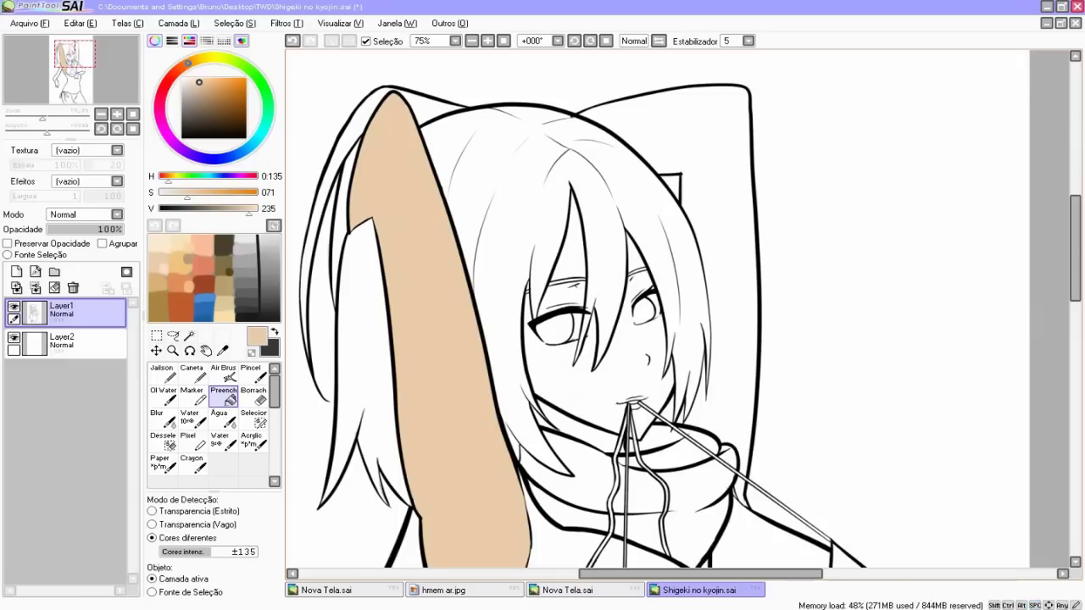
key(ctrl+z)
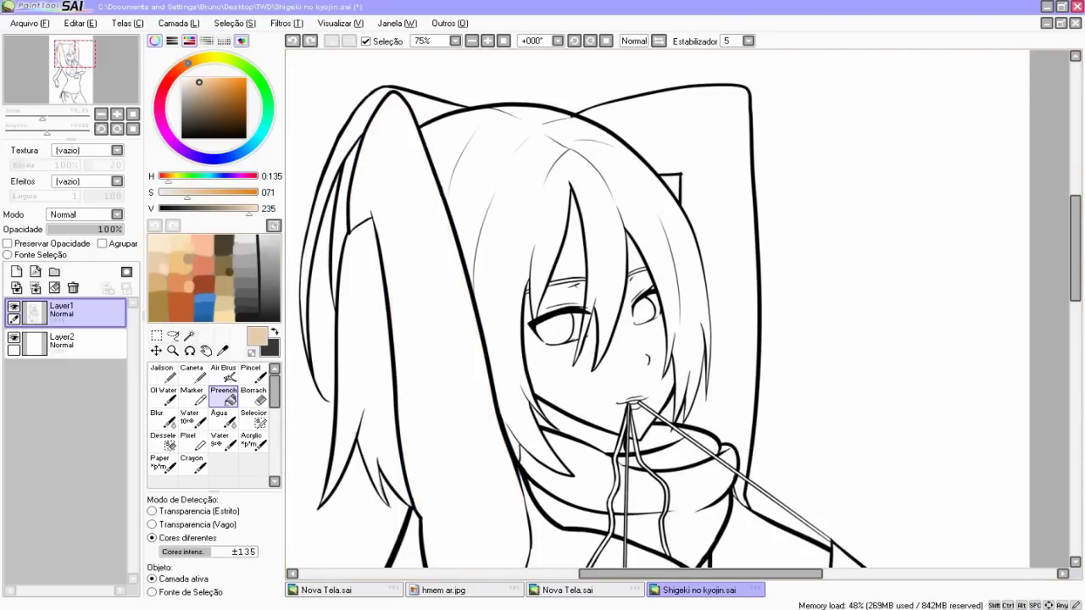
Step: Try painting the raised arm with the Pincel brush on the lower layer and erasing the paint that crosses the outline
click(251, 373)
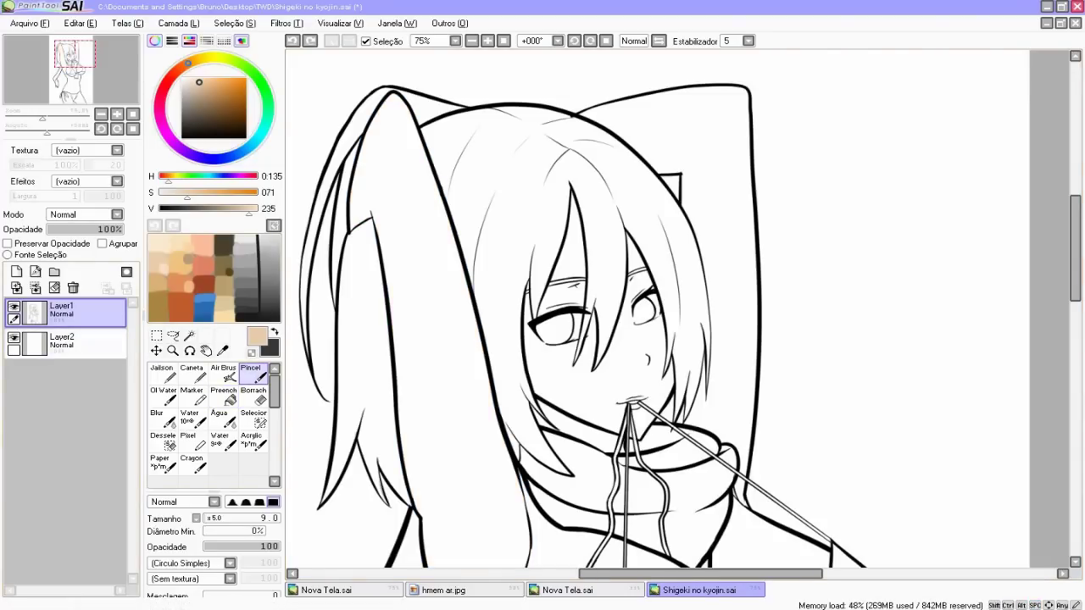
click(63, 342)
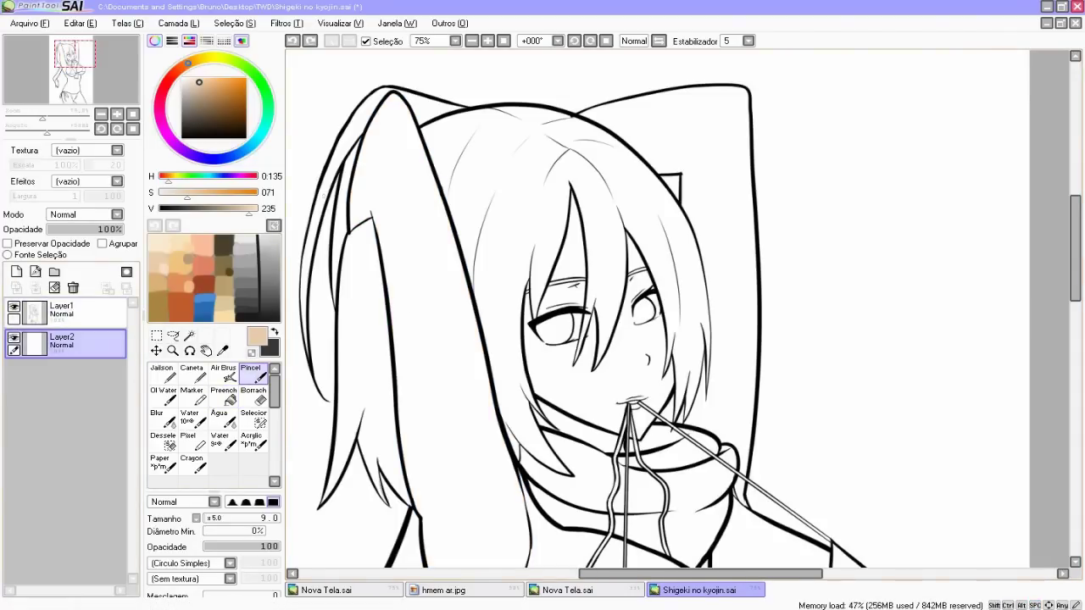
key(bracketright)
key(bracketright)
key(bracketright)
mouse_move(367, 206)
mouse_down()
mouse_move(371, 125)
mouse_move(378, 135)
mouse_move(394, 100)
mouse_move(406, 163)
mouse_move(396, 103)
mouse_move(419, 173)
mouse_move(401, 114)
mouse_move(394, 155)
mouse_move(366, 190)
mouse_move(409, 310)
mouse_move(379, 194)
mouse_move(406, 350)
mouse_move(390, 182)
mouse_move(410, 251)
mouse_move(428, 252)
mouse_move(426, 178)
mouse_move(450, 270)
mouse_move(419, 159)
mouse_move(476, 384)
mouse_move(481, 371)
mouse_move(423, 271)
mouse_move(427, 367)
mouse_move(396, 308)
mouse_move(396, 251)
mouse_move(400, 411)
mouse_move(411, 331)
mouse_move(454, 399)
mouse_up()
key(e)
drag(365, 323, 370, 287)
drag(388, 412, 386, 329)
Step: Discard the painted arm test, leaving an empty layer beneath the line-art layer
click(72, 289)
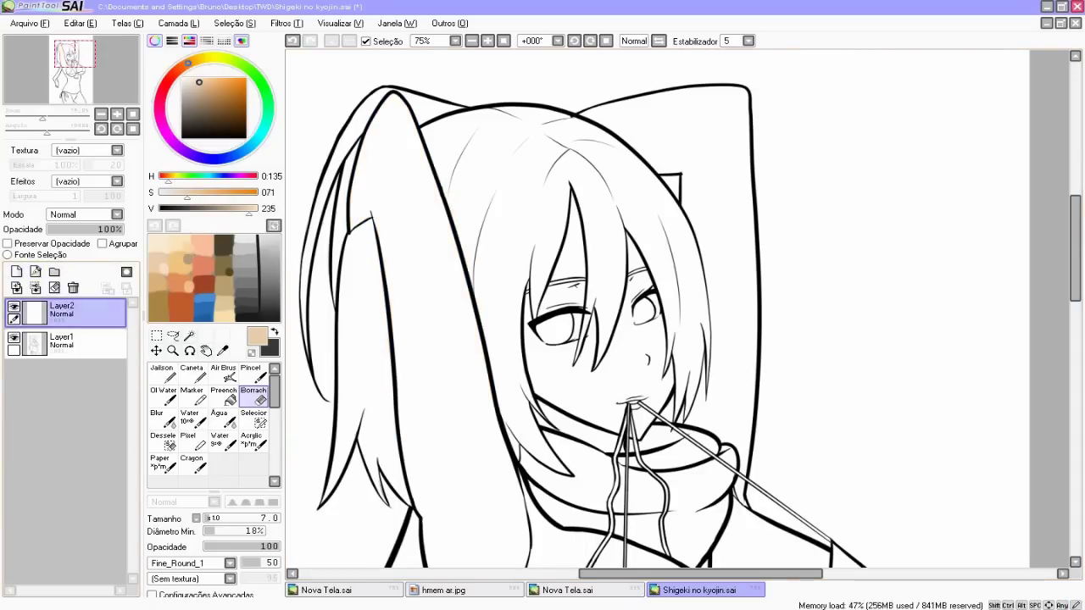
click(78, 314)
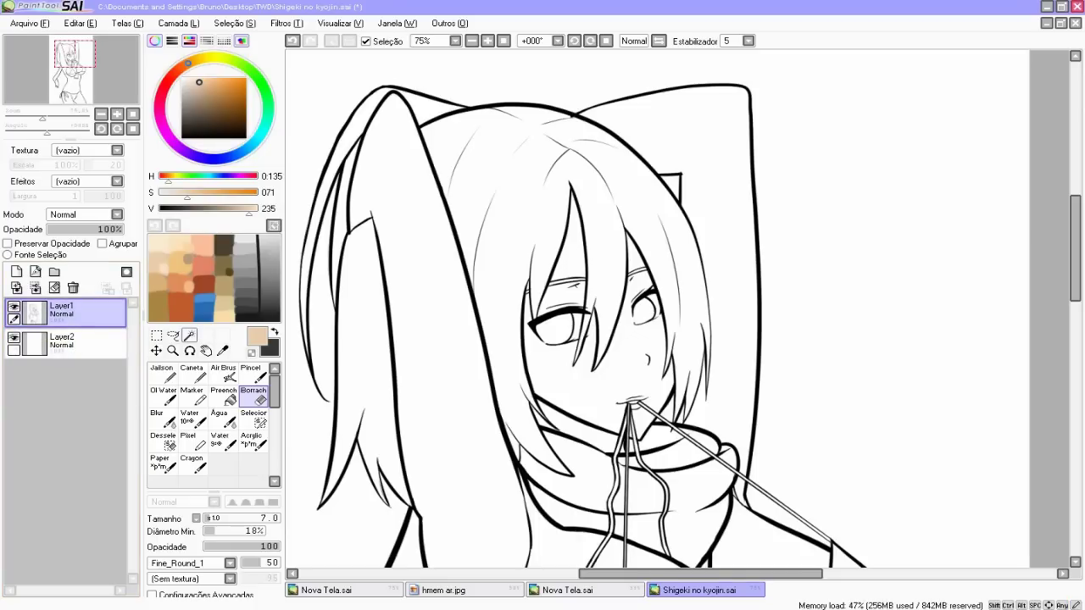
Step: Select the inside of the raised arm beside the ponytail on the line-art layer with the Magic Wand
click(190, 335)
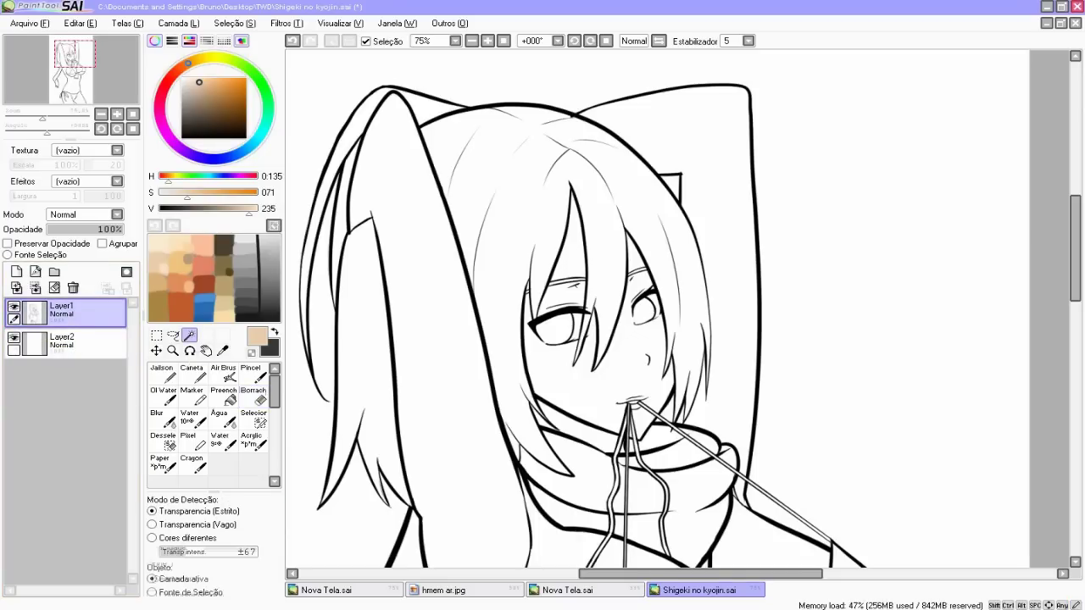
scroll(594, 305, down, 5)
drag(625, 195, 604, 443)
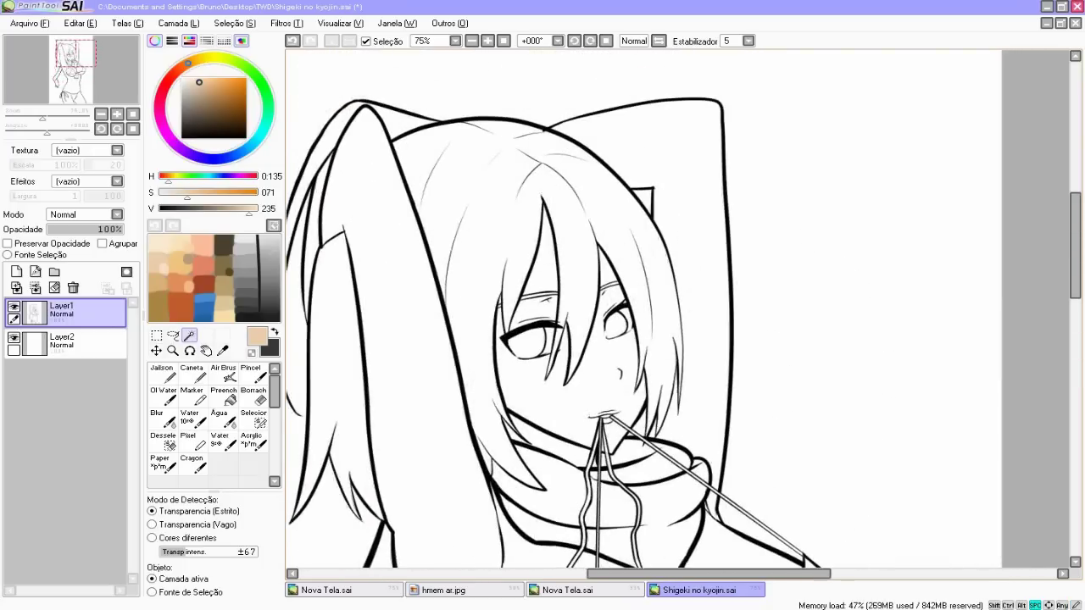
click(397, 284)
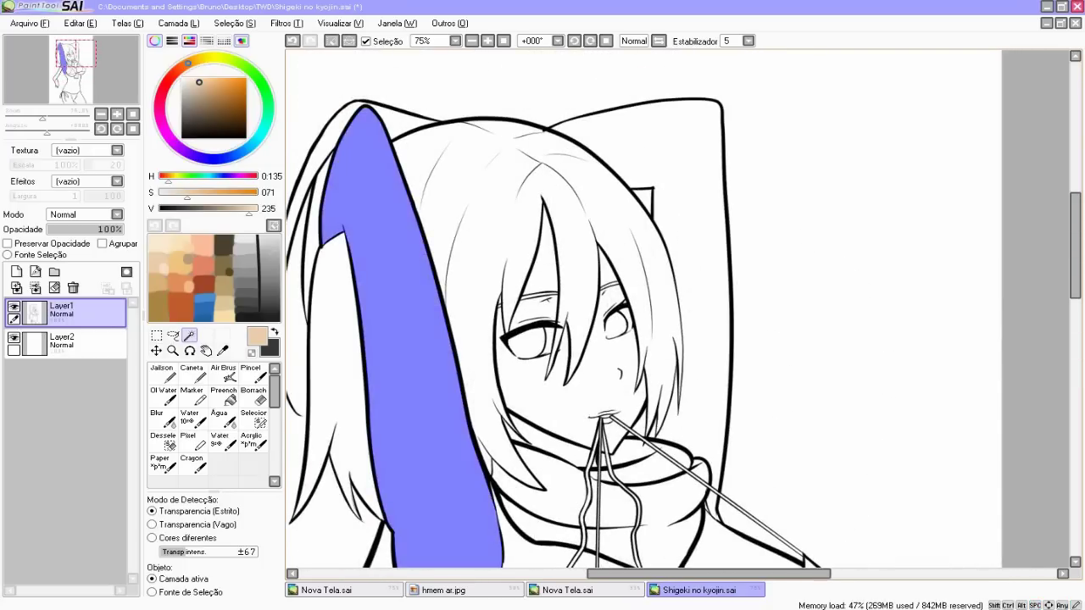
Step: Add the bare skin areas of the chest around the bikini top to the Magic Wand selection
scroll(644, 306, down, 5)
mouse_move(661, 322)
mouse_down()
mouse_move(648, 368)
mouse_move(603, 256)
mouse_move(572, 271)
mouse_up()
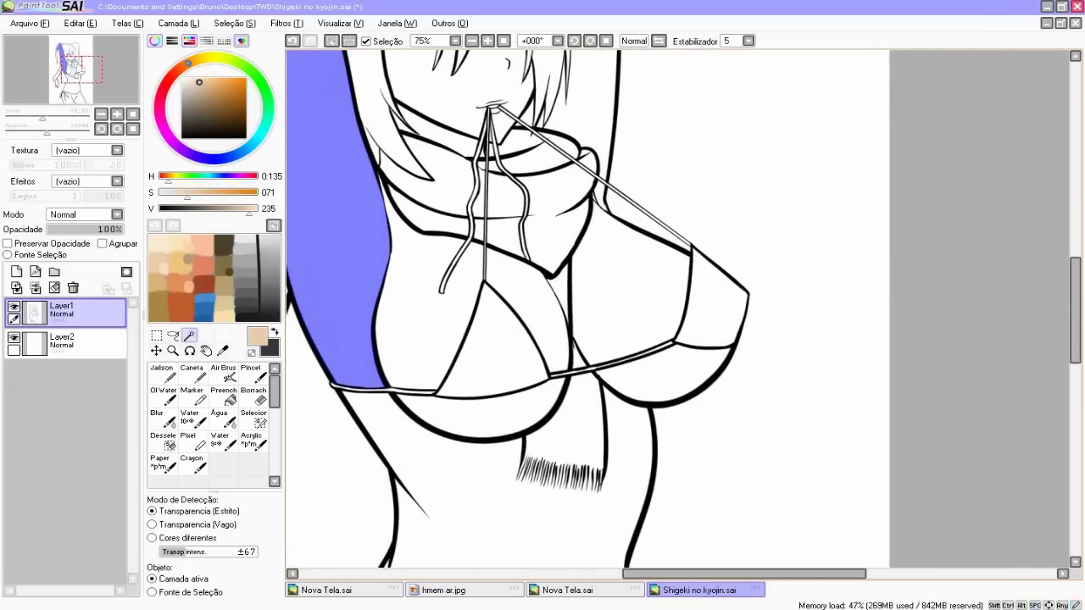
click(420, 309)
drag(484, 418, 483, 329)
click(484, 329)
click(538, 210)
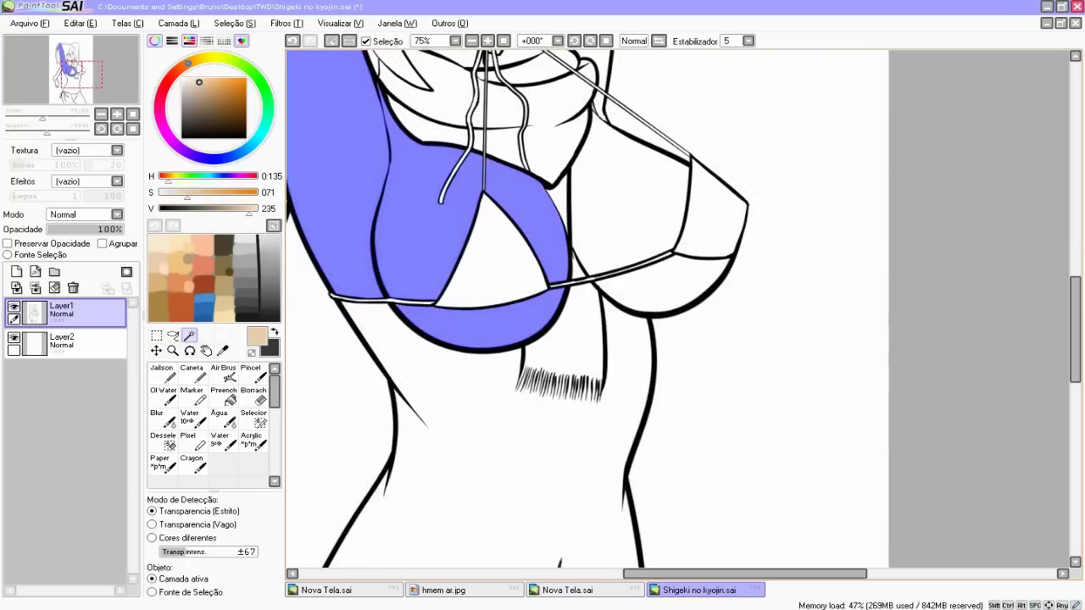
click(632, 199)
click(670, 286)
Step: Add the abdomen, hip and both thighs around the bikini bottom to the Magic Wand selection
drag(530, 462, 560, 361)
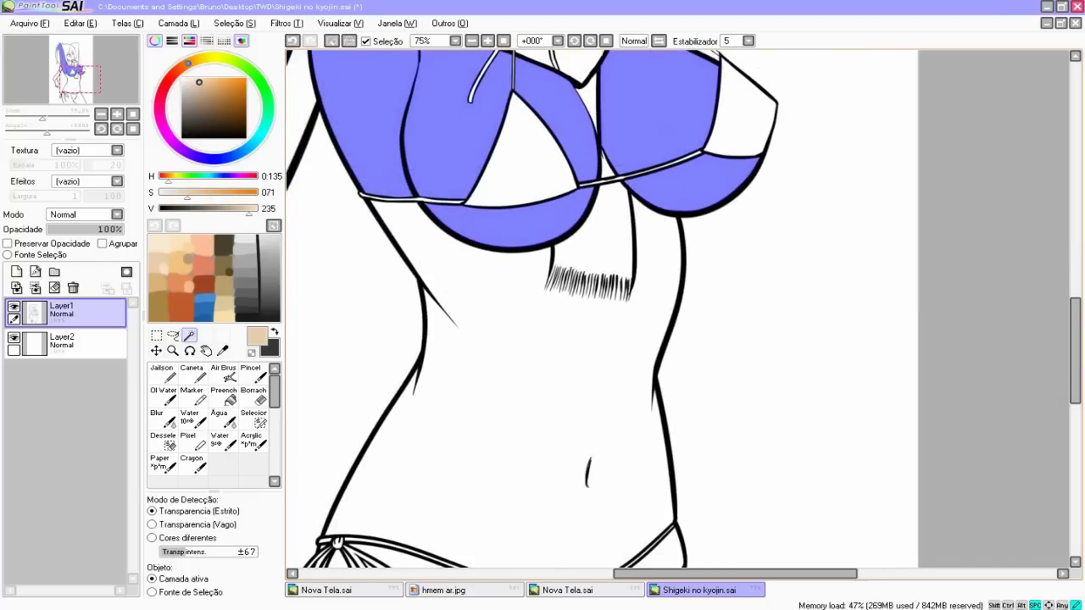
click(560, 361)
scroll(594, 310, down, 7)
click(475, 457)
click(434, 373)
drag(611, 407, 503, 351)
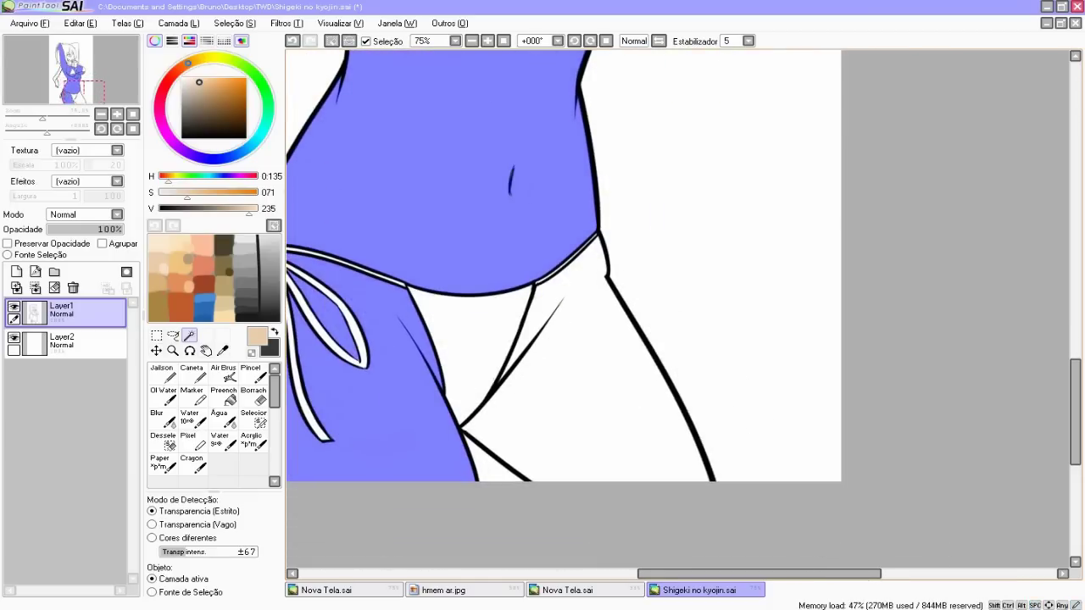
click(585, 373)
Step: Add the face, neck and the forehead skin between the hair strands to the Magic Wand selection
drag(559, 212, 602, 455)
drag(576, 229, 585, 434)
click(500, 267)
click(474, 322)
click(535, 314)
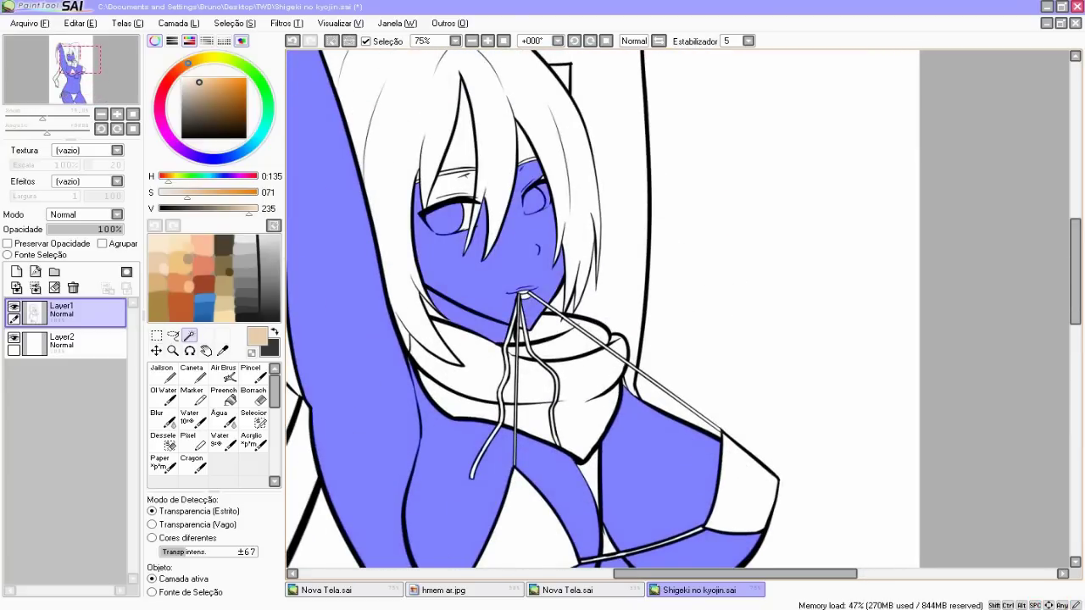
click(462, 150)
click(451, 188)
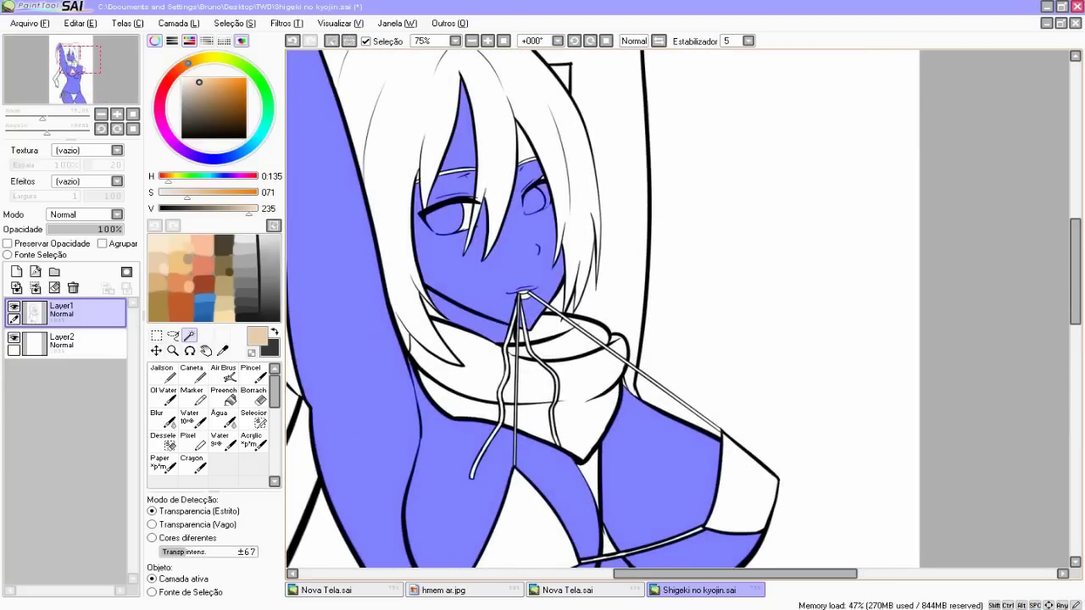
Step: Try adding the small gap beside the eye and the area outside the waist to the Magic Wand selection
click(469, 203)
key(ctrl+z)
click(306, 518)
key(ctrl+z)
click(302, 524)
Step: Try adjusting the chest selection near the scarf by hand with the deselection and selection brushes
scroll(678, 309, up, 2)
drag(551, 390, 815, 136)
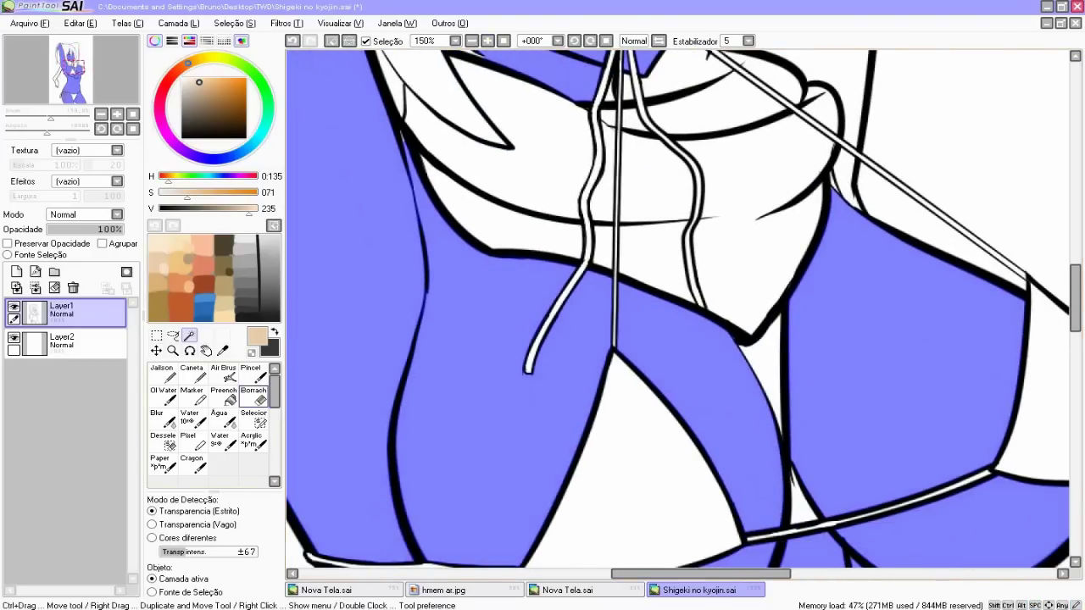
click(253, 418)
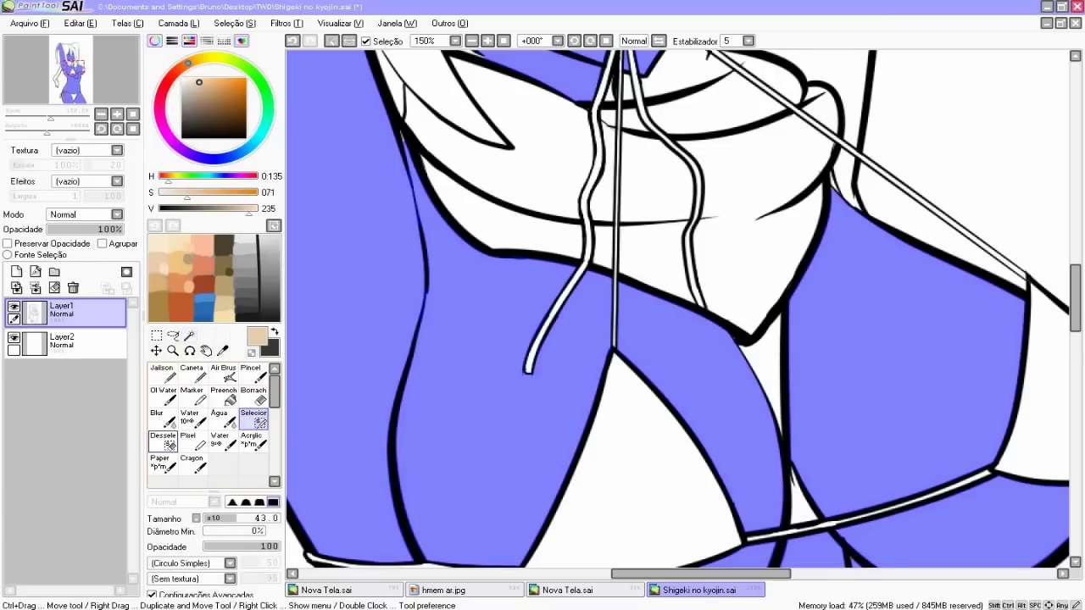
click(163, 440)
mouse_move(555, 265)
mouse_down()
mouse_move(493, 307)
mouse_move(510, 263)
mouse_up()
key(ctrl+z)
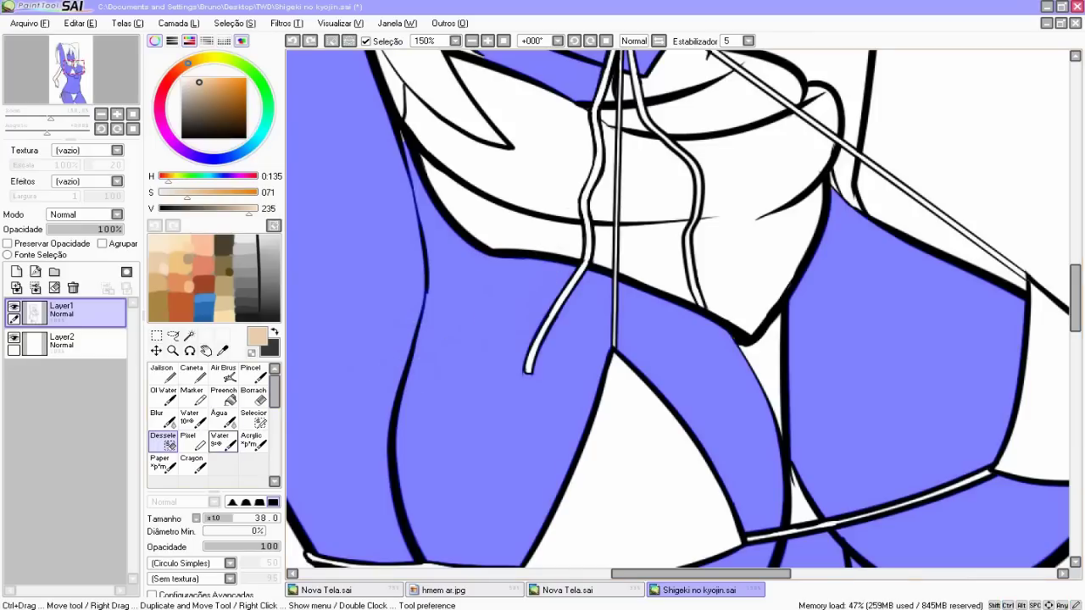
click(253, 418)
mouse_move(507, 267)
mouse_down()
mouse_move(574, 337)
mouse_move(586, 143)
mouse_up()
key(ctrl+z)
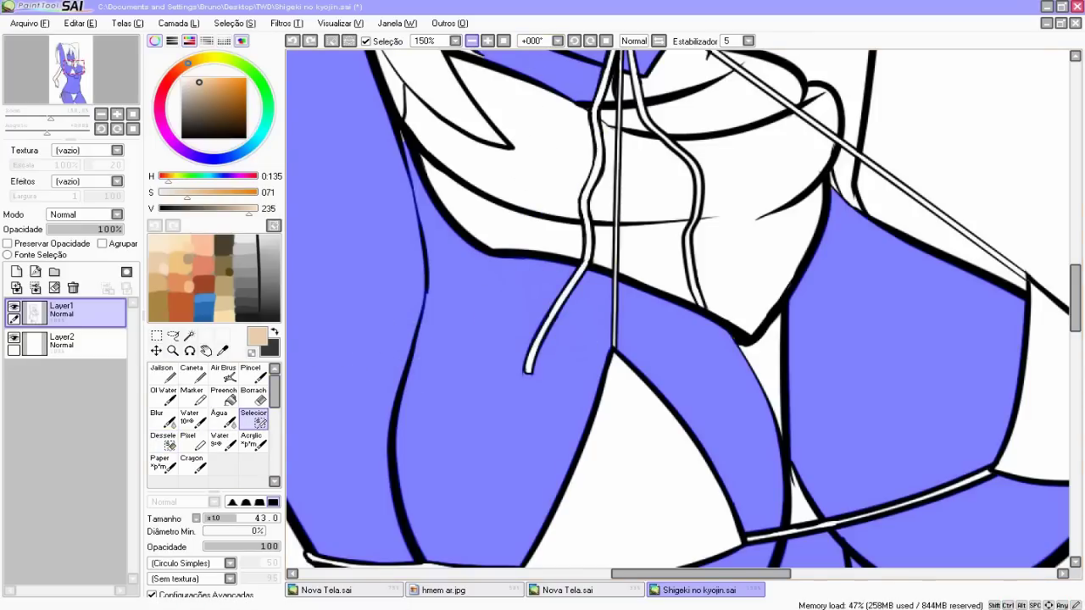
Step: Add the other raised arm behind the head to the selection with the Magic Wand
click(472, 41)
click(472, 40)
click(472, 41)
drag(662, 382, 509, 357)
scroll(530, 310, up, 4)
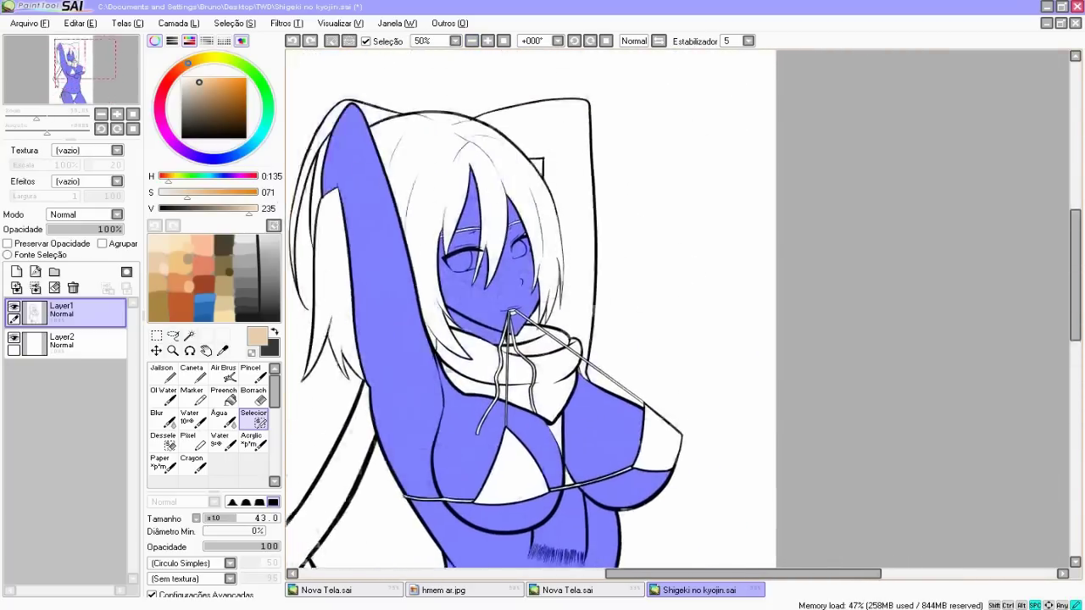
click(189, 335)
click(574, 195)
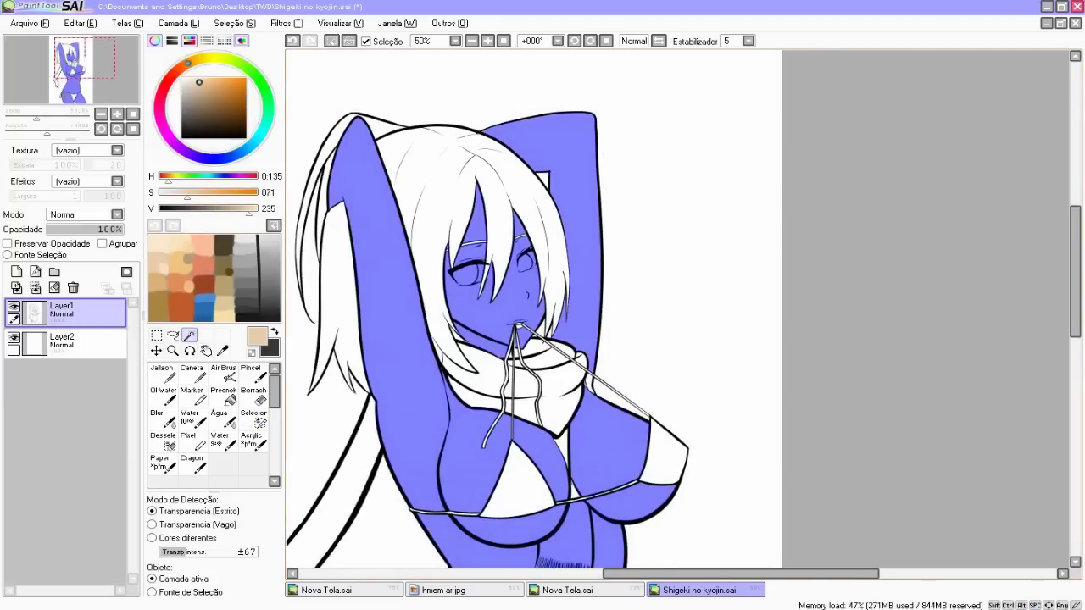
drag(576, 381, 654, 276)
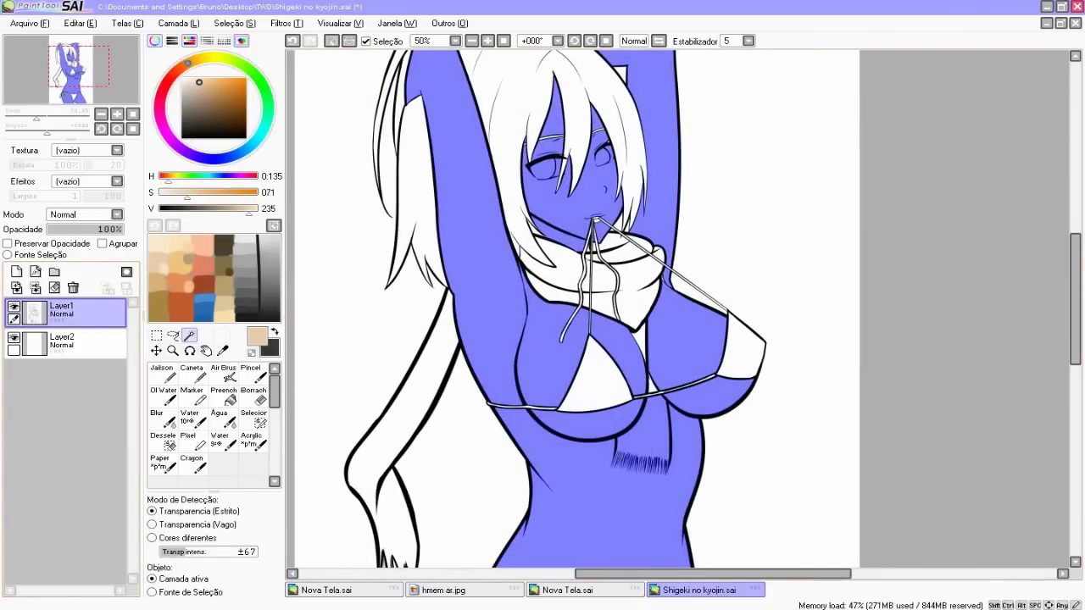
Step: Bucket-fill the selected arm, torso and far thigh with the skin tone on the layer beneath the line art
click(78, 343)
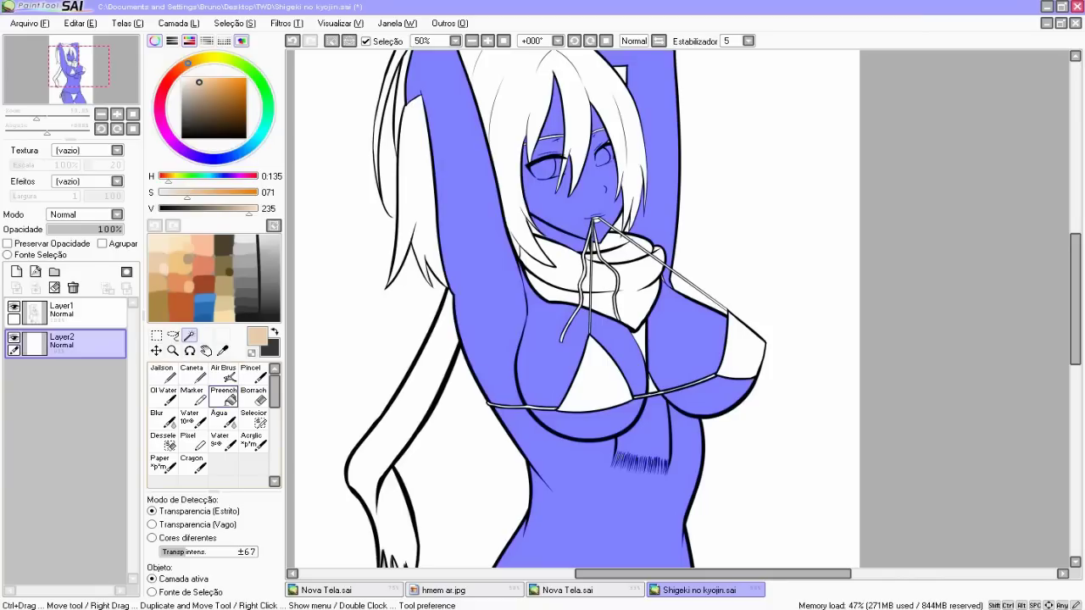
click(223, 396)
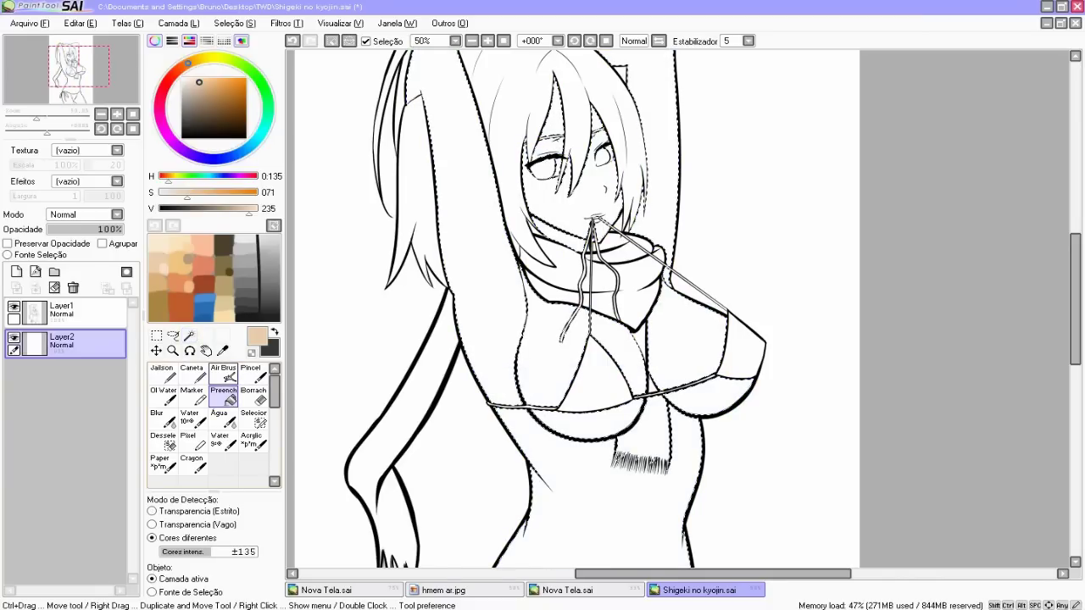
scroll(568, 313, down, 3)
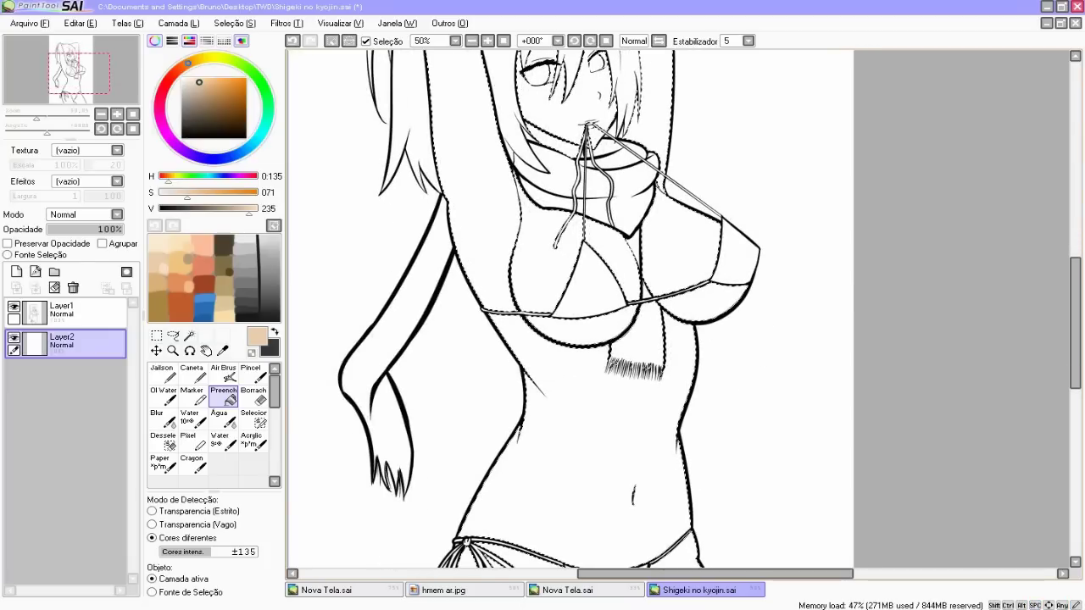
click(482, 203)
click(594, 441)
drag(610, 475, 594, 193)
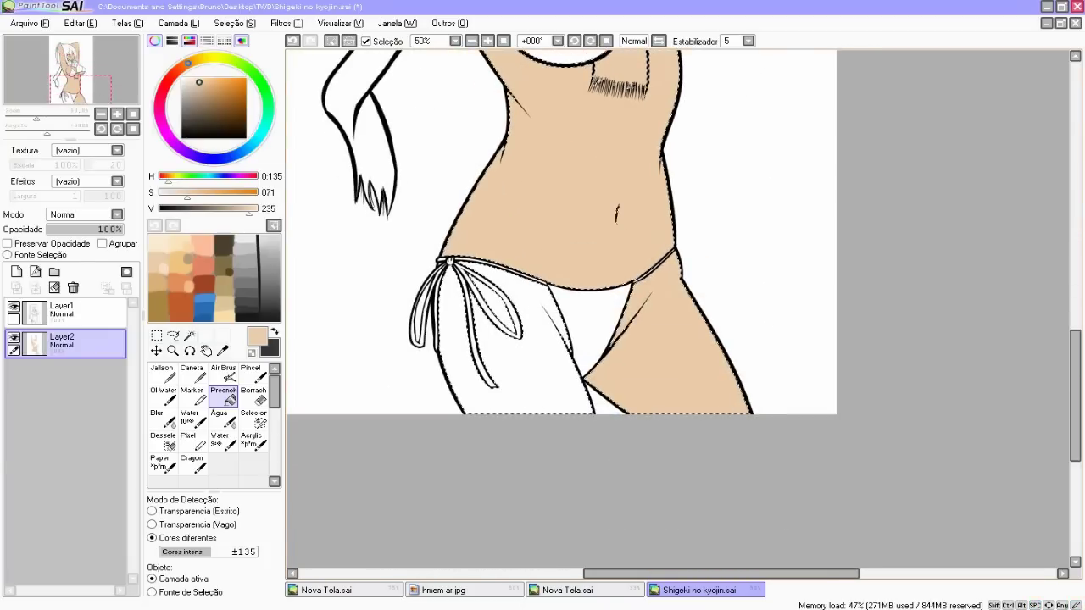
Step: Fill the remaining selected areas of the near thigh, hip and upper body with the same skin tone
click(508, 365)
click(500, 309)
drag(593, 101, 487, 549)
click(556, 415)
drag(525, 407, 590, 394)
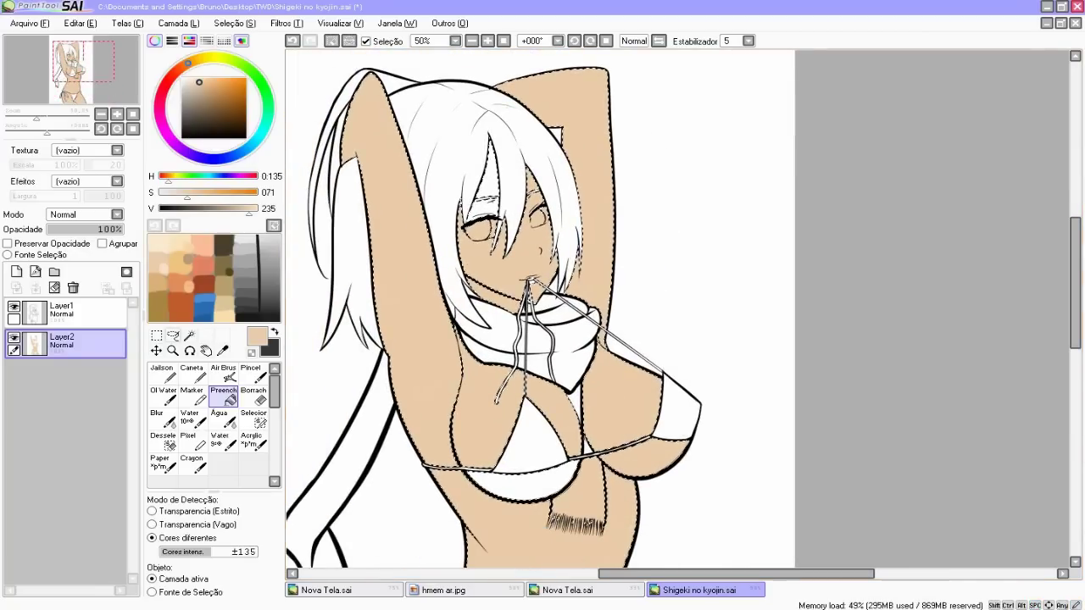
Step: Clear the selection around the filled skin areas
click(157, 336)
click(534, 449)
drag(542, 475, 498, 172)
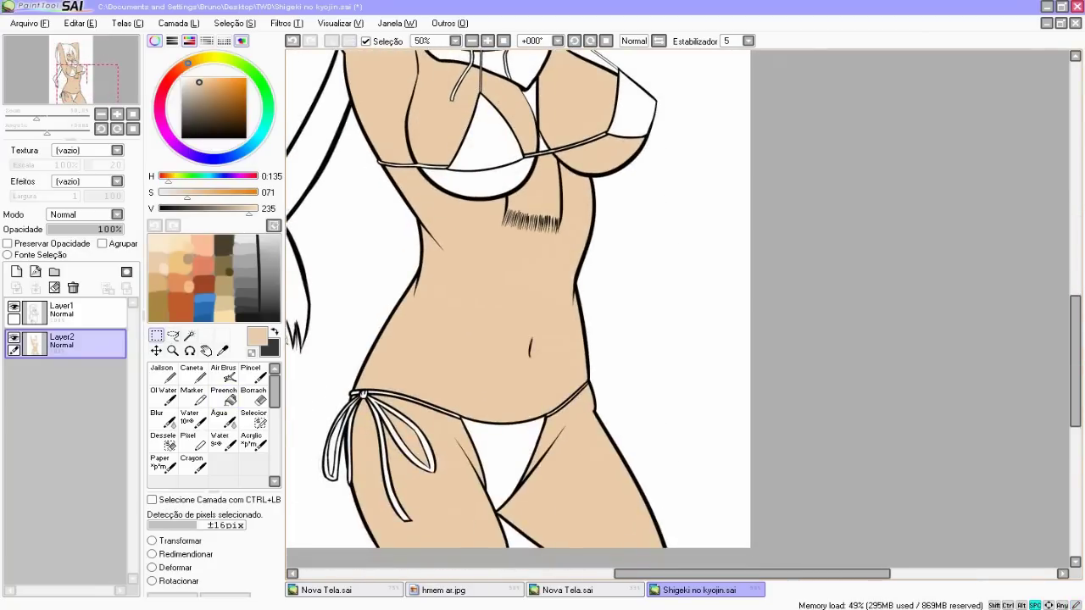
Step: Add a new layer and place it beneath the skin layer, Layer2, at the end of the layer stack
scroll(517, 305, up, 4)
drag(518, 373, 565, 304)
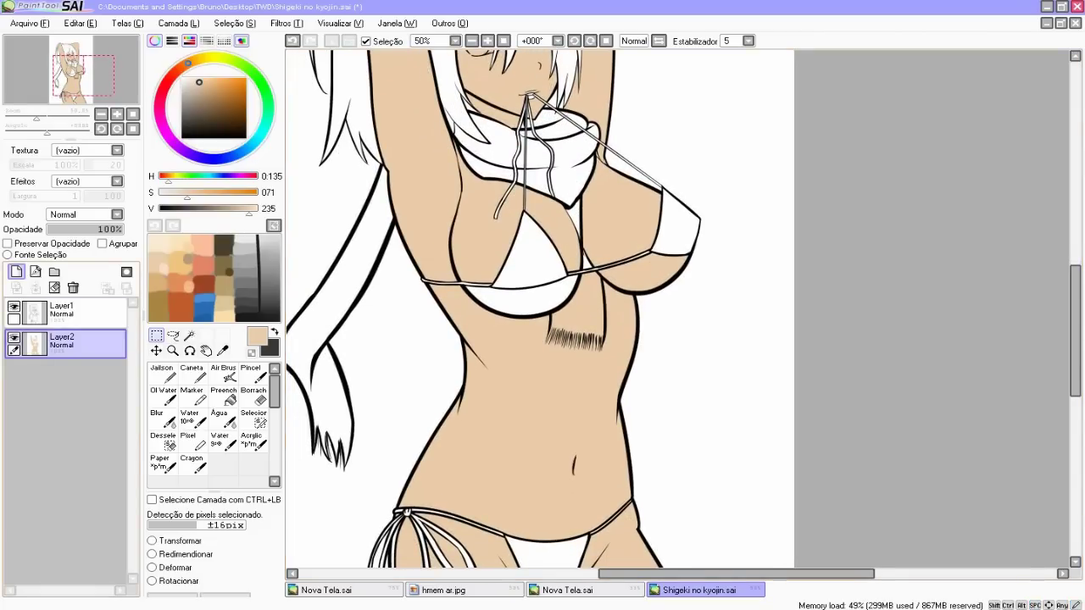
click(16, 271)
drag(72, 343, 72, 386)
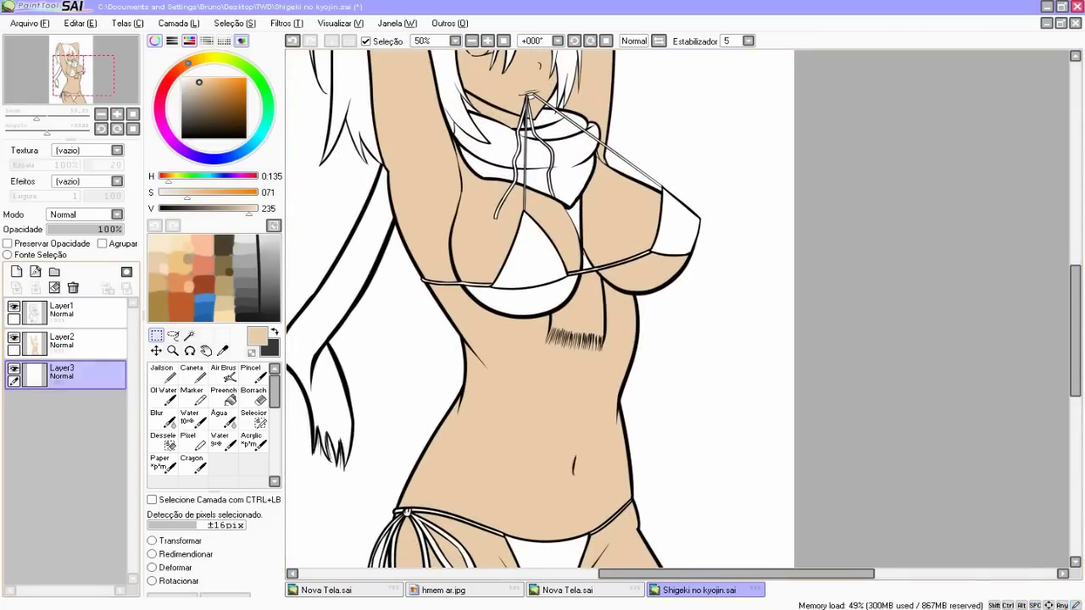
Step: Bucket-fill the new layer beneath the skin with blue (S 202, V 183) as a contrasting background
right_click(204, 310)
click(224, 395)
scroll(543, 313, down, 3)
scroll(542, 314, left, 2)
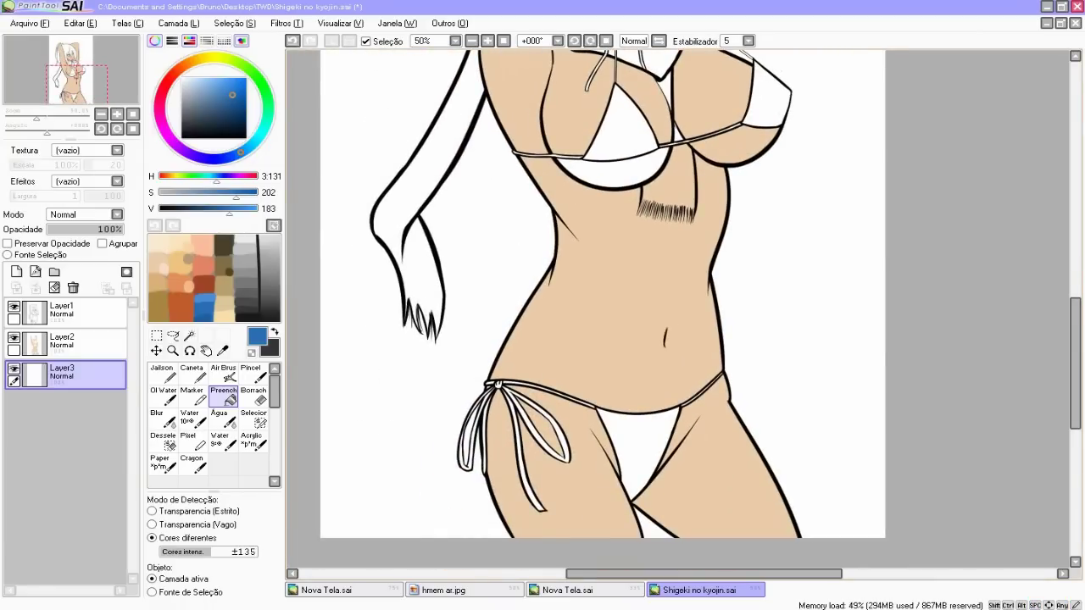
click(516, 312)
drag(516, 312, 430, 393)
Step: Sample the skin tone on Layer2, try an Airbrush stroke below the bikini cup, and undo it
click(85, 345)
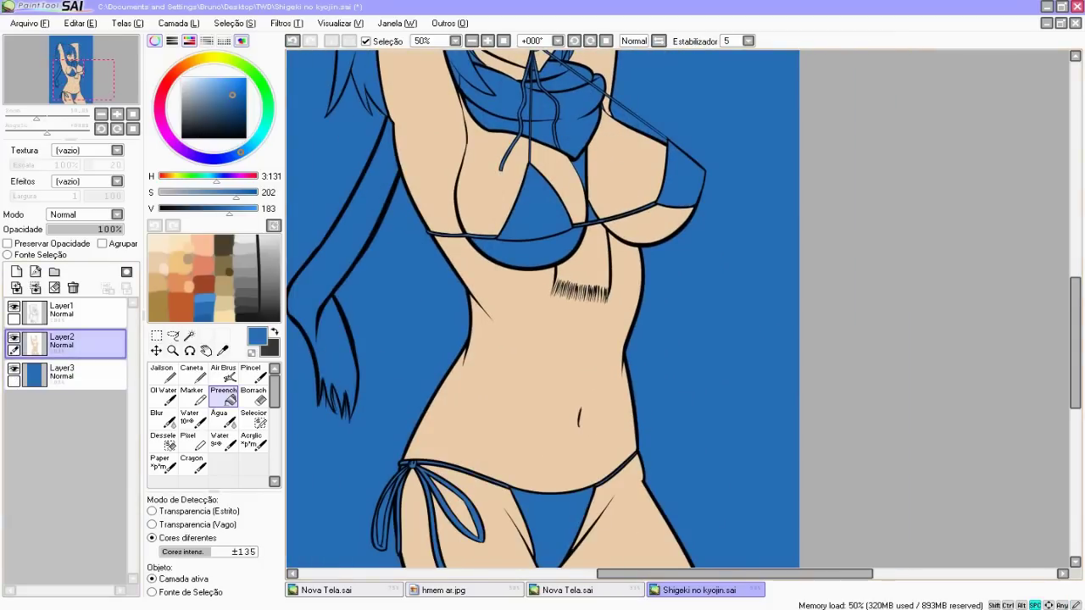
click(487, 41)
mouse_move(526, 339)
mouse_down()
mouse_move(578, 360)
mouse_move(582, 427)
mouse_up()
right_click(582, 427)
click(223, 374)
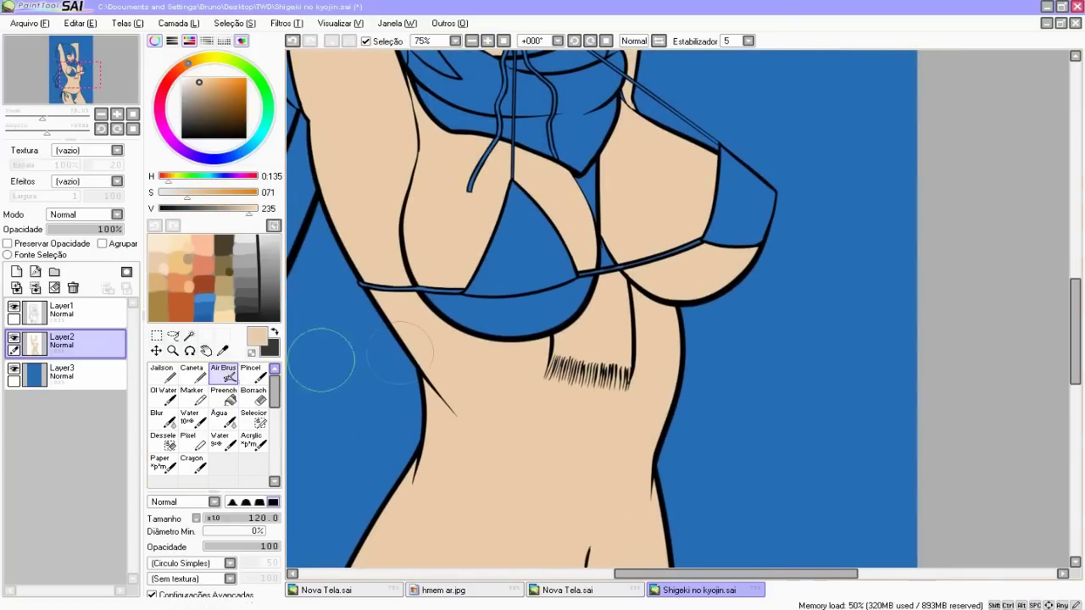
drag(382, 310, 565, 322)
key(ctrl+z)
Step: Reduce the Airbrush size to 50 and paint skin tone over the unfilled area below the near bikini cup
key(bracketleft)
key(bracketleft)
key(bracketleft)
key(bracketleft)
key(bracketleft)
mouse_move(501, 328)
mouse_down()
mouse_move(471, 332)
mouse_move(551, 306)
mouse_move(419, 303)
mouse_up()
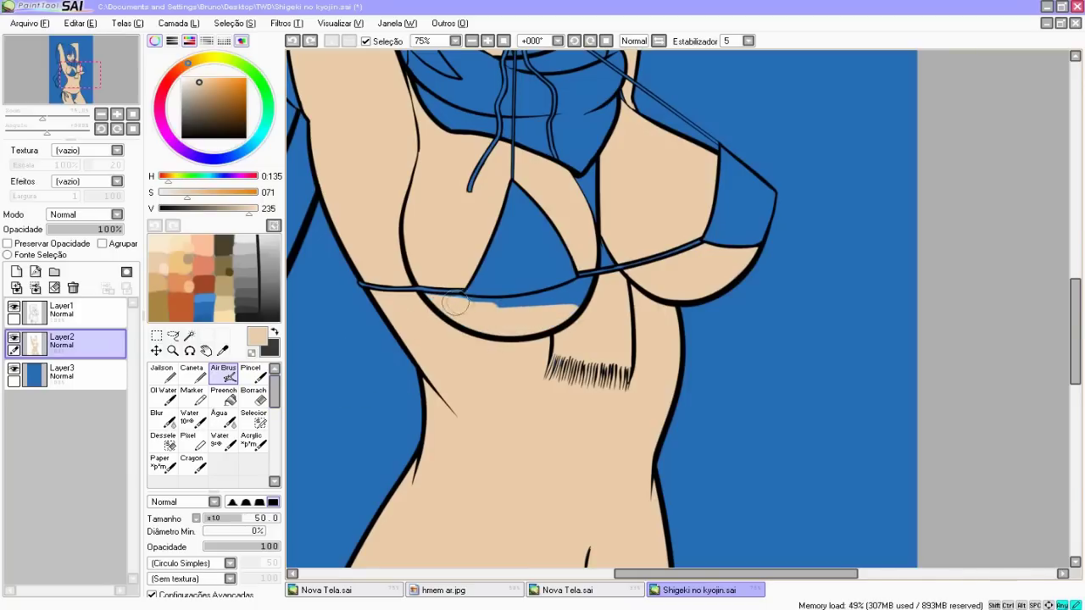
mouse_move(419, 303)
mouse_down()
mouse_move(502, 311)
mouse_move(453, 301)
mouse_move(501, 307)
mouse_move(458, 301)
mouse_move(568, 295)
mouse_move(536, 309)
mouse_move(559, 307)
mouse_move(590, 288)
mouse_up()
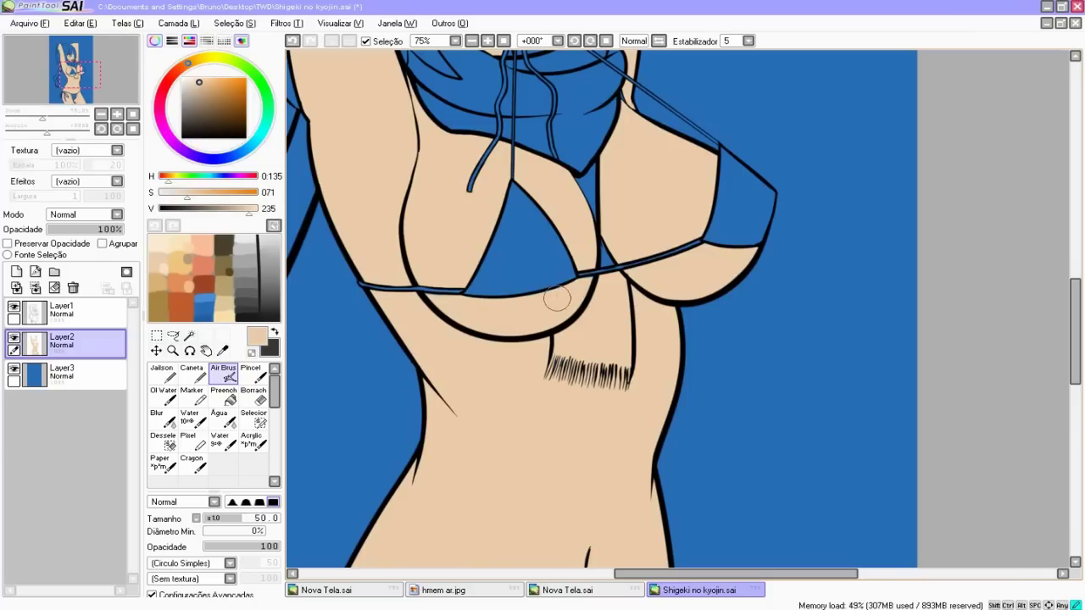
mouse_move(380, 293)
mouse_down()
mouse_move(371, 354)
mouse_move(465, 294)
mouse_up()
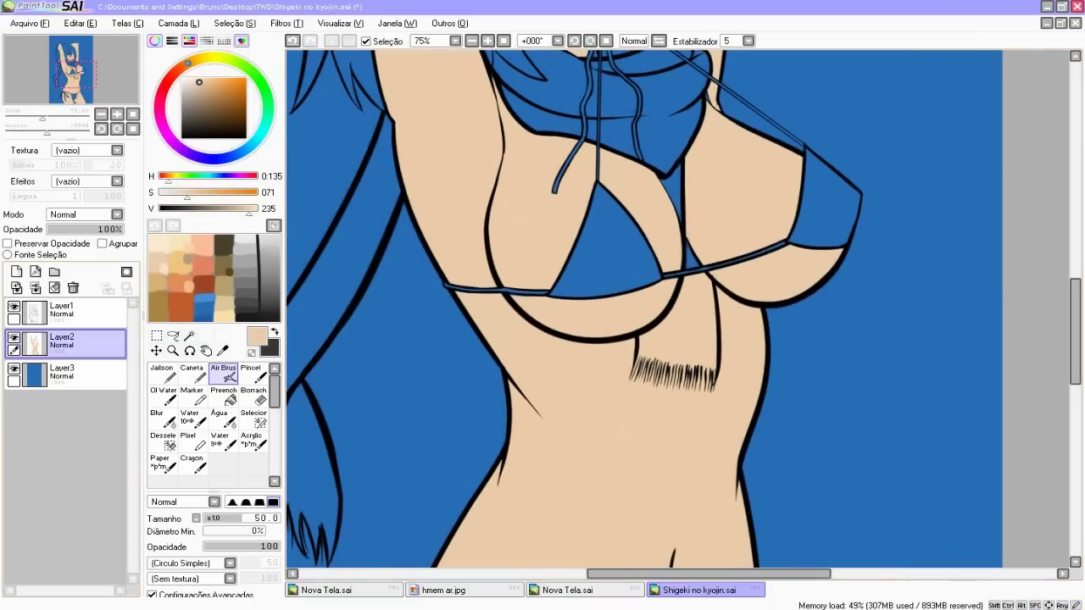
Step: Try a Magic Wand selection of the background on Layer2 with the transparency tolerance at 119, and clear it
key(w)
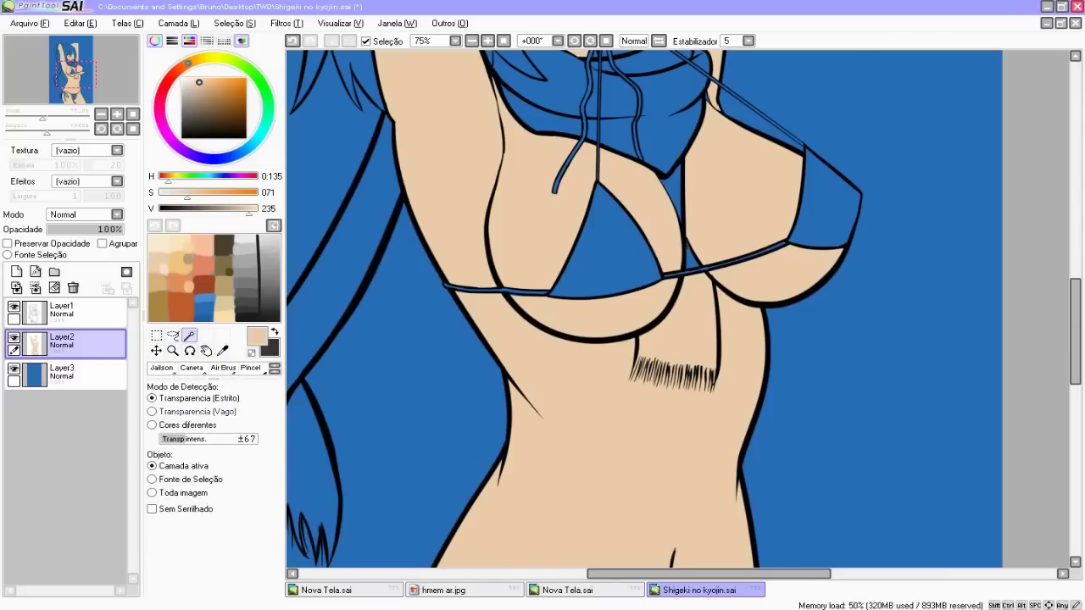
click(206, 439)
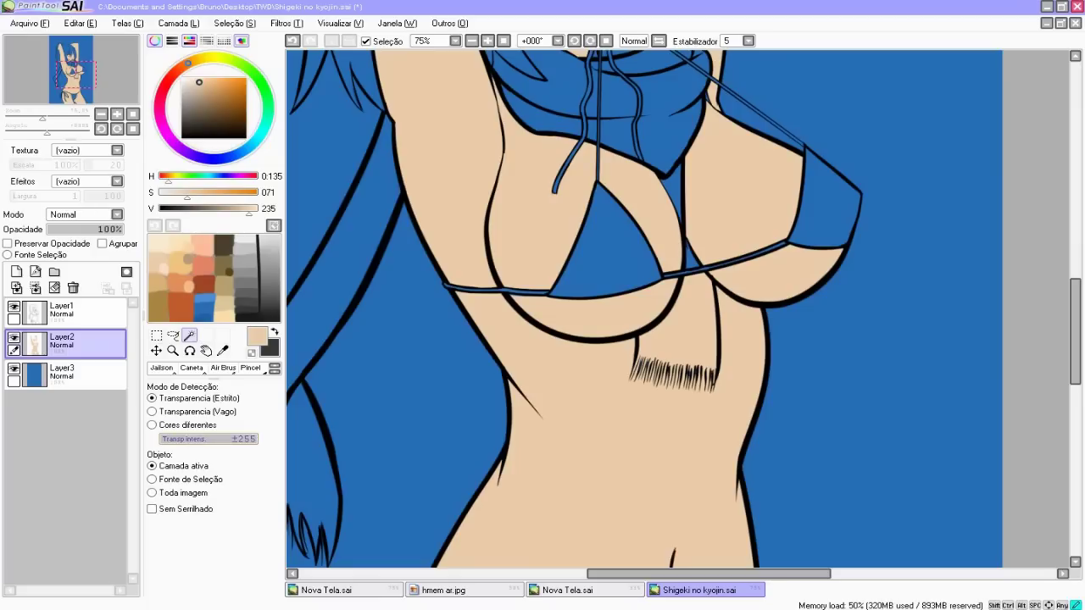
drag(234, 439, 160, 439)
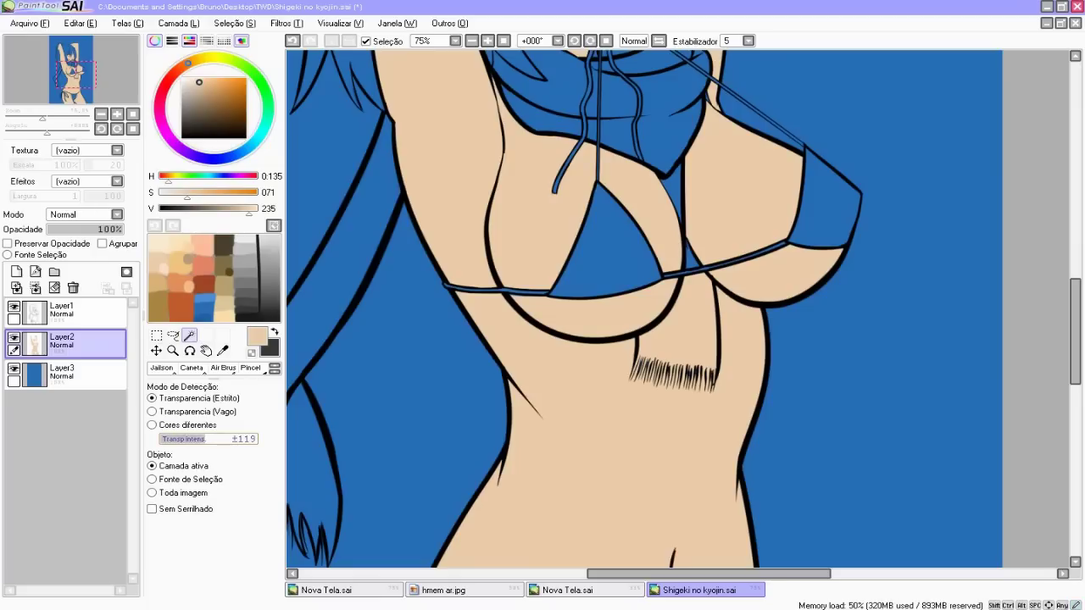
click(864, 365)
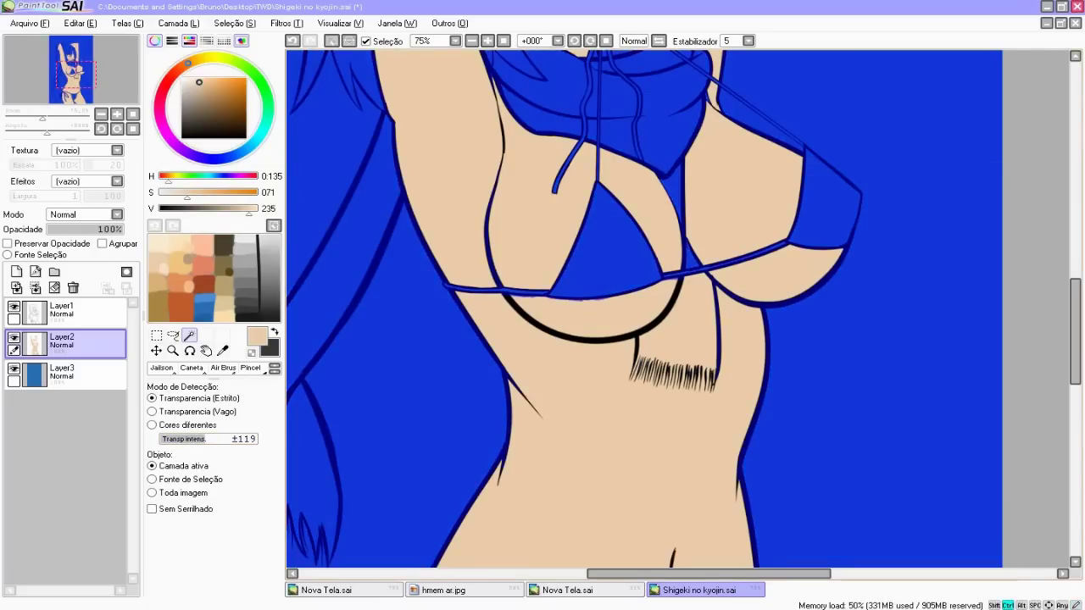
key(ctrl+d)
Step: Try Magic Wand selections of the near bikini cup on Layer1 at transparency tolerances 119, 255 and 83, undoing each one
click(77, 313)
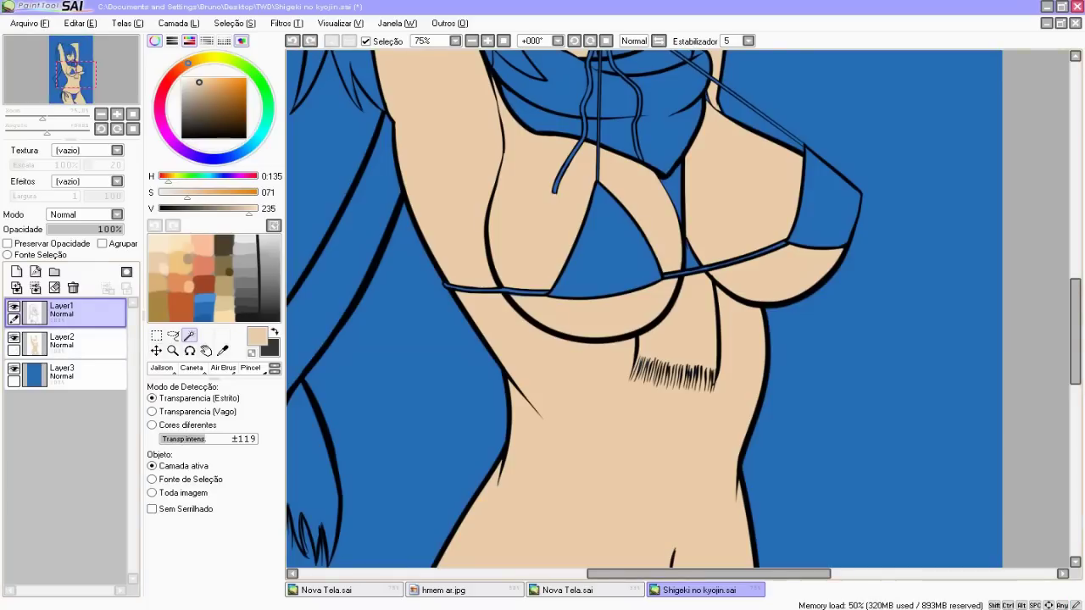
click(607, 254)
key(ctrl+z)
click(256, 439)
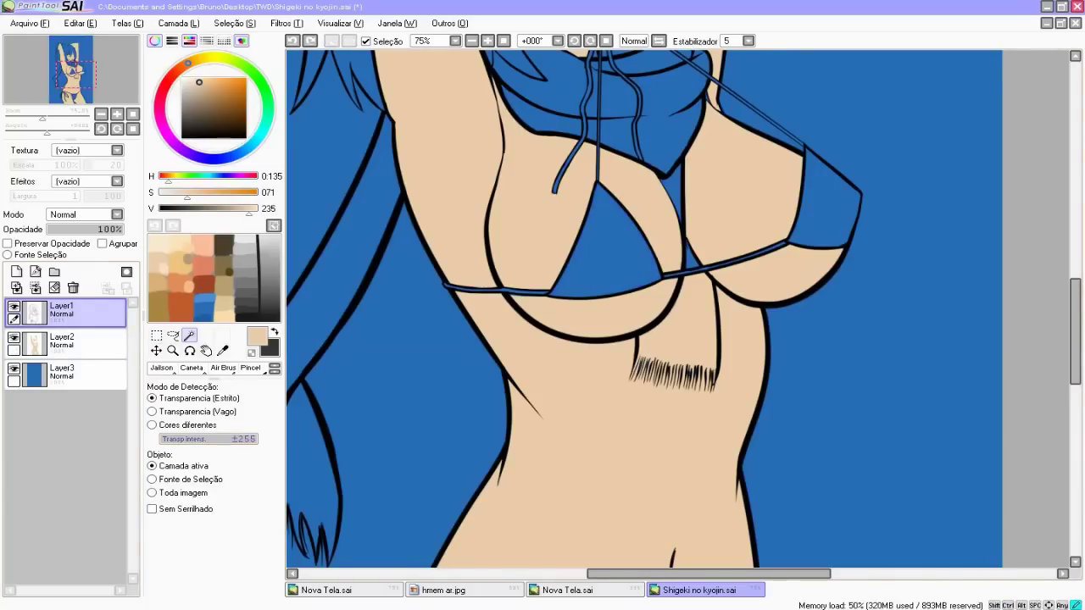
click(607, 254)
key(ctrl+z)
click(194, 440)
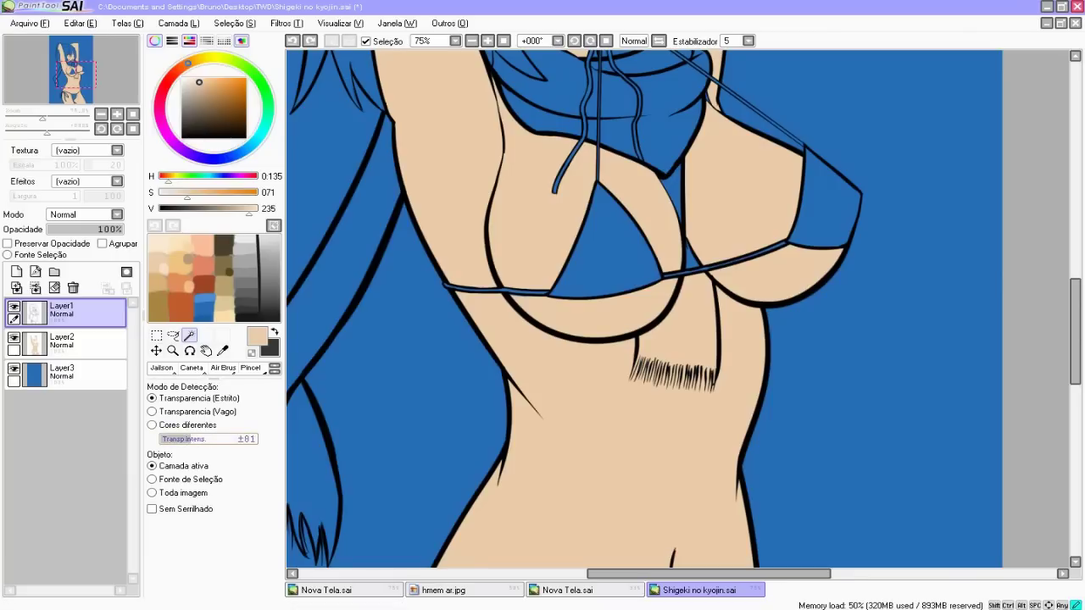
click(609, 254)
key(ctrl+z)
Step: Return to Layer2, expand the collapsed brush list, and choose the Airbrush
click(80, 344)
drag(213, 379, 214, 486)
click(224, 374)
drag(474, 319, 397, 316)
drag(475, 153, 643, 494)
drag(585, 280, 576, 323)
Step: Select the ponytail, the hair behind the raised arm and the main hair with the Magic Wand on Layer1
click(85, 313)
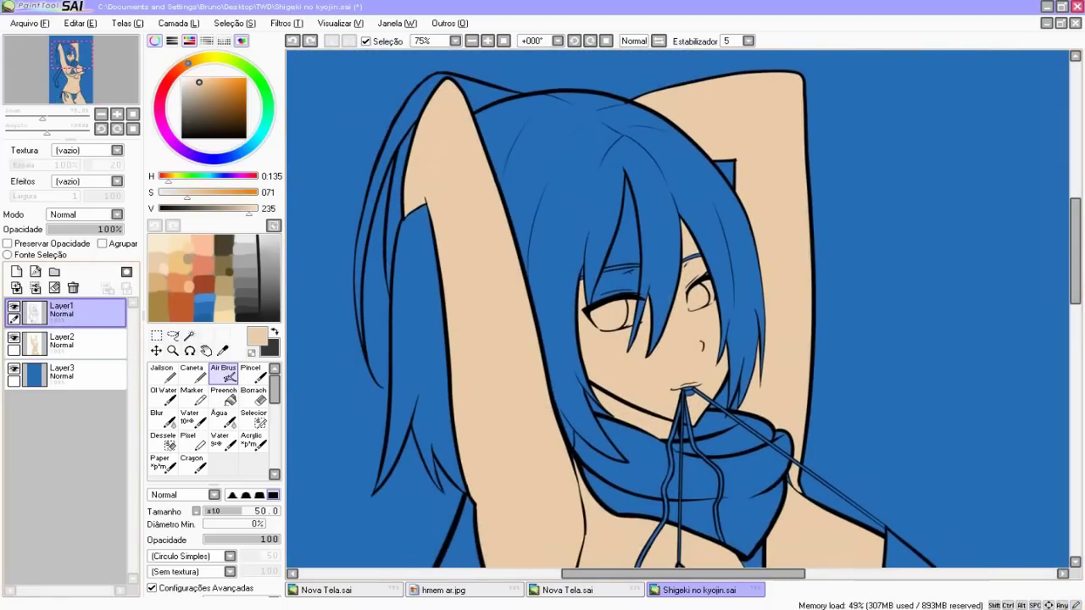
click(189, 336)
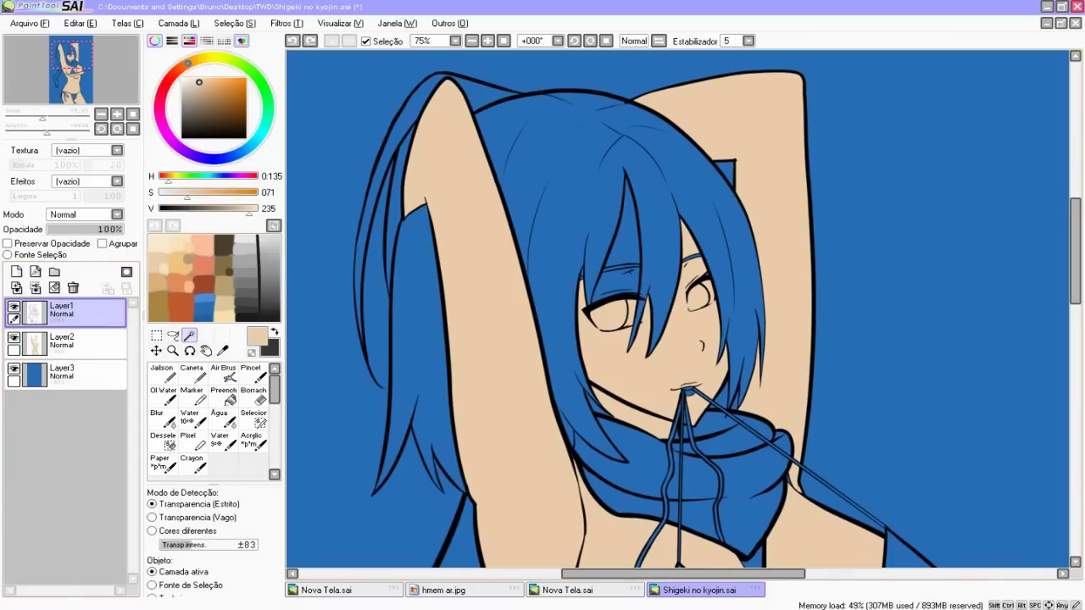
click(421, 339)
click(395, 200)
click(402, 127)
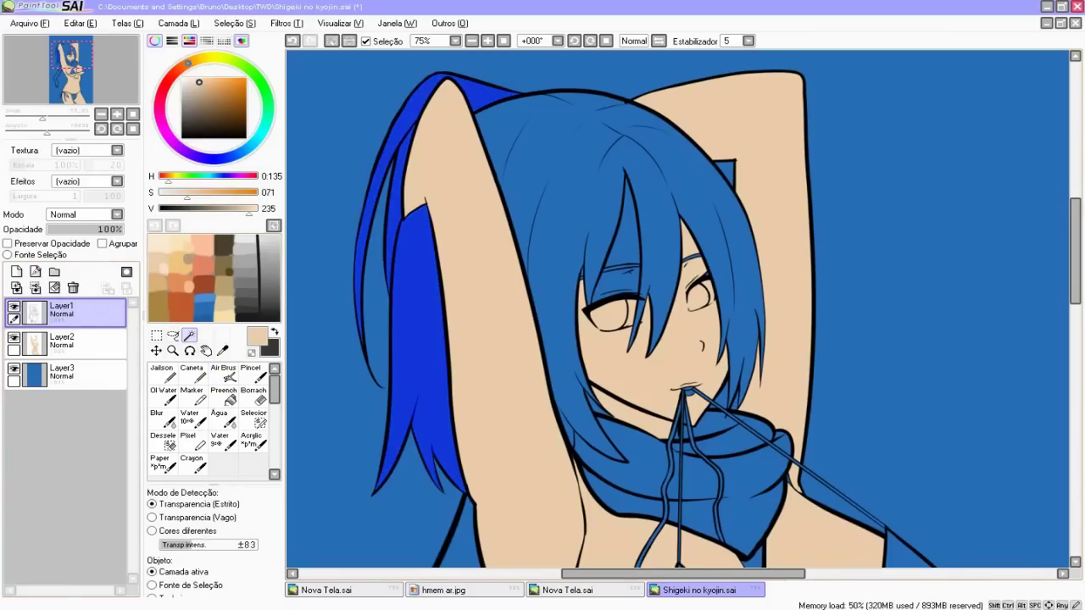
click(564, 178)
mouse_move(679, 339)
mouse_down()
mouse_move(667, 283)
mouse_move(668, 335)
mouse_up()
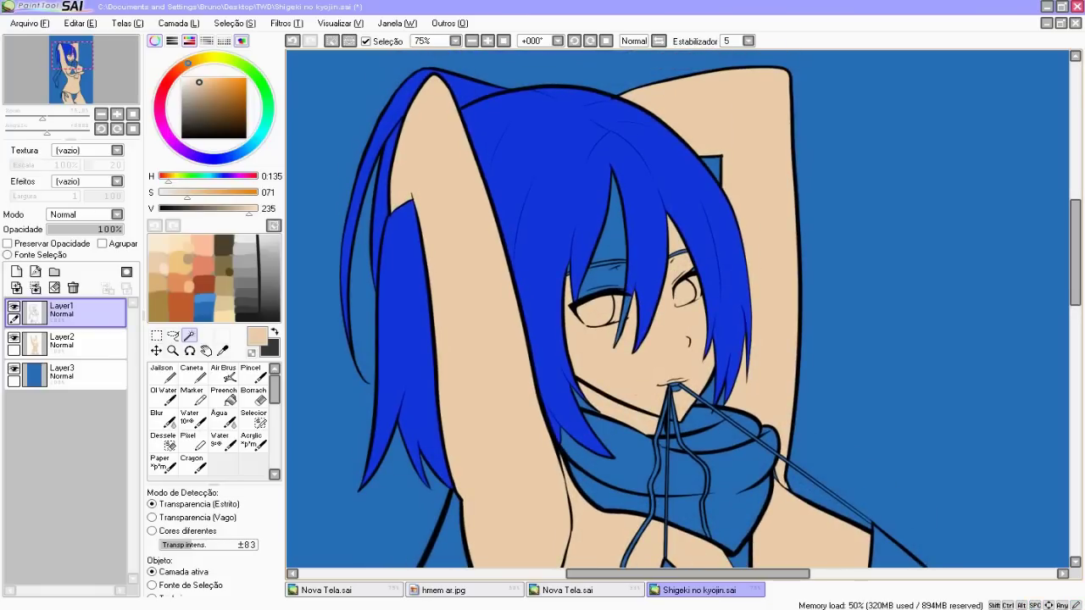
Step: Bucket-fill the selected hair with near-black (S 18, V 21) on a new layer above Layer2 and clear the selection
click(61, 341)
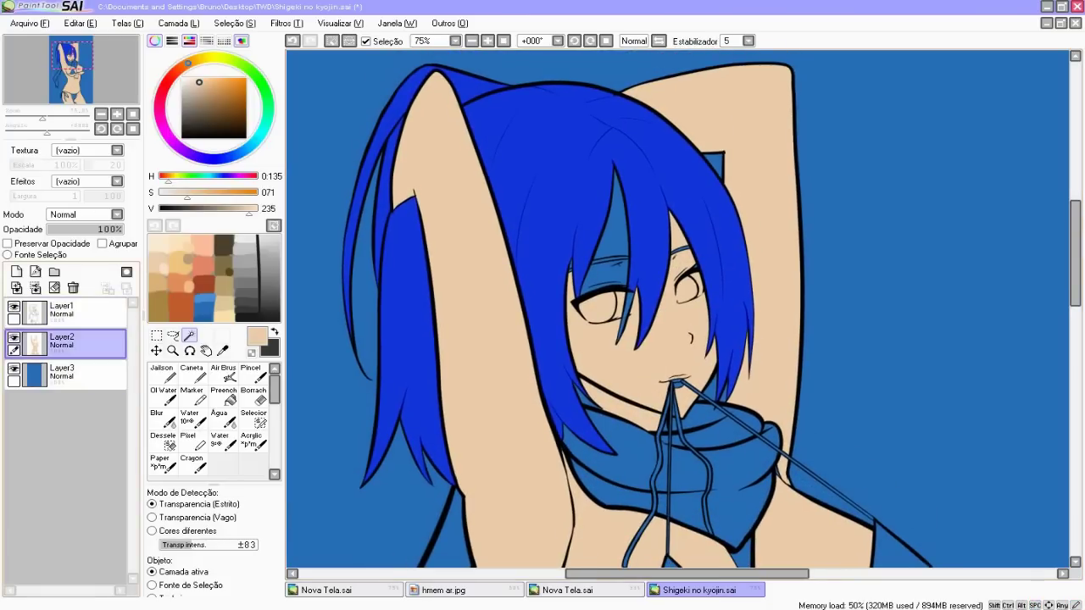
click(15, 270)
click(224, 395)
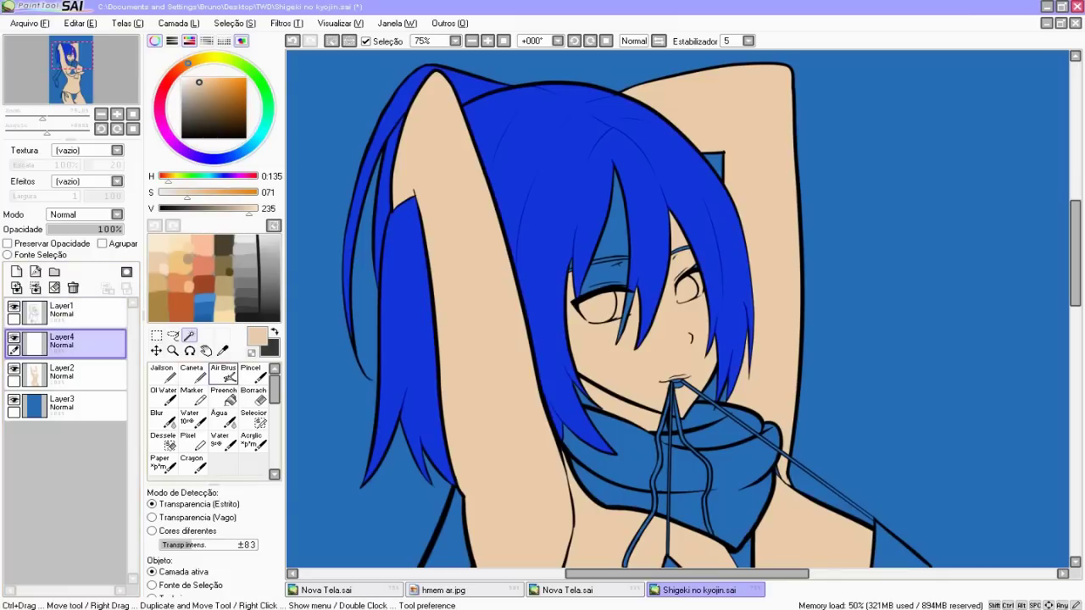
drag(184, 121, 186, 133)
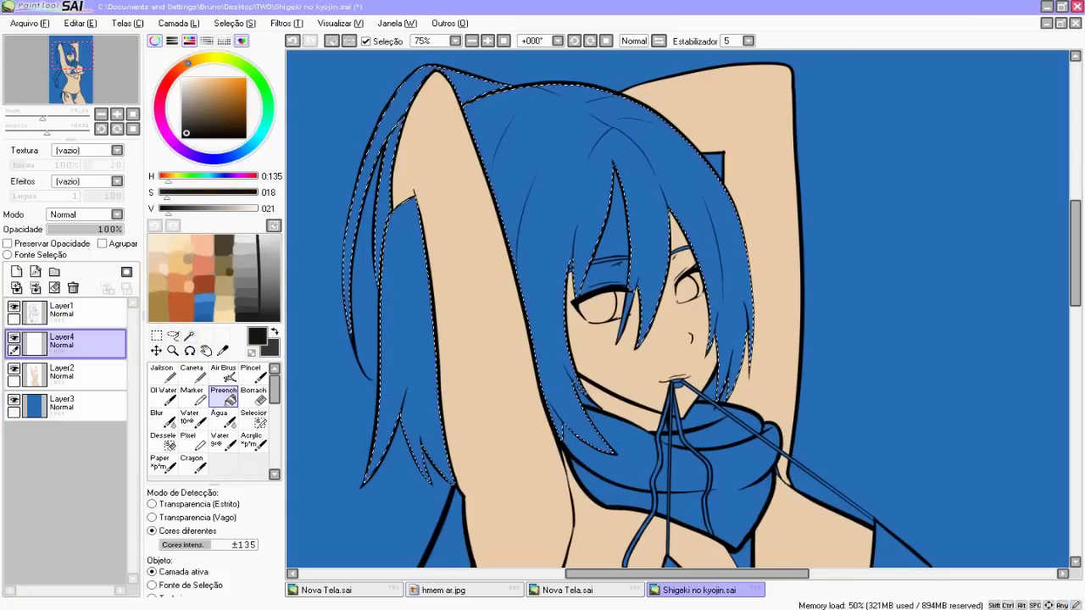
click(563, 136)
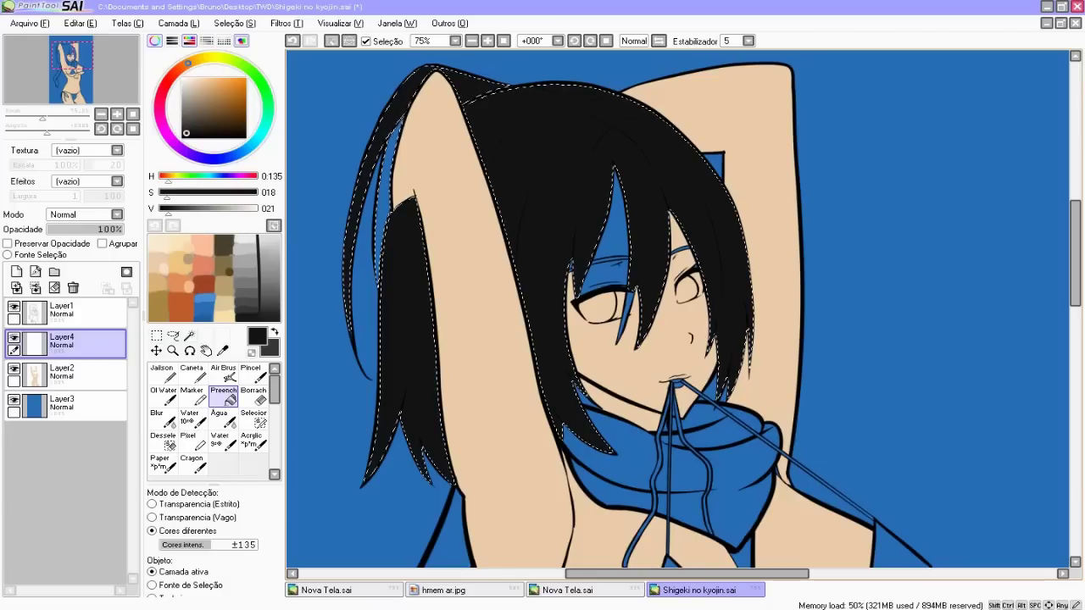
click(156, 336)
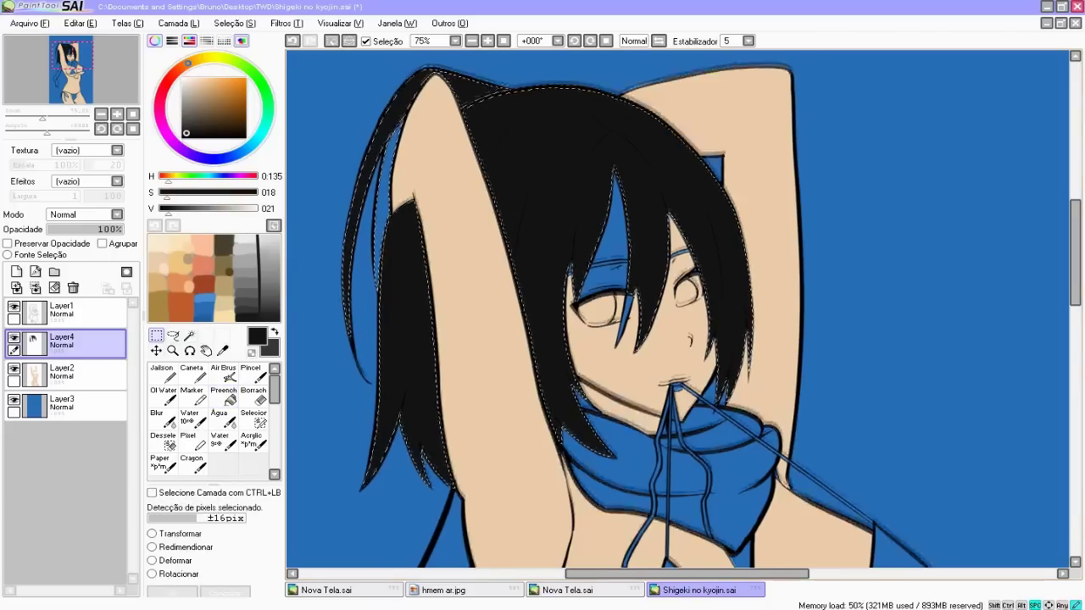
drag(644, 237, 595, 392)
key(ctrl+d)
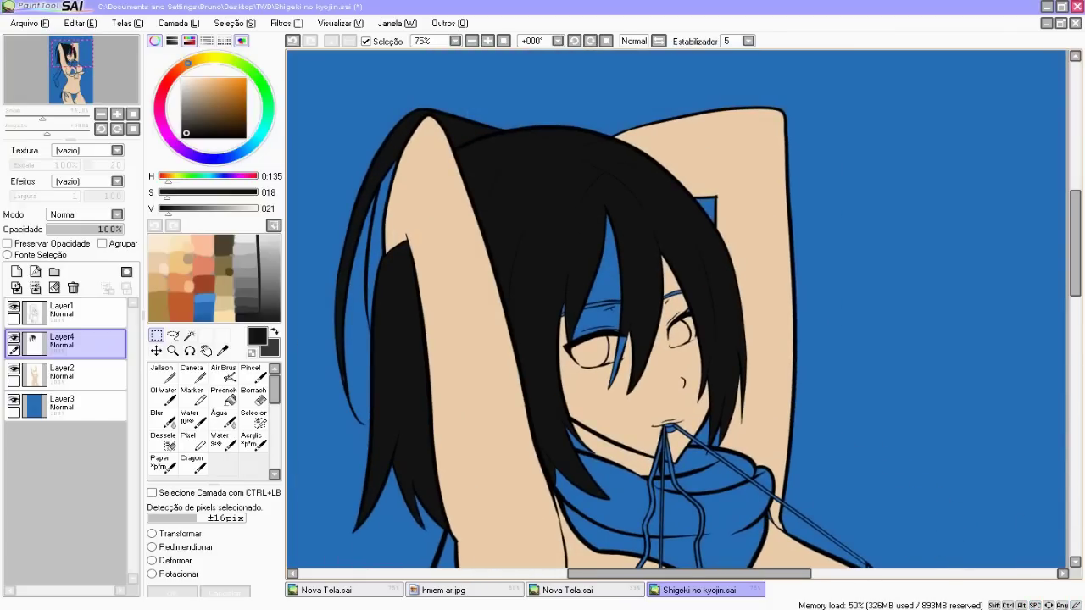
Step: Paint the unfilled thin hair strand crossing the eye near-black with the Pincel brush at size 9
key(b)
click(487, 40)
click(488, 40)
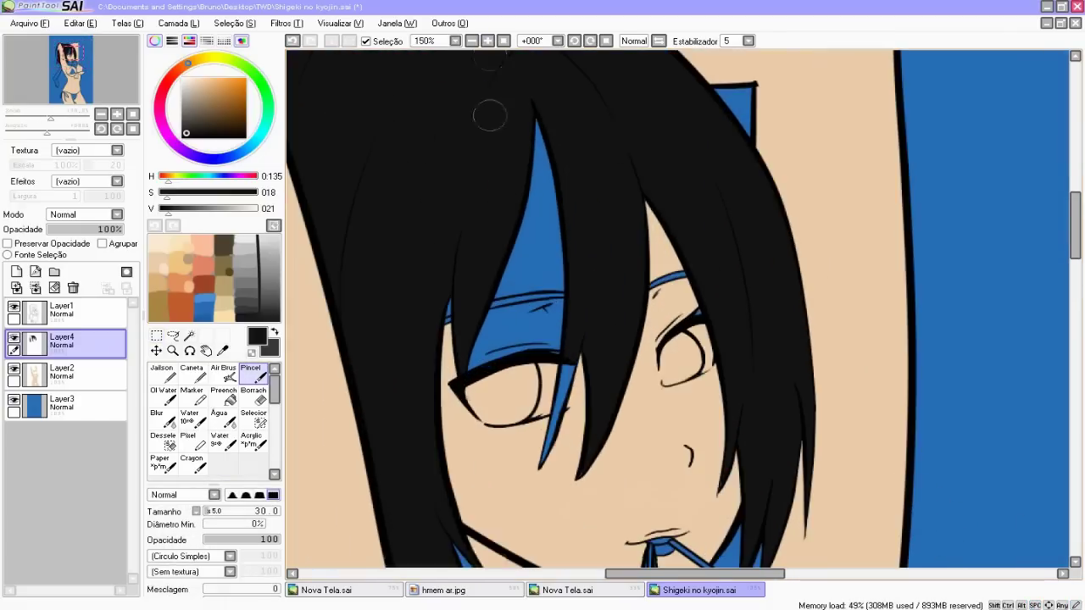
drag(569, 375, 566, 297)
key(bracketleft)
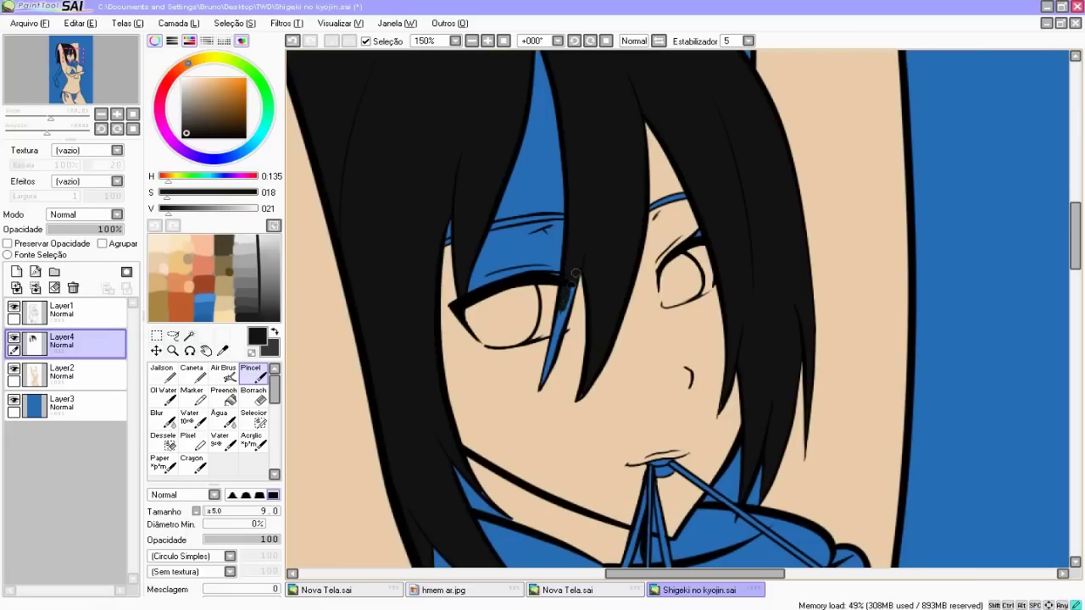
drag(572, 275, 553, 331)
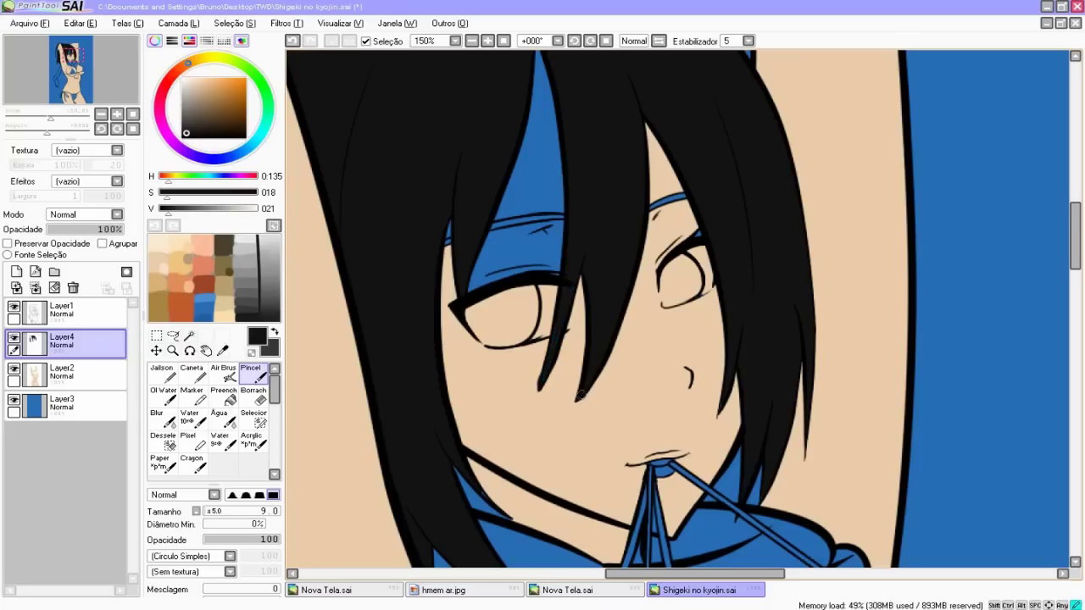
key(e)
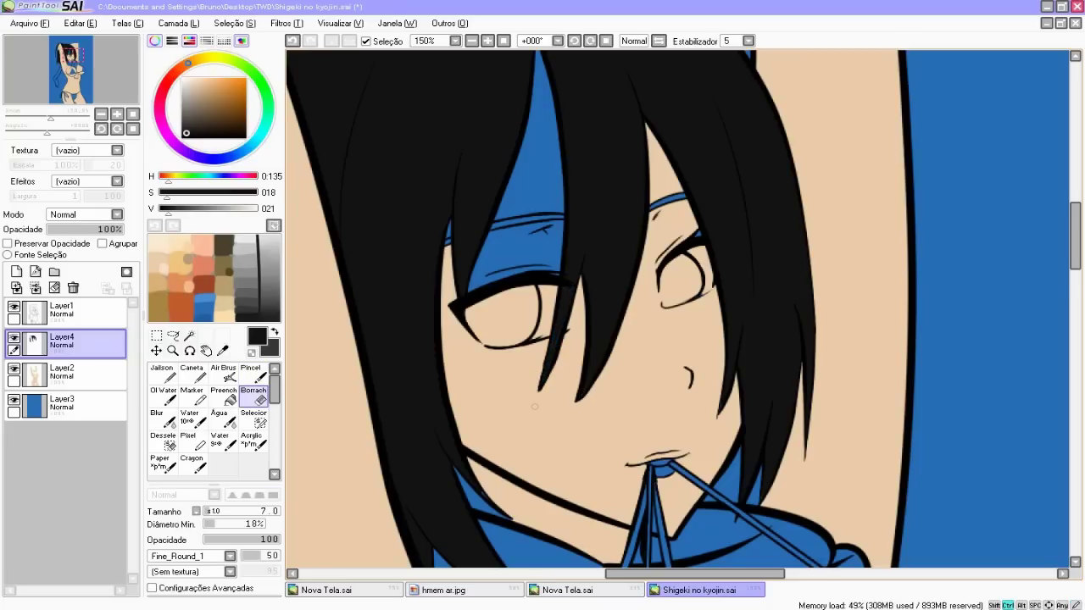
scroll(535, 407, down, 3)
drag(535, 407, 730, 428)
scroll(525, 365, up, 3)
Step: Airbrush the sampled skin tone over the forehead and eyelid gap between the fringe strands on Layer2, undoing the stray strokes
click(85, 375)
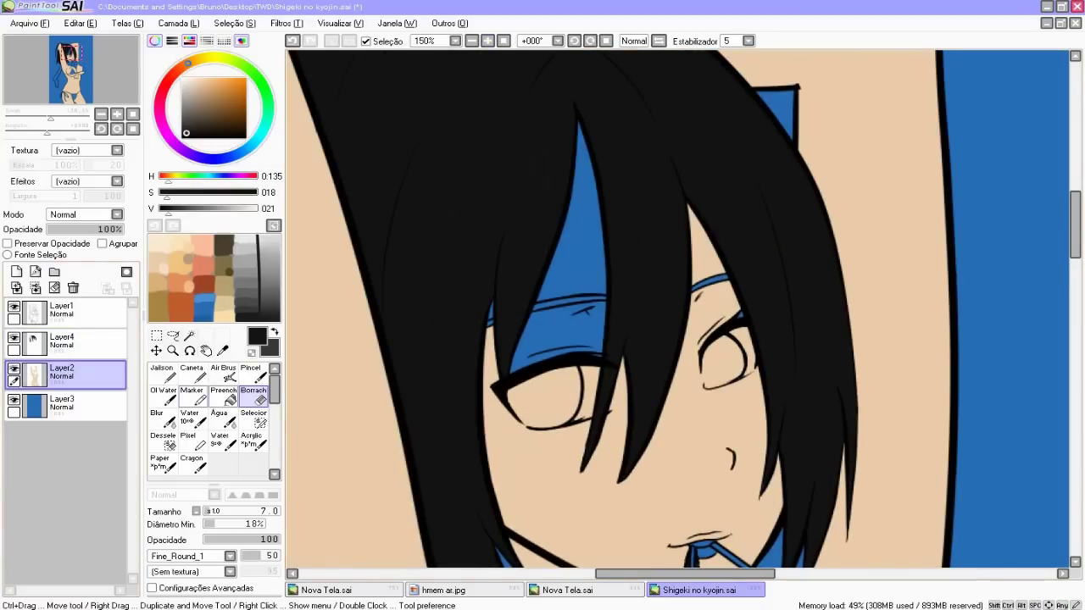
click(224, 373)
alt+click(514, 460)
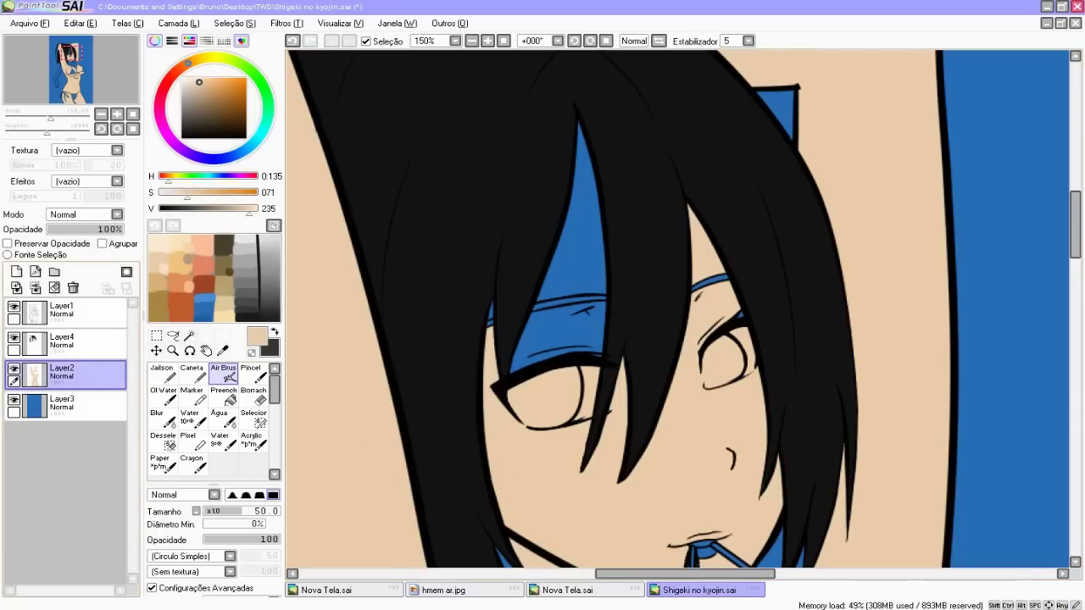
mouse_move(546, 339)
mouse_down()
mouse_move(527, 329)
mouse_move(722, 344)
mouse_move(573, 322)
mouse_move(560, 272)
mouse_move(580, 214)
mouse_move(570, 158)
mouse_up()
key(ctrl+z)
mouse_move(573, 259)
mouse_down()
mouse_move(539, 353)
mouse_move(567, 262)
mouse_move(522, 382)
mouse_move(568, 274)
mouse_move(562, 301)
mouse_move(488, 378)
mouse_move(660, 350)
mouse_move(621, 326)
mouse_move(660, 301)
mouse_move(675, 263)
mouse_move(650, 240)
mouse_move(650, 210)
mouse_move(509, 178)
mouse_move(516, 139)
mouse_up()
key(ctrl+z)
key(ctrl+z)
key(ctrl+z)
key(ctrl+z)
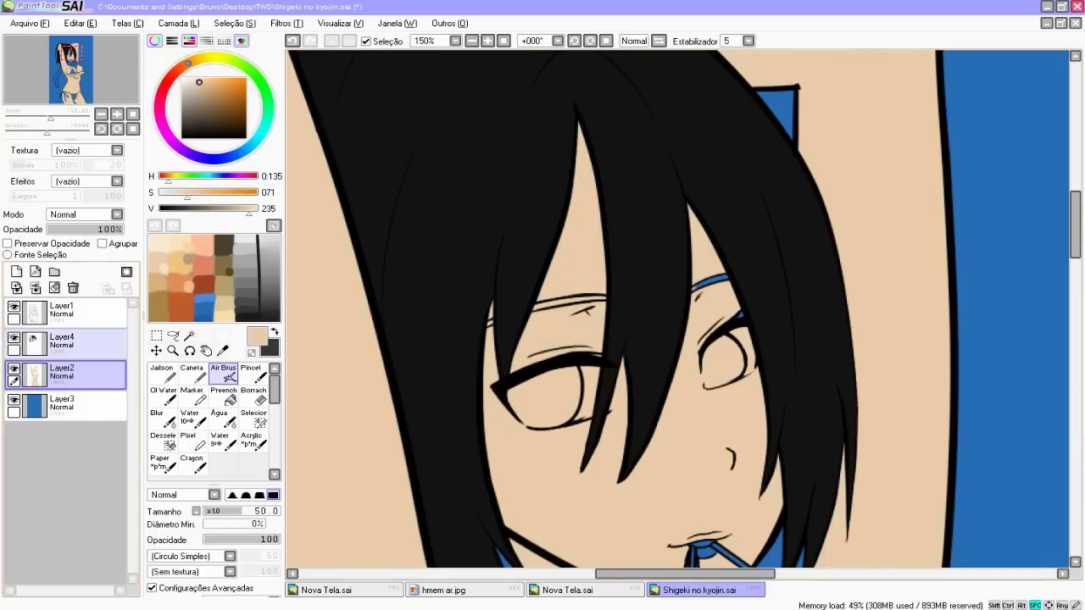
click(504, 41)
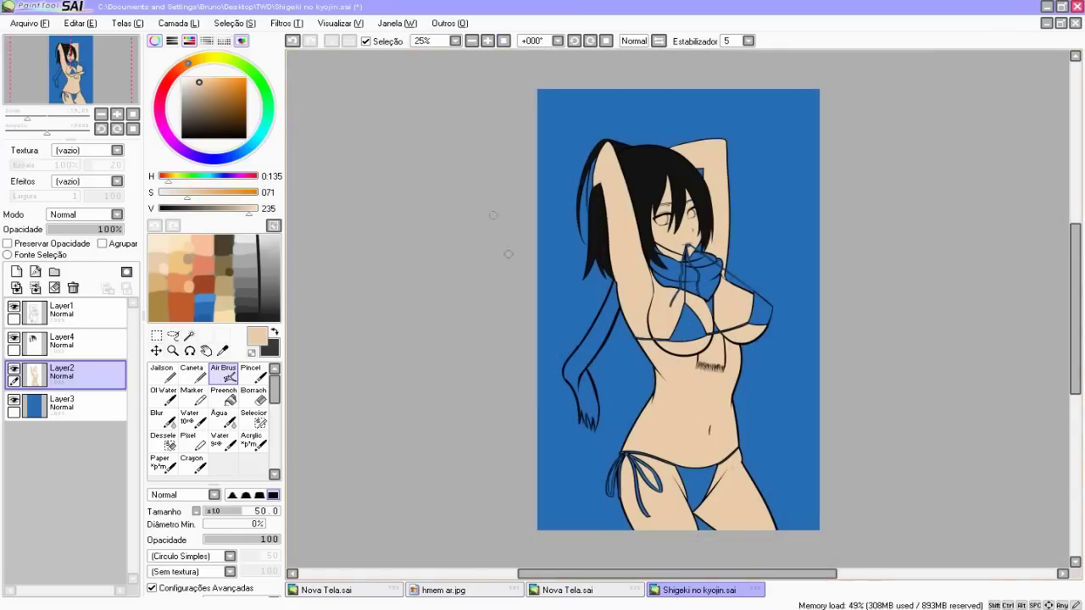
click(488, 41)
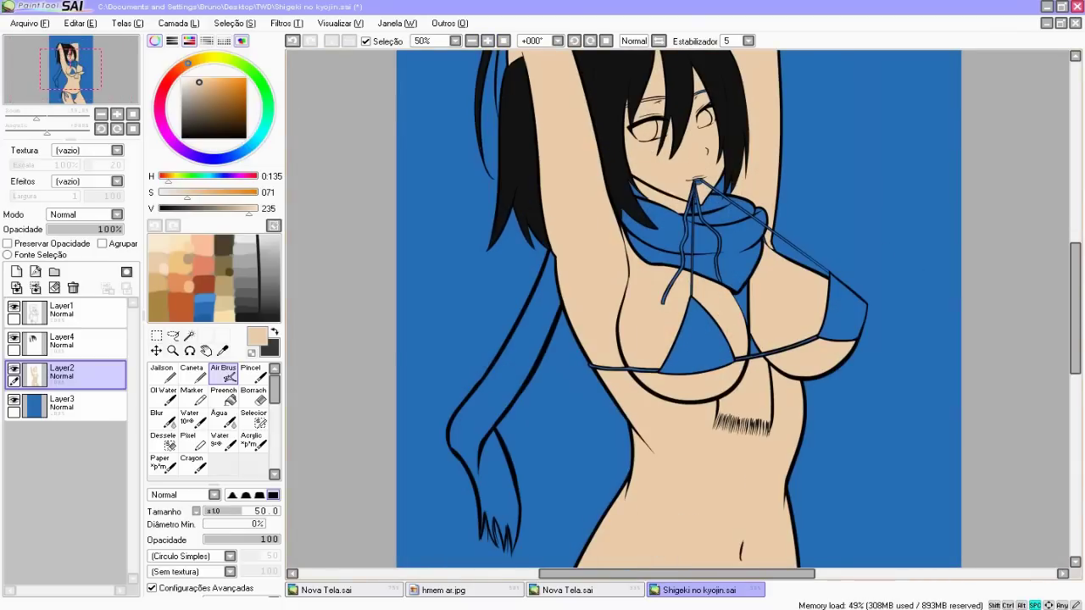
drag(695, 255, 577, 177)
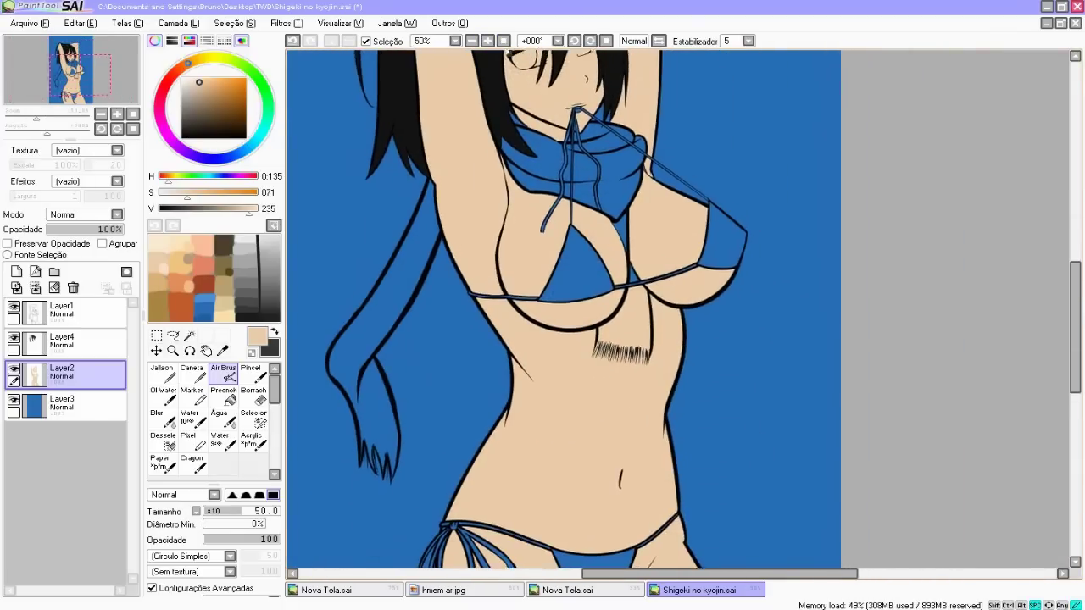
Step: Add a new layer directly above Layer2 and pick a darker tan shadow colour (S 115, V 219) from the palette
drag(593, 221, 511, 397)
drag(385, 205, 453, 50)
drag(453, 331, 377, 271)
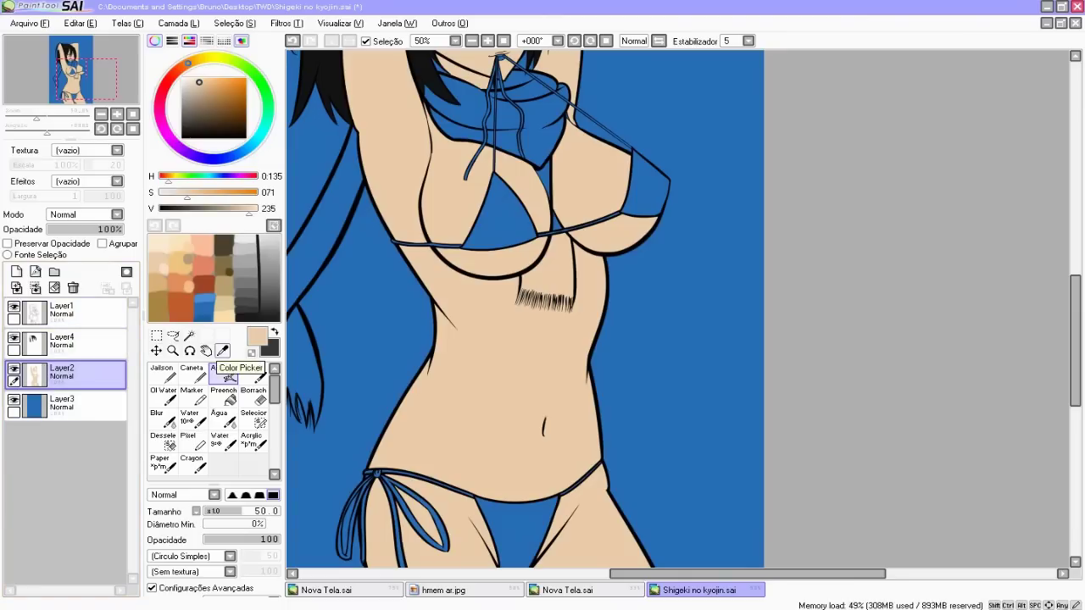
mouse_move(508, 339)
mouse_down()
mouse_move(531, 309)
mouse_move(440, 304)
mouse_move(498, 300)
mouse_move(511, 385)
mouse_up()
mouse_move(427, 374)
mouse_down()
mouse_move(449, 353)
mouse_move(451, 287)
mouse_up()
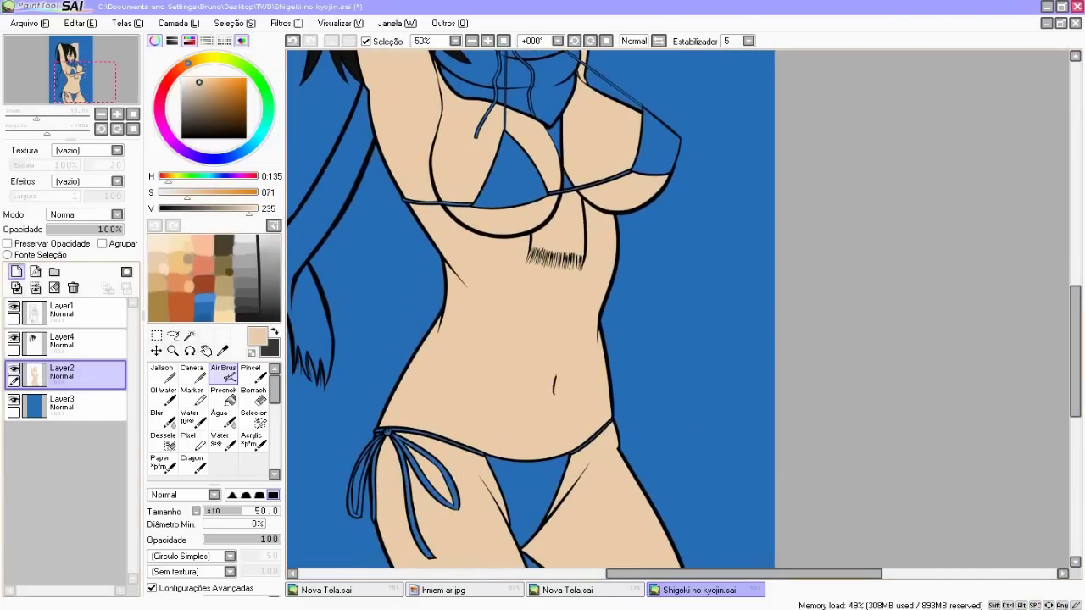
click(83, 406)
click(75, 374)
click(16, 272)
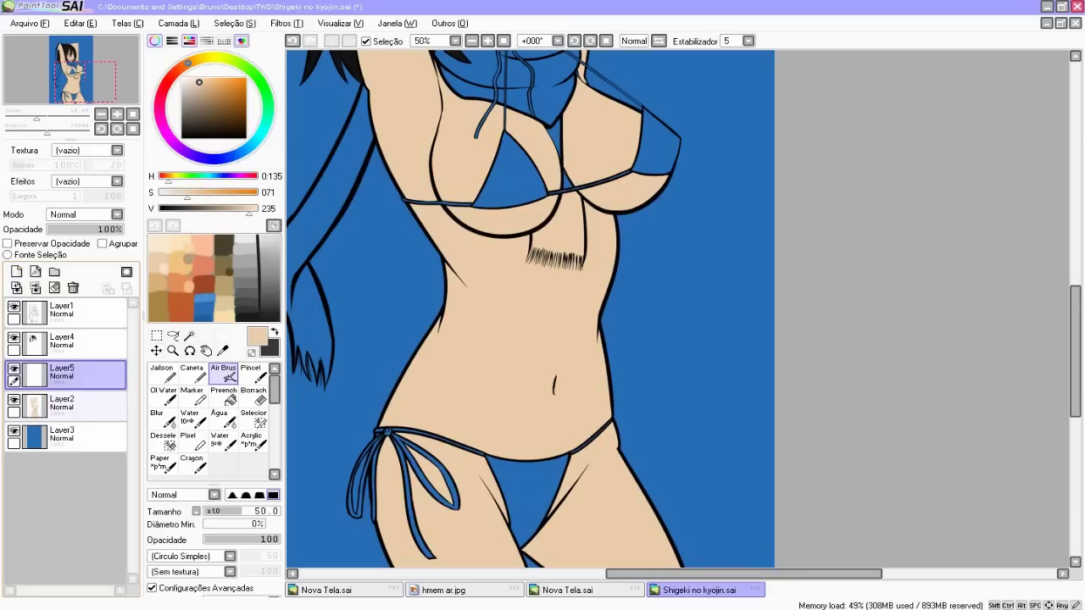
click(161, 270)
drag(482, 324, 445, 373)
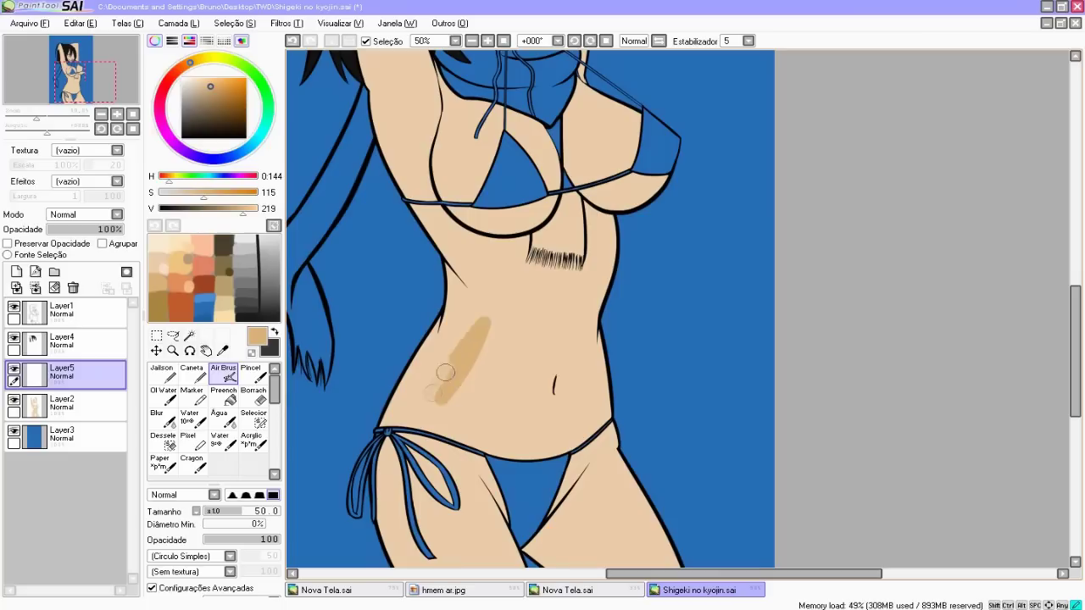
drag(480, 421, 503, 270)
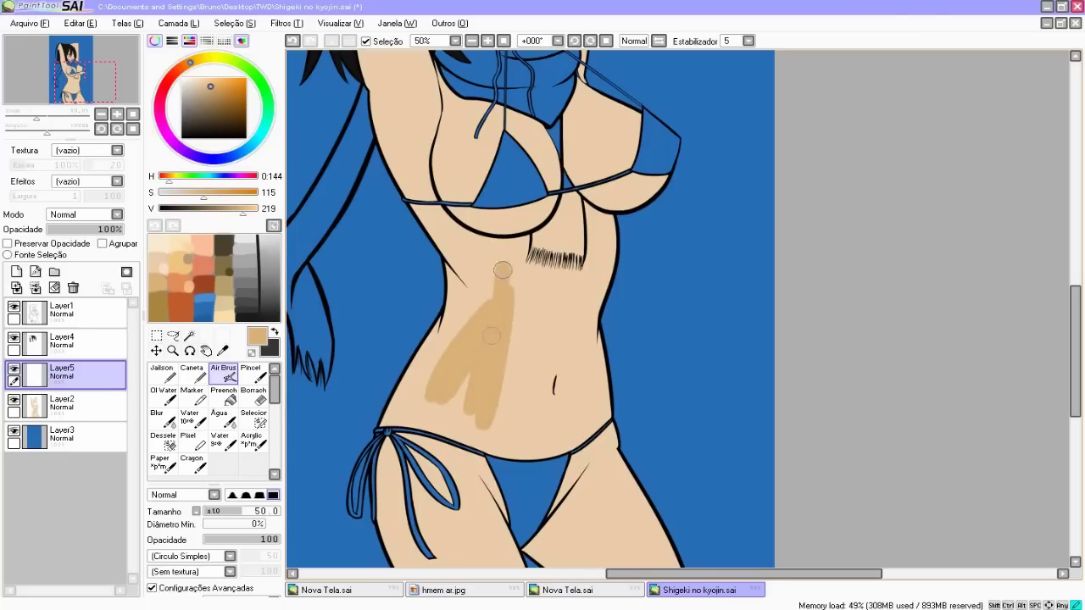
mouse_move(470, 333)
mouse_down()
mouse_move(472, 279)
mouse_move(355, 349)
mouse_move(473, 327)
mouse_move(561, 351)
mouse_move(502, 385)
mouse_move(716, 361)
mouse_move(683, 407)
mouse_move(532, 442)
mouse_move(601, 355)
mouse_up()
key(ctrl+z)
drag(486, 277, 484, 270)
key(ctrl+z)
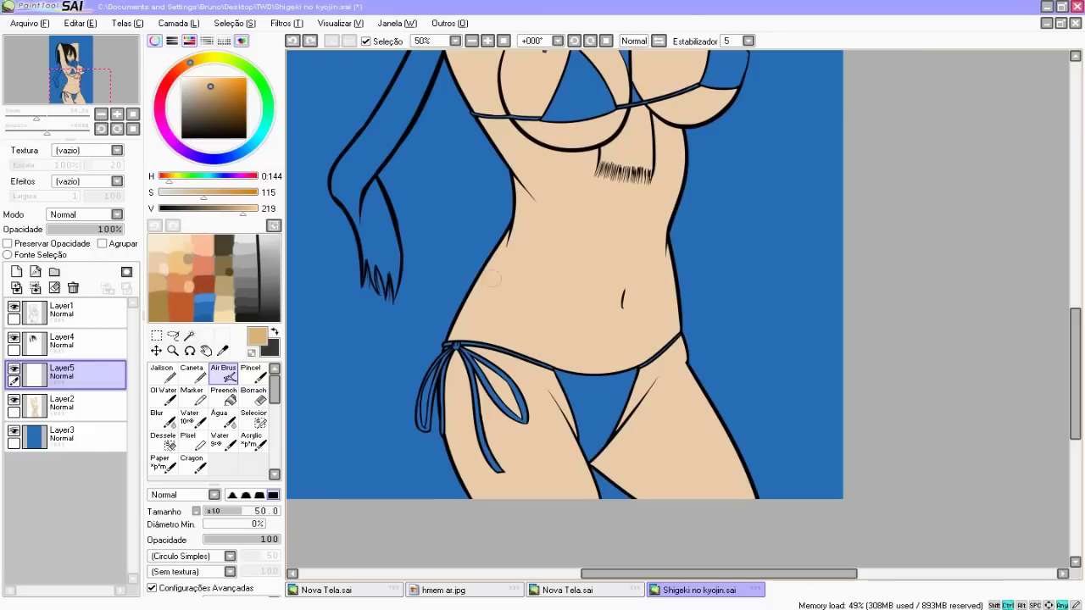
Step: Airbrush the tan shadow at size 160 along the raised arm and the ponytail side of the torso on Layer5
key(])
mouse_move(530, 213)
mouse_down()
mouse_move(461, 321)
mouse_move(511, 191)
mouse_move(471, 297)
mouse_move(479, 307)
mouse_move(535, 219)
mouse_move(529, 170)
mouse_move(464, 113)
mouse_up()
mouse_move(487, 165)
mouse_down()
mouse_move(502, 301)
mouse_move(461, 152)
mouse_up()
mouse_move(461, 153)
mouse_down()
mouse_move(476, 325)
mouse_move(451, 143)
mouse_move(471, 359)
mouse_move(423, 118)
mouse_up()
drag(415, 330, 415, 152)
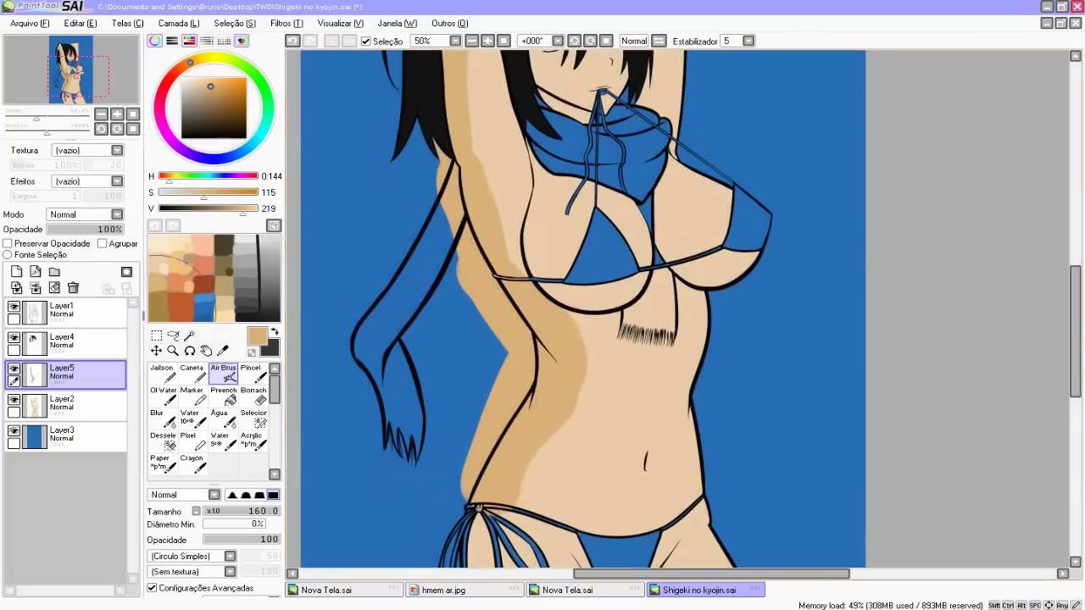
Step: Clip Layer5 to the skin layer beneath so the shadow stays within the skin area
click(85, 216)
click(85, 215)
mouse_move(81, 229)
mouse_down()
mouse_move(72, 230)
mouse_move(126, 229)
mouse_up()
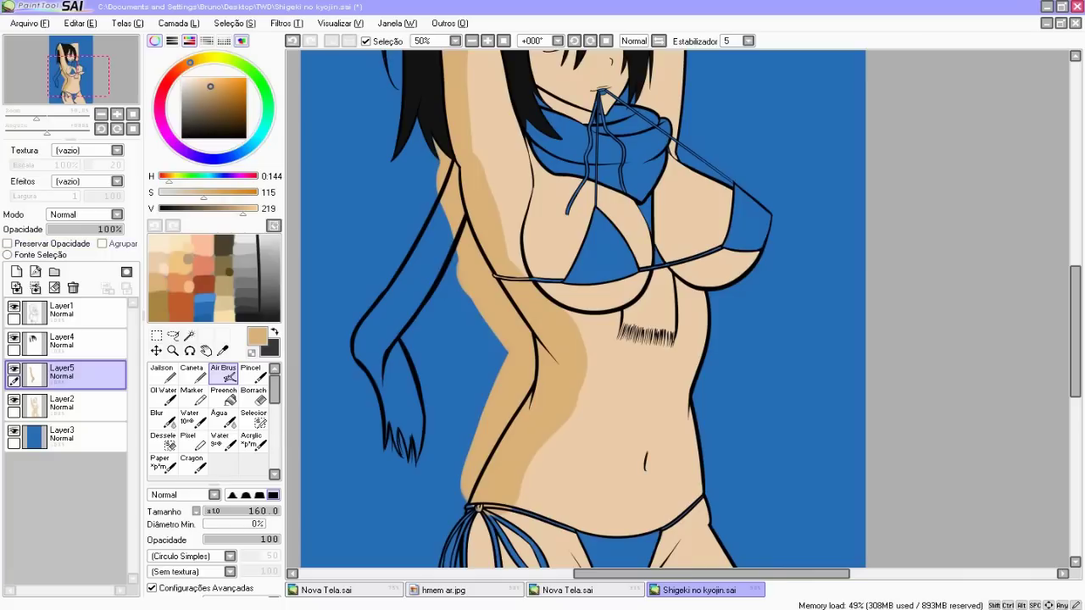
click(103, 245)
drag(593, 339, 588, 283)
click(76, 406)
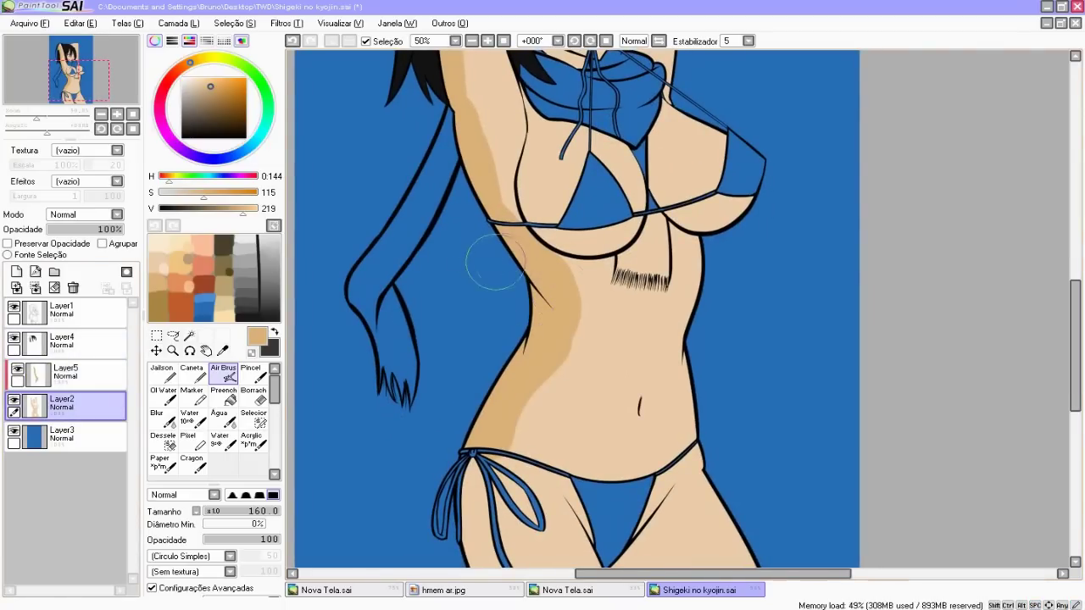
drag(504, 278, 480, 172)
mouse_move(514, 307)
mouse_down()
mouse_move(516, 351)
mouse_move(475, 434)
mouse_up()
key(ctrl+z)
click(75, 374)
drag(471, 391, 499, 440)
drag(463, 324, 442, 234)
drag(489, 437, 435, 239)
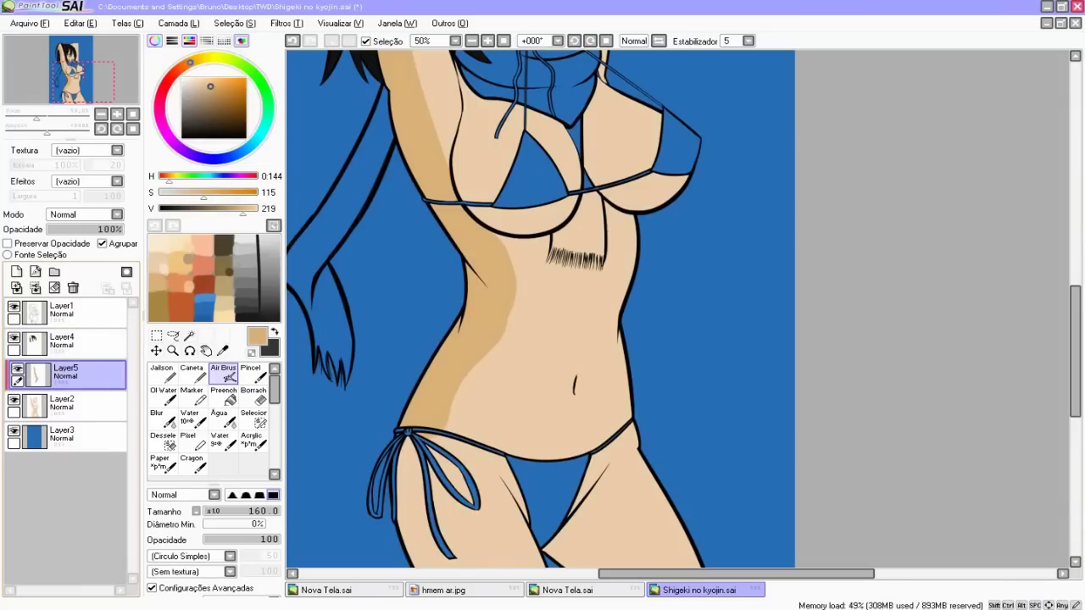
Step: Try a darker brown shadow (S 159, V 170) along the torso on a new clipped layer and delete that layer
click(16, 271)
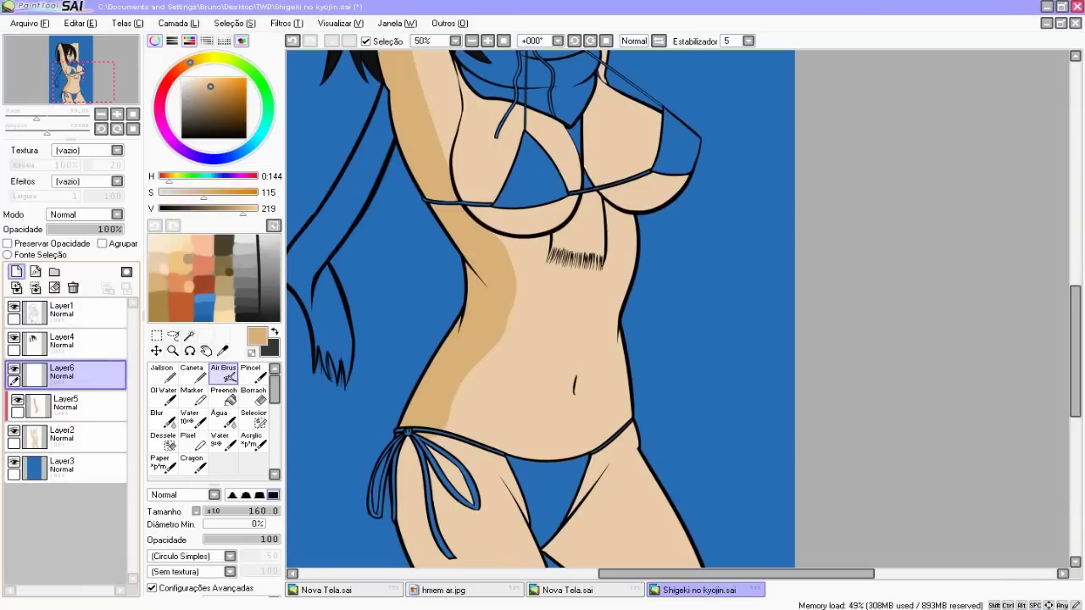
click(102, 244)
click(188, 258)
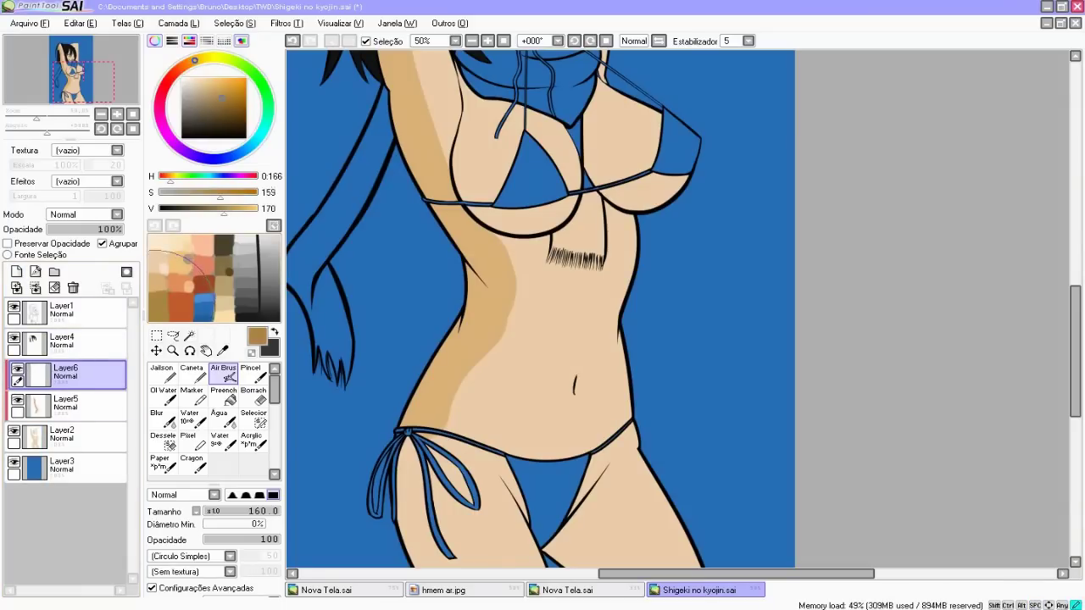
mouse_move(398, 364)
mouse_down()
mouse_move(453, 283)
mouse_move(399, 161)
mouse_move(360, 325)
mouse_move(353, 107)
mouse_up()
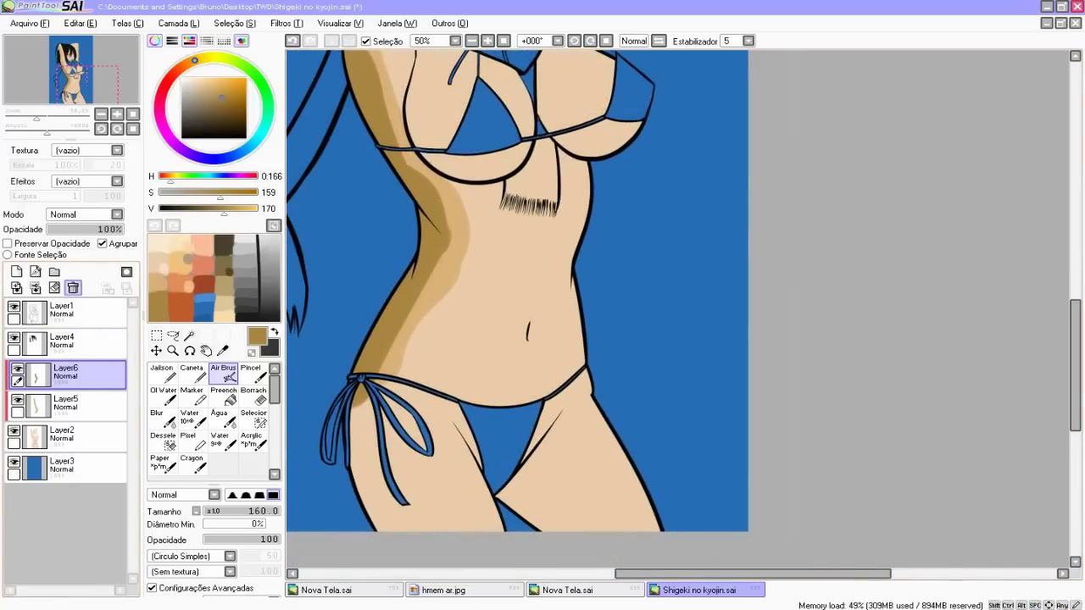
click(73, 288)
Step: Airbrush the tan shadow tone along the thighs, the opposite side of the waist and below the chest on Layer5
right_click(403, 288)
mouse_move(386, 332)
mouse_down()
mouse_move(348, 480)
mouse_move(407, 573)
mouse_up()
mouse_move(483, 500)
mouse_down()
mouse_move(431, 402)
mouse_move(507, 457)
mouse_up()
drag(613, 456, 542, 247)
mouse_move(542, 247)
mouse_down()
mouse_move(535, 360)
mouse_move(523, 289)
mouse_move(534, 182)
mouse_move(493, 153)
mouse_up()
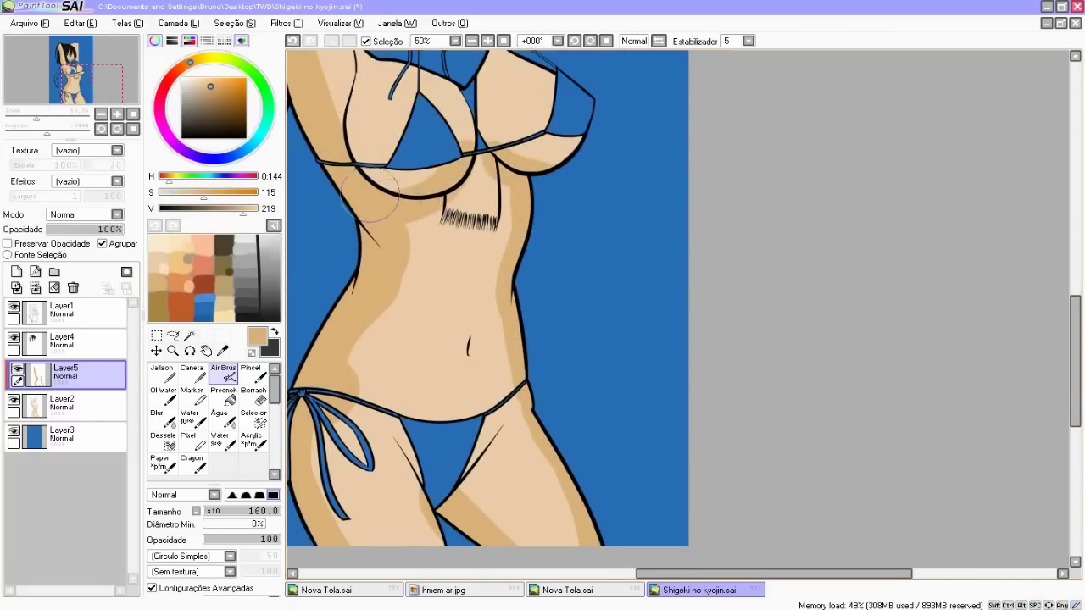
Step: Airbrush tan shadow on the face, the far arm and around the navel on Layer5 at size 160
scroll(509, 212, up, 6)
scroll(519, 270, left, 2)
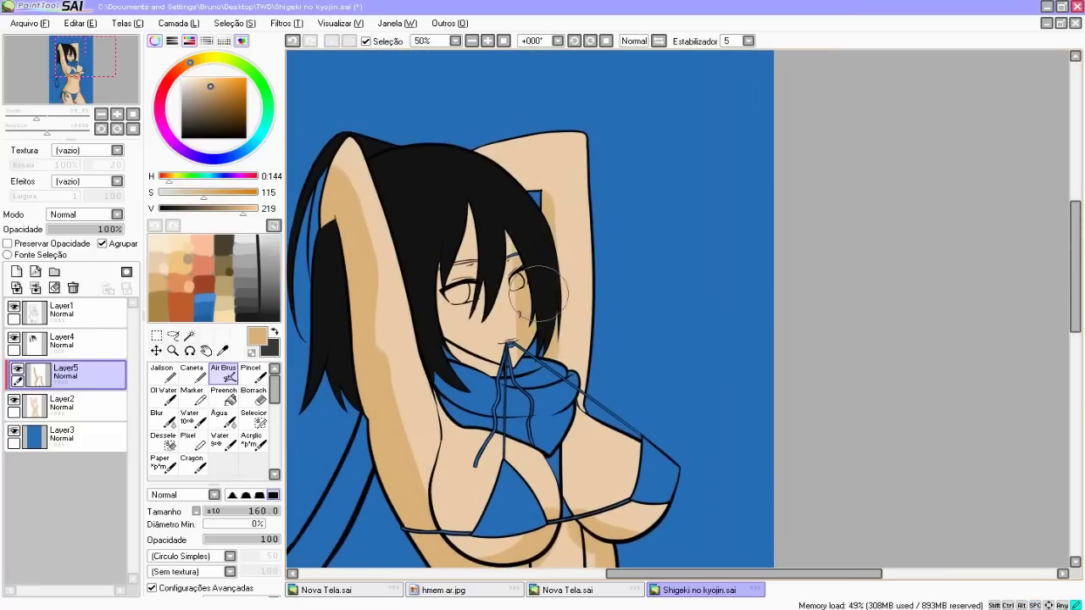
scroll(526, 253, down, 8)
scroll(525, 252, right, 2)
scroll(501, 456, down, 7)
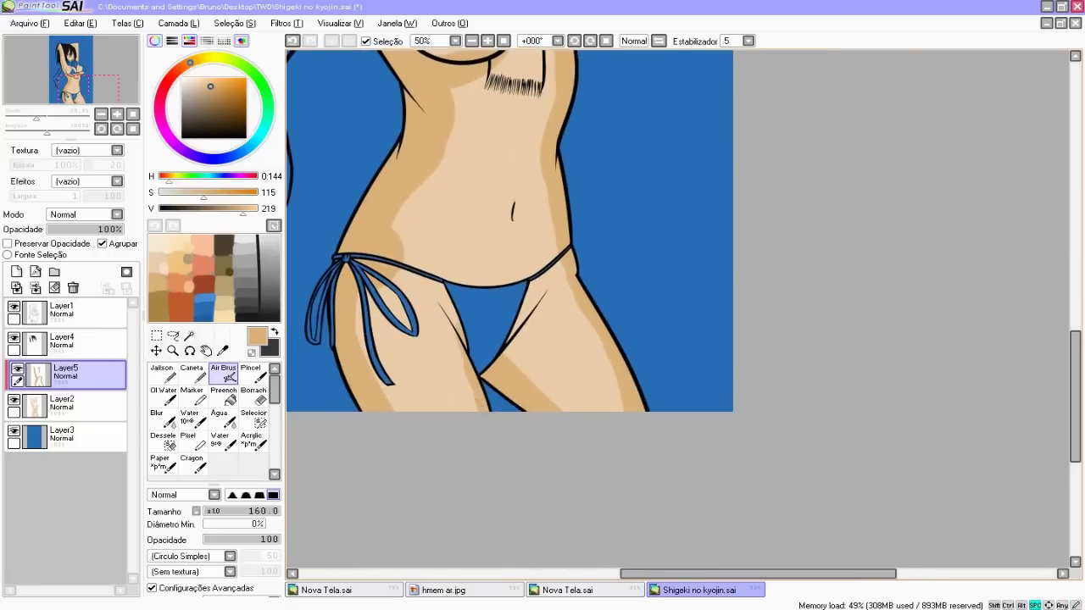
scroll(497, 437, up, 7)
scroll(496, 437, up, 5)
scroll(497, 437, right, 1)
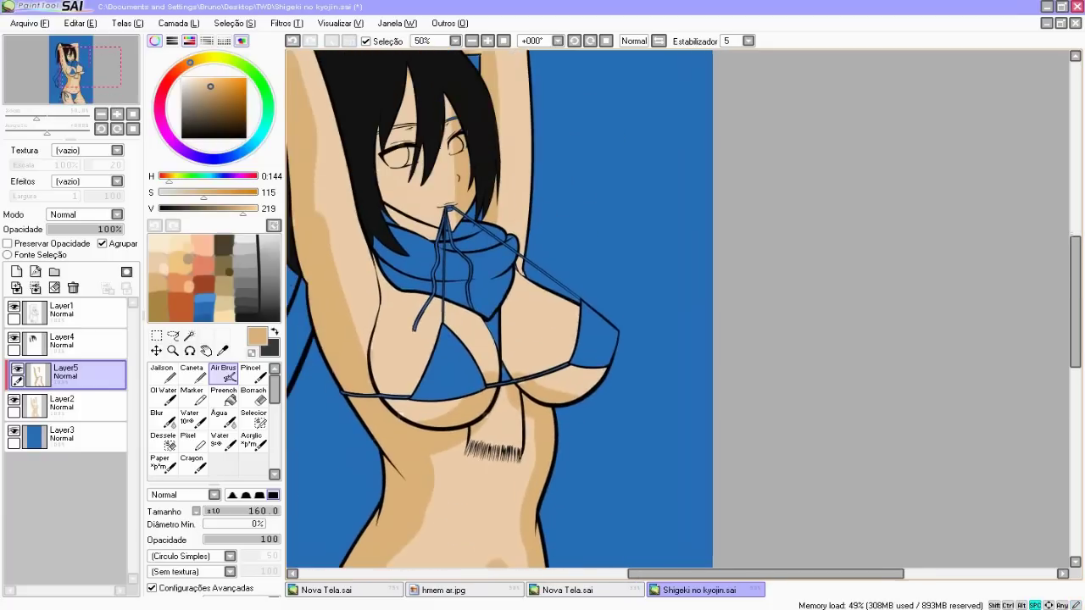
drag(524, 263, 606, 126)
drag(576, 407, 571, 177)
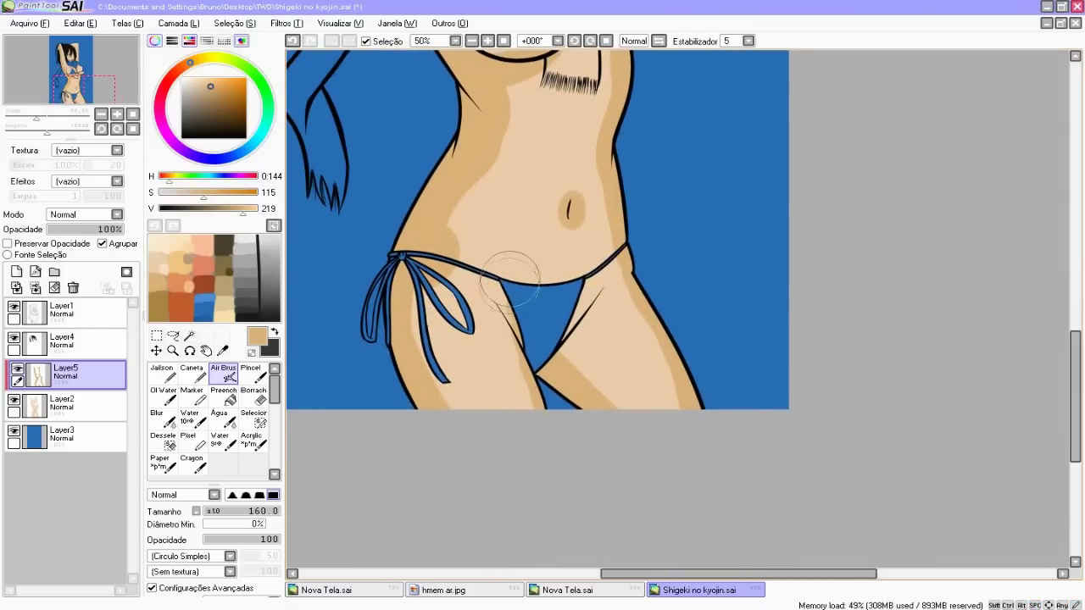
Step: Soften the shadow edges on the hip, waist and belly with the Blur brush, using the hardest edge shape and sizes 80 and 160
click(163, 419)
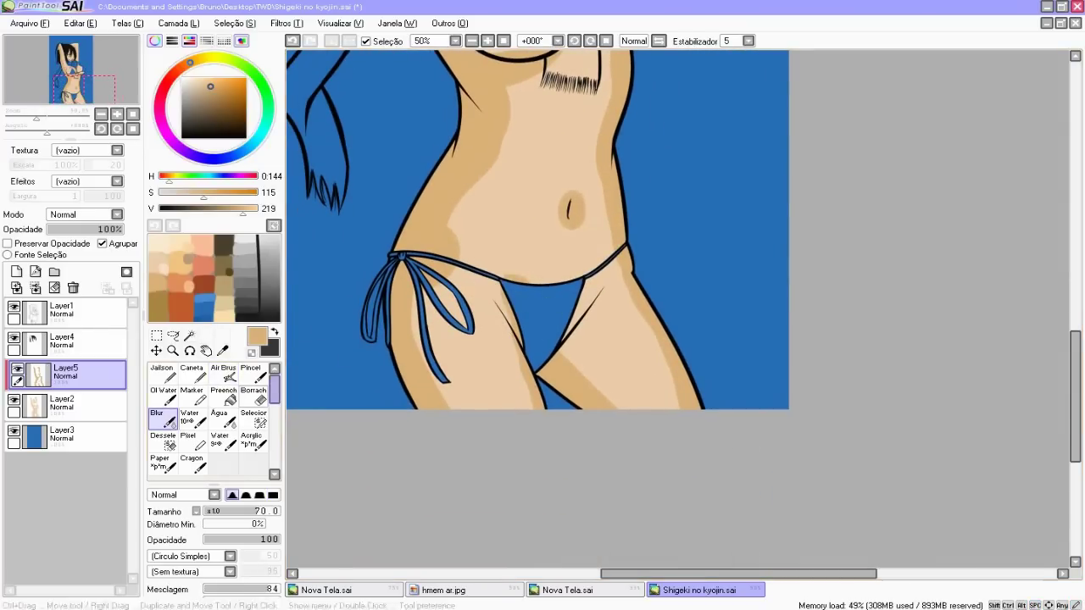
drag(493, 255, 475, 279)
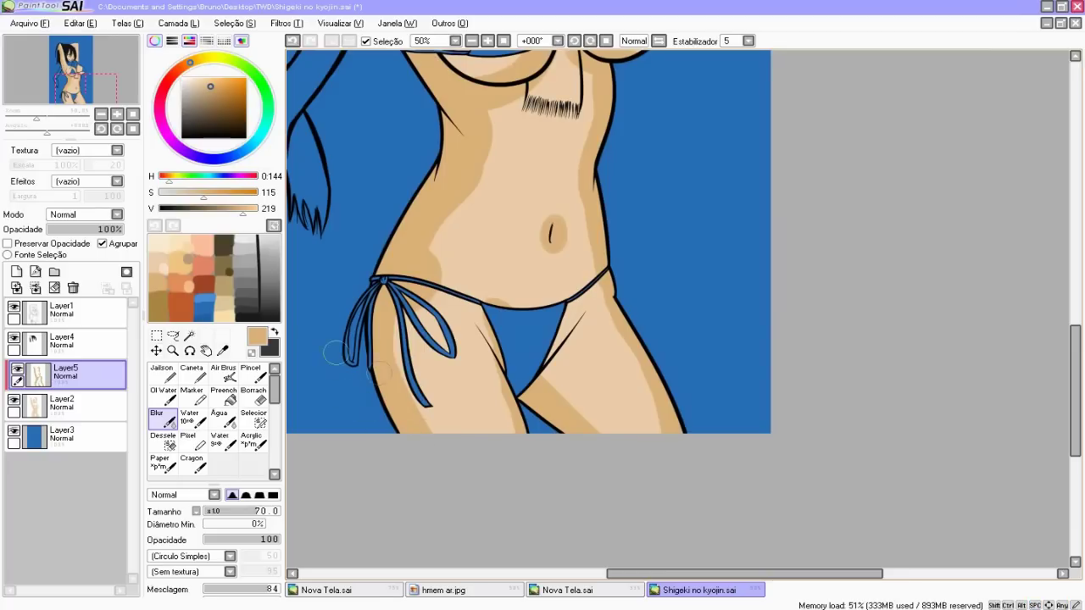
drag(265, 511, 281, 511)
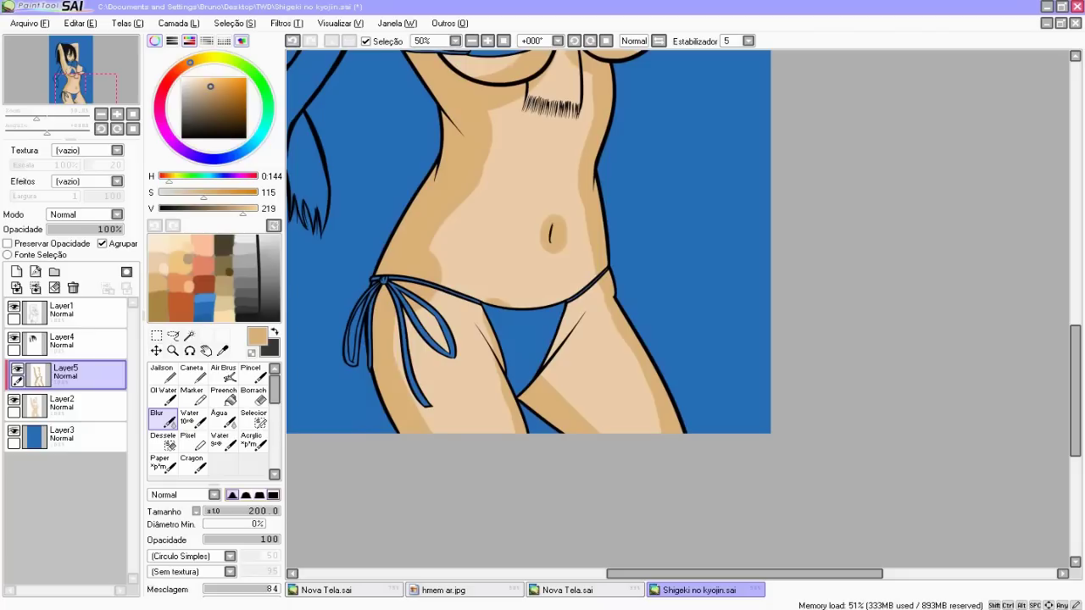
click(273, 495)
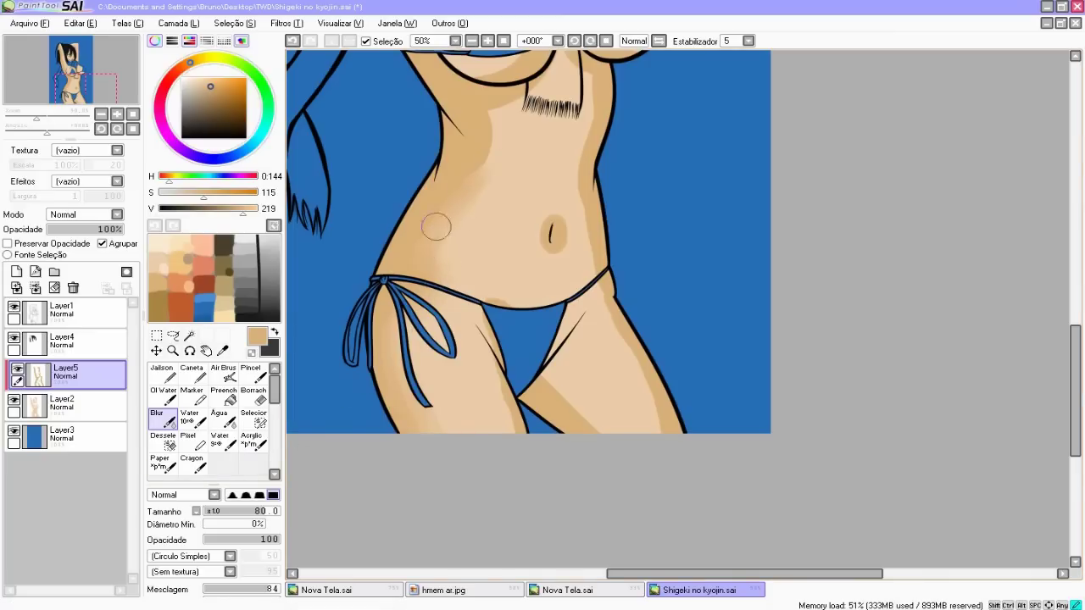
drag(484, 238, 490, 320)
drag(497, 206, 479, 222)
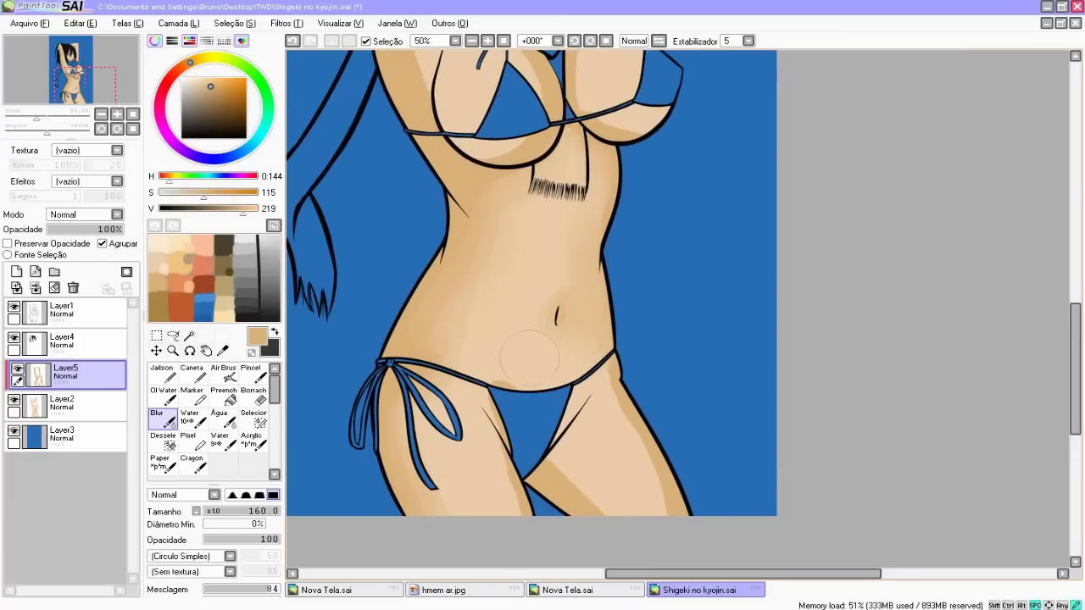
Step: Blur the shadow edges on the thighs at size 160
scroll(530, 357, down, 3)
mouse_move(509, 271)
mouse_down()
mouse_move(615, 394)
mouse_move(566, 337)
mouse_move(679, 425)
mouse_move(608, 237)
mouse_move(673, 459)
mouse_up()
mouse_move(649, 327)
mouse_down()
mouse_move(708, 472)
mouse_move(705, 438)
mouse_up()
scroll(706, 433, up, 11)
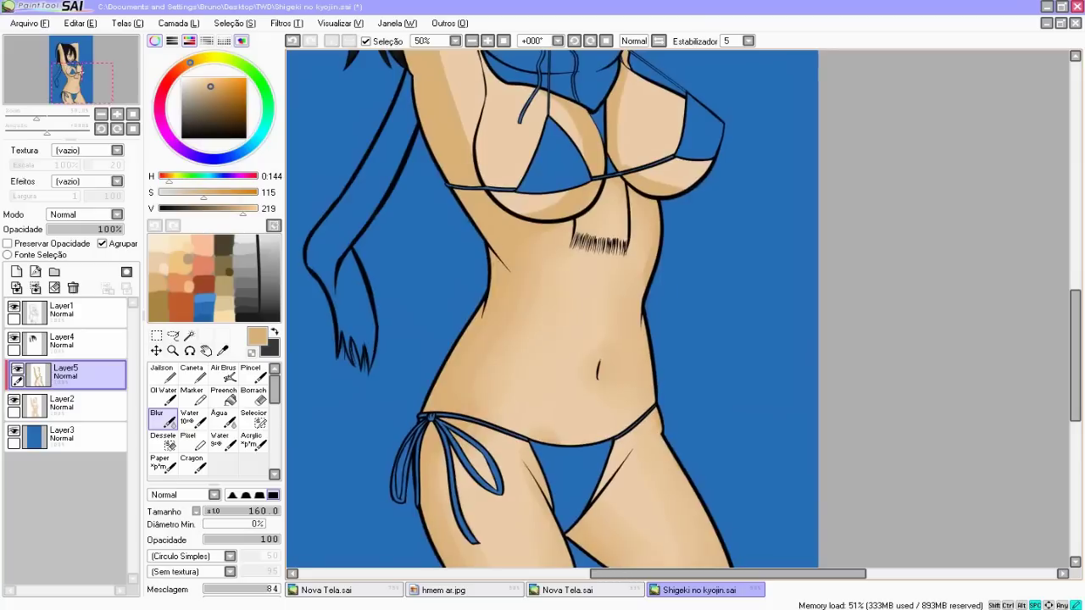
Step: Blend the shadow edges along the raised arm and the upper torso with the Blur brush
drag(495, 220, 506, 174)
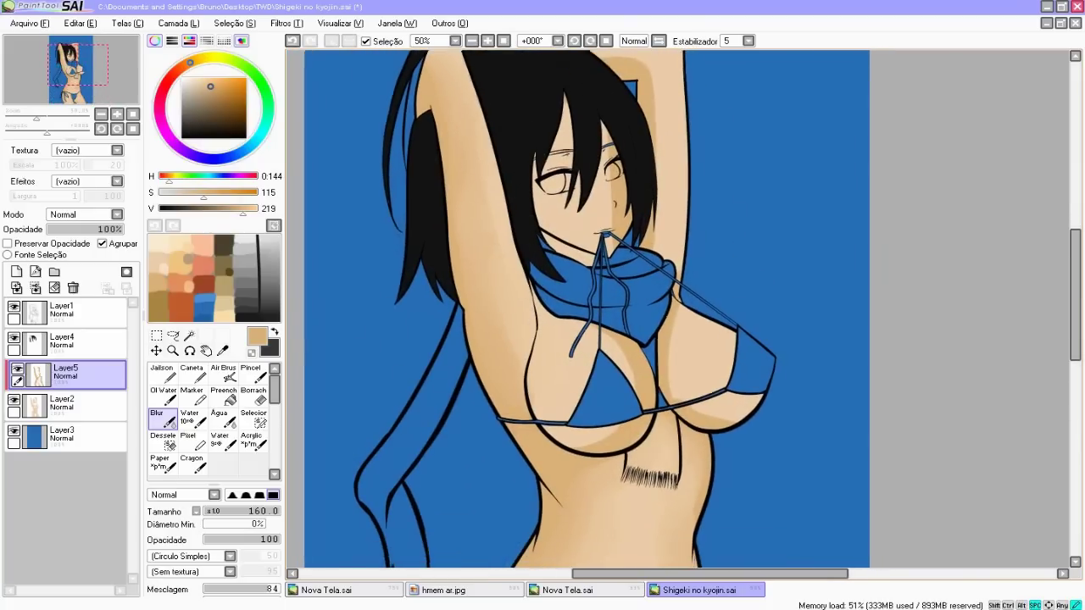
drag(526, 360, 509, 271)
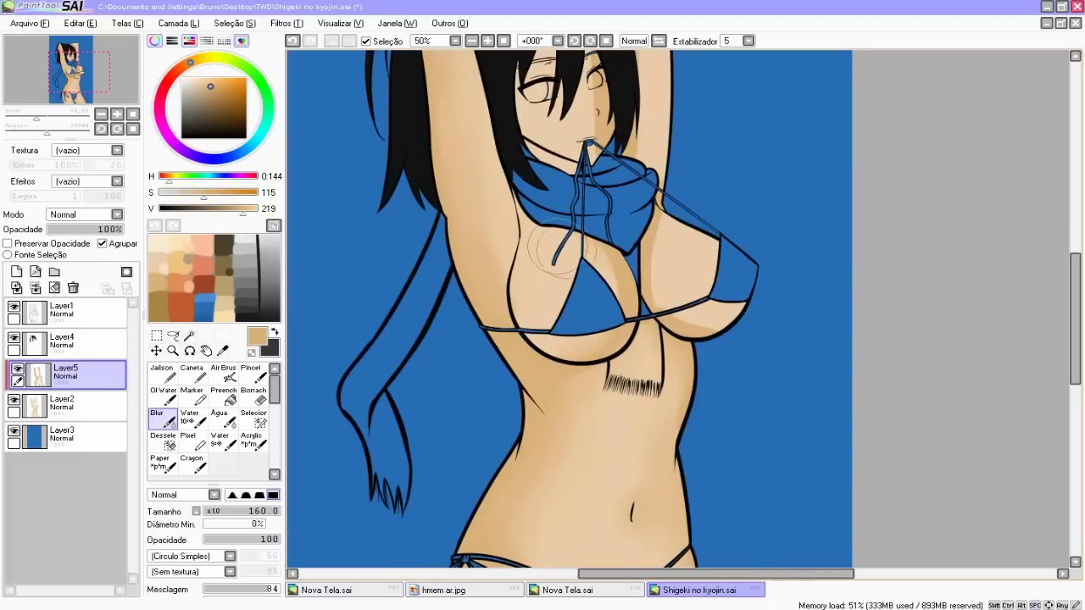
mouse_move(587, 219)
mouse_down()
mouse_move(486, 203)
mouse_move(619, 257)
mouse_move(606, 254)
mouse_up()
drag(618, 322, 626, 89)
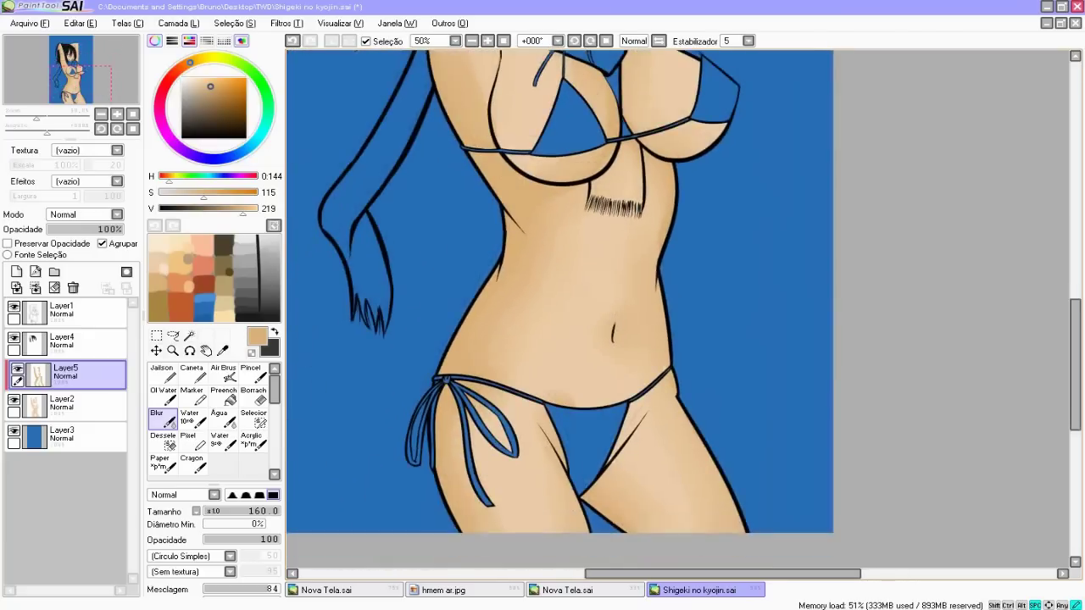
Step: Blend the remaining hard shadow edges on the face, the far arm and the torso with the Blur brush
drag(521, 297, 447, 559)
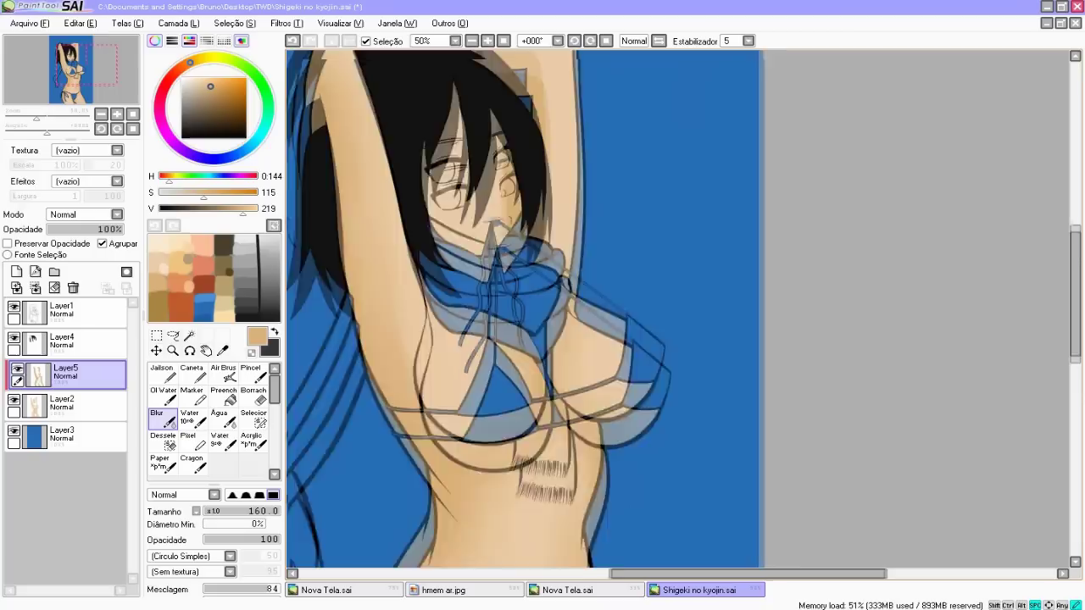
drag(422, 388, 472, 498)
mouse_move(593, 200)
mouse_down()
mouse_move(598, 288)
mouse_move(585, 148)
mouse_move(599, 162)
mouse_up()
drag(609, 344, 574, 348)
mouse_move(527, 507)
mouse_down()
mouse_move(506, 172)
mouse_move(536, 150)
mouse_move(521, 522)
mouse_move(519, 441)
mouse_move(602, 360)
mouse_move(576, 292)
mouse_move(499, 185)
mouse_move(549, 179)
mouse_up()
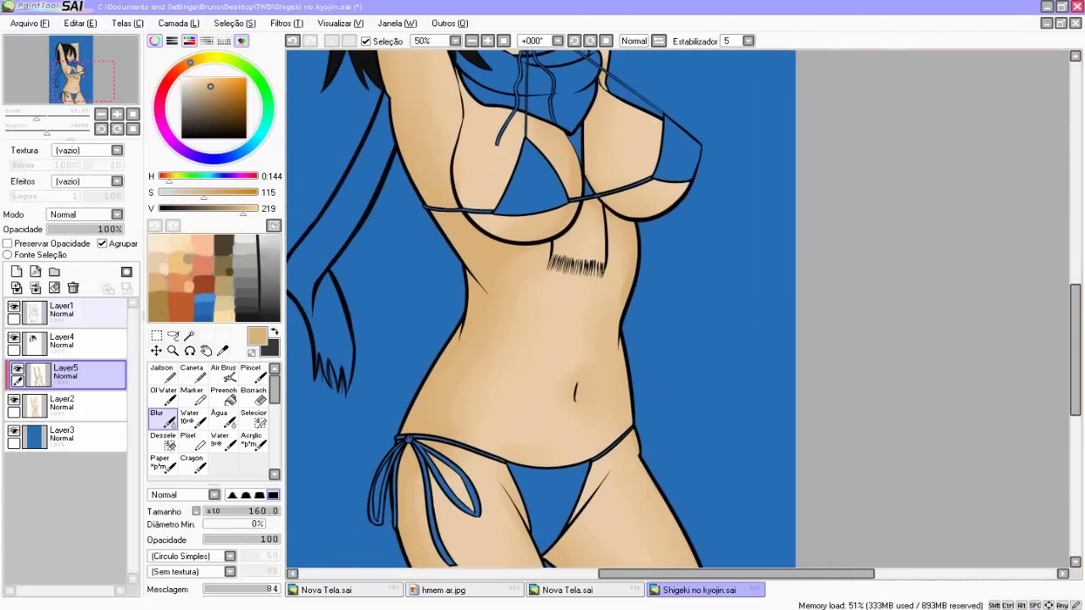
mouse_move(543, 305)
mouse_down()
mouse_move(541, 342)
mouse_move(533, 290)
mouse_up()
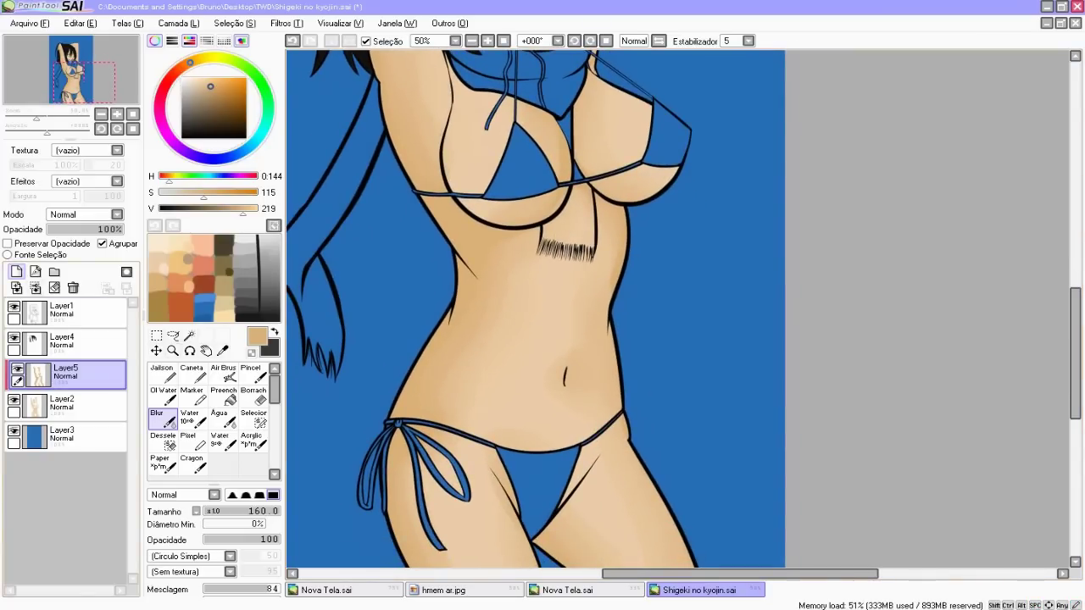
Step: Add a new clipped layer above Layer5 and choose the Air Brush with a pale cream highlight colour (S 40, V 249)
click(16, 272)
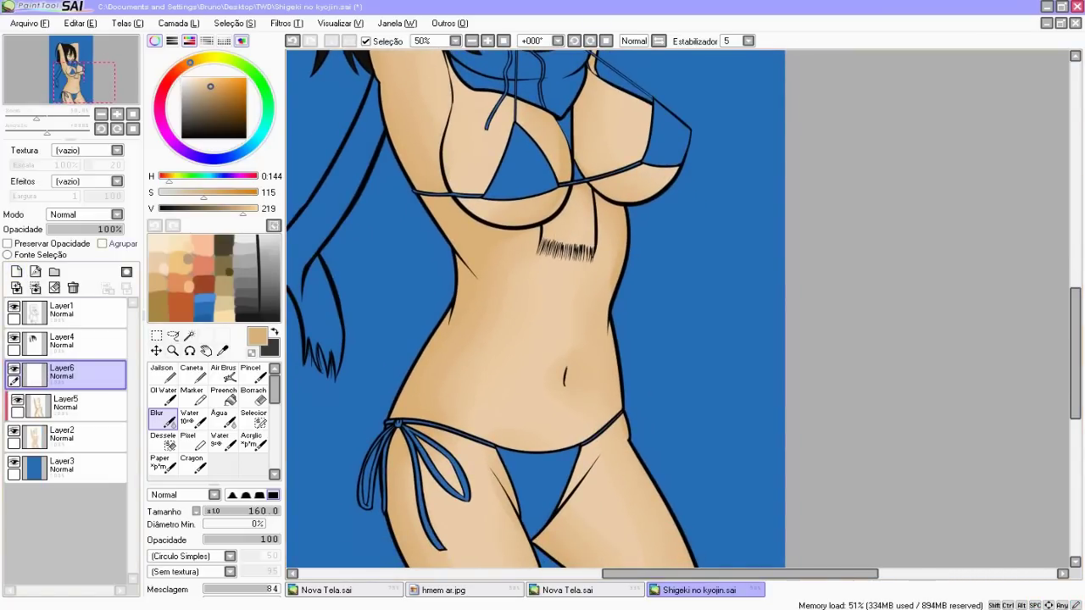
click(102, 243)
right_click(166, 246)
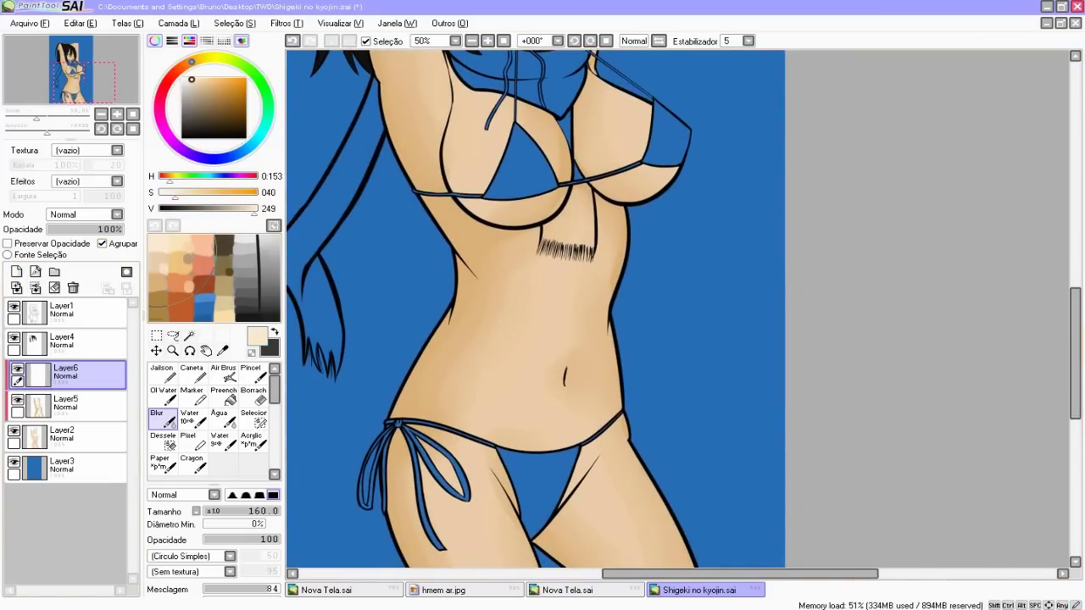
click(224, 374)
Step: Airbrush pale cream highlights on the thighs and belly on Layer6 at size 160, undoing the stray stroke
mouse_move(458, 541)
mouse_down()
mouse_move(461, 399)
mouse_move(501, 474)
mouse_move(758, 296)
mouse_move(714, 259)
mouse_up()
key(ctrl+z)
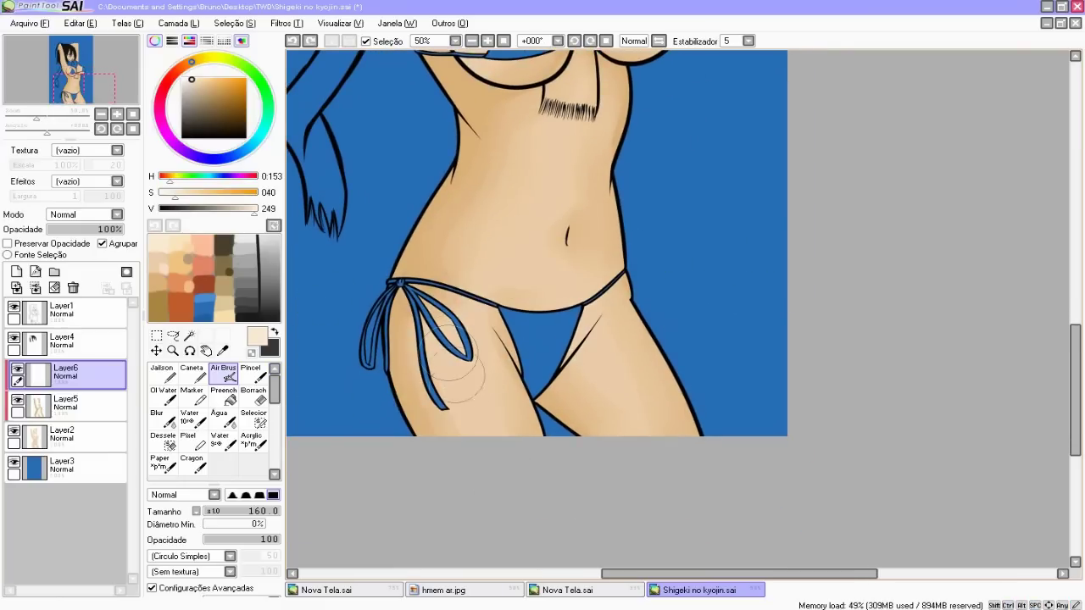
scroll(674, 471, up, 3)
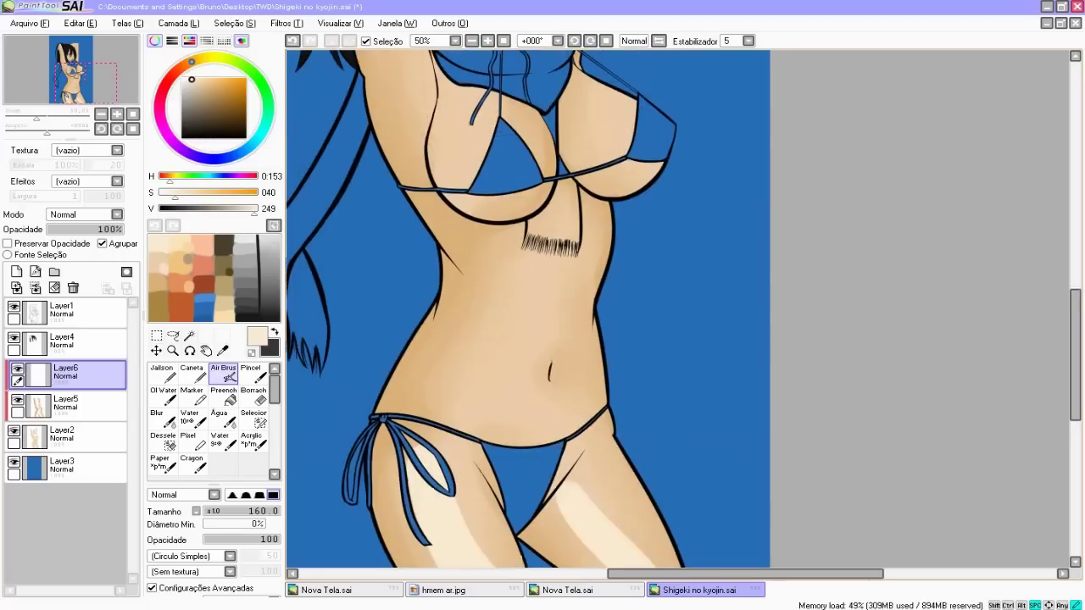
mouse_move(496, 455)
mouse_down()
mouse_move(509, 339)
mouse_move(495, 345)
mouse_up()
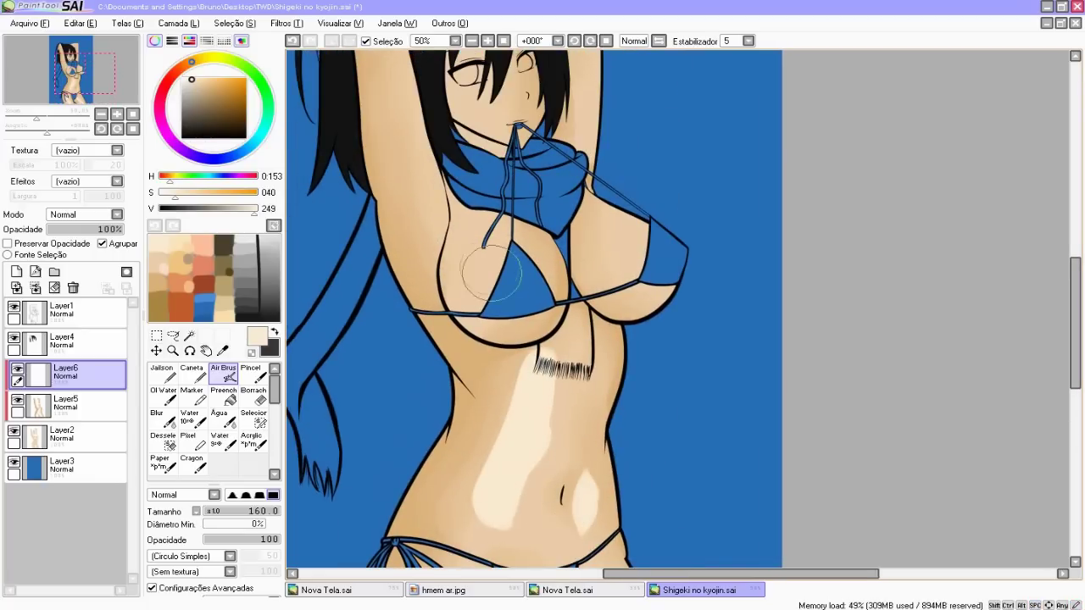
Step: Airbrush pale cream highlights on both sides of the chest, and along both raised arms at size 80
mouse_move(487, 250)
mouse_down()
mouse_move(471, 280)
mouse_move(483, 296)
mouse_up()
mouse_move(606, 242)
mouse_down()
mouse_move(619, 285)
mouse_move(615, 254)
mouse_up()
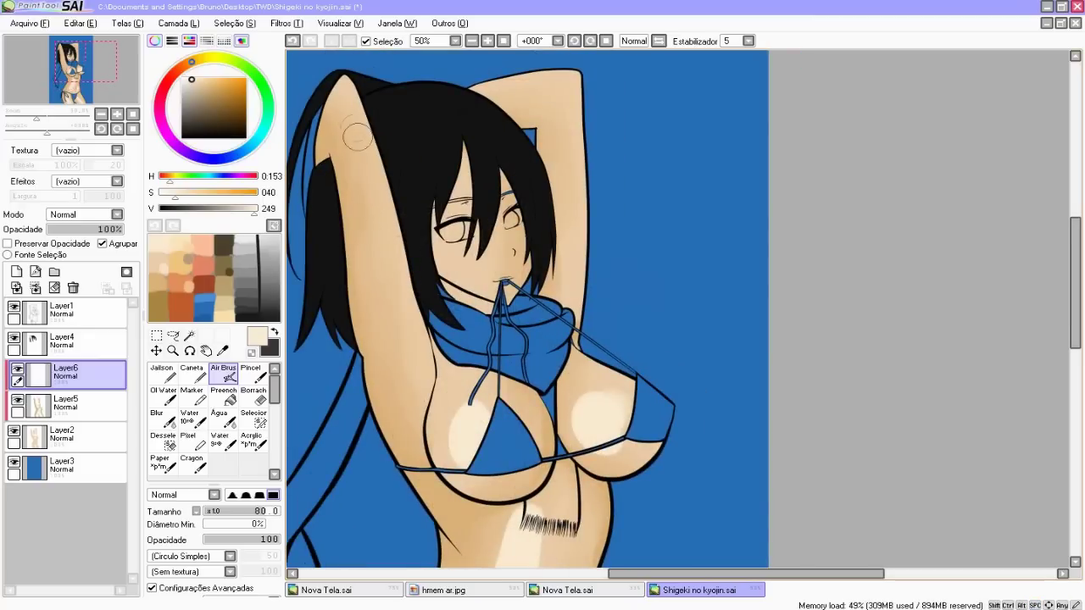
mouse_move(357, 137)
mouse_down()
mouse_move(356, 199)
mouse_move(348, 127)
mouse_move(394, 369)
mouse_up()
drag(564, 101, 557, 246)
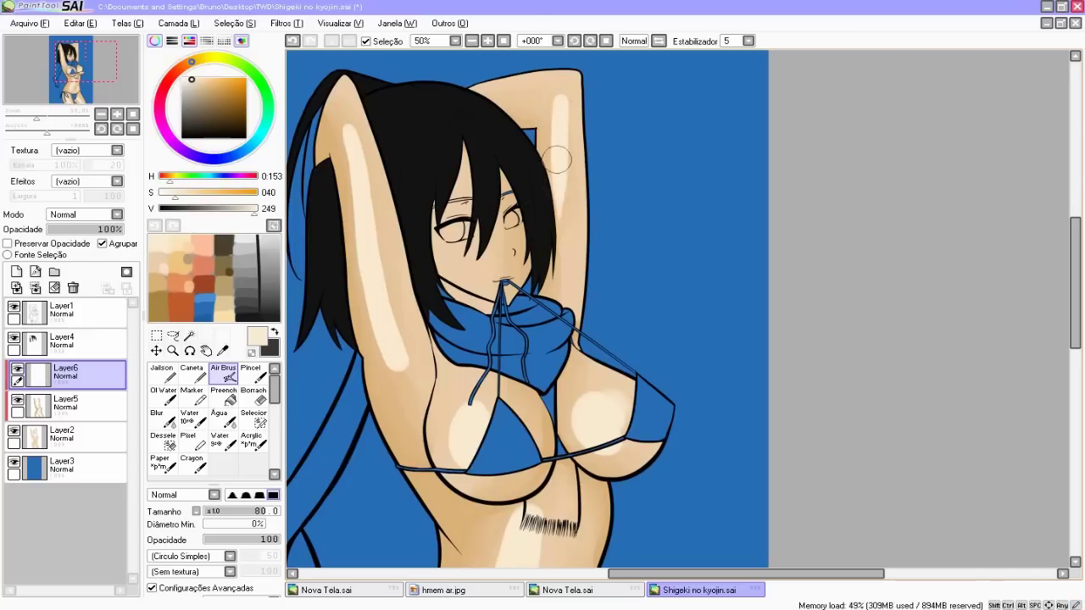
Step: Blend the highlight edges along both raised arms with the Blur brush at size 100
click(159, 417)
drag(374, 340, 463, 333)
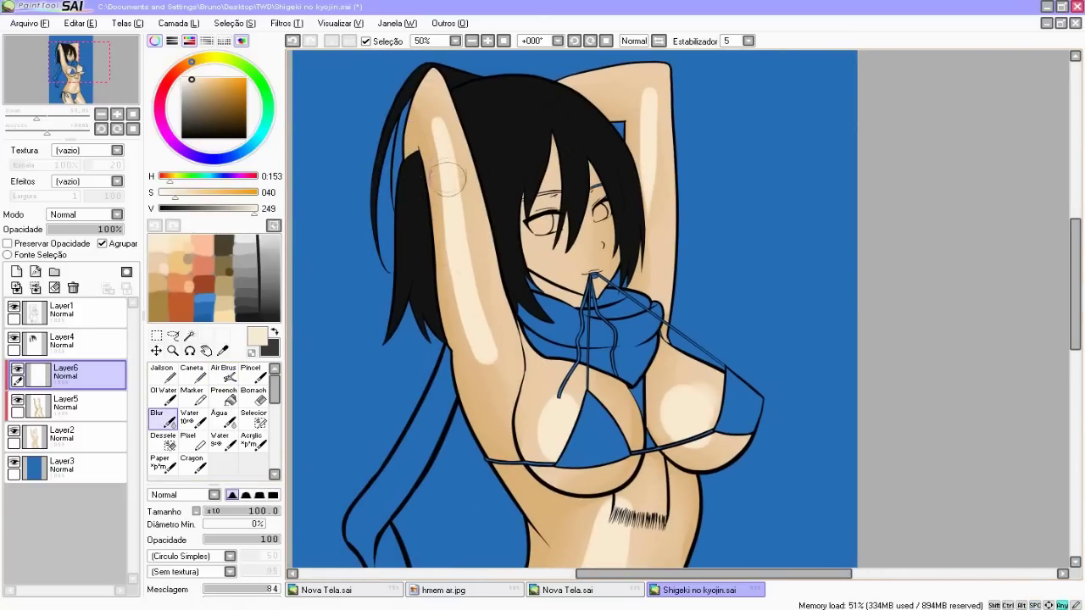
mouse_move(442, 127)
mouse_down()
mouse_move(495, 262)
mouse_move(428, 178)
mouse_up()
mouse_move(429, 114)
mouse_down()
mouse_move(436, 234)
mouse_move(434, 222)
mouse_move(481, 391)
mouse_move(445, 259)
mouse_move(495, 392)
mouse_move(466, 333)
mouse_move(519, 348)
mouse_move(489, 310)
mouse_move(505, 341)
mouse_move(476, 215)
mouse_move(486, 303)
mouse_move(470, 146)
mouse_move(467, 202)
mouse_move(440, 108)
mouse_up()
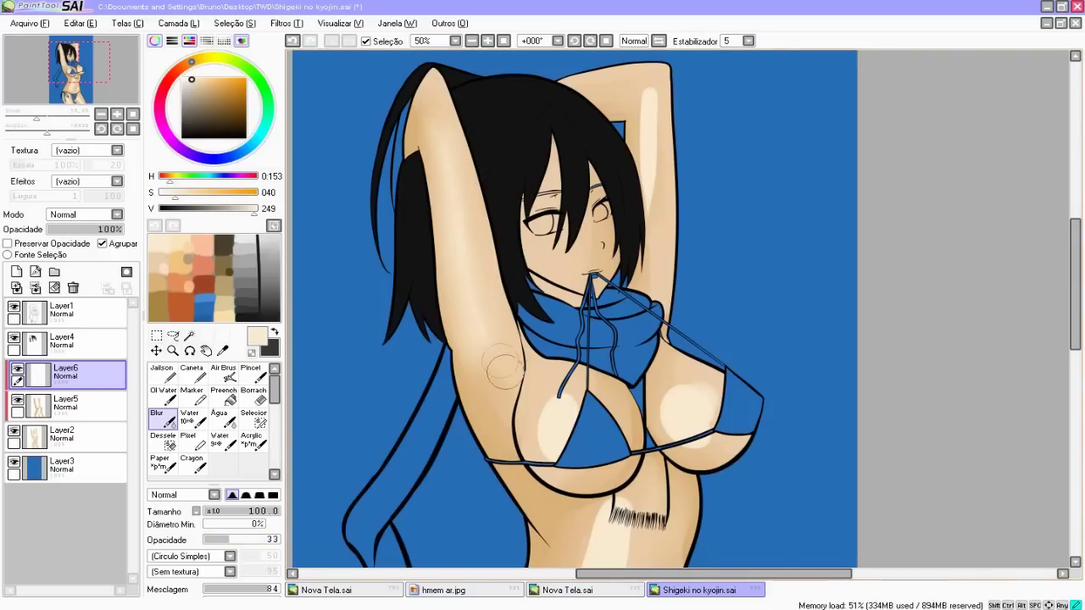
drag(510, 286, 427, 281)
drag(537, 151, 534, 230)
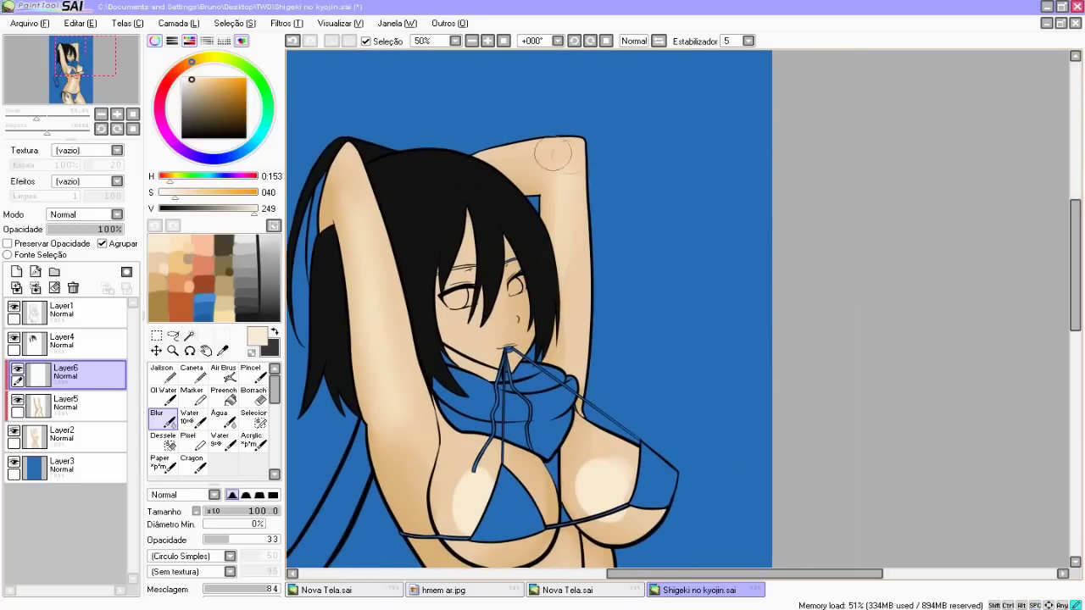
Step: Blend the highlight edges on the chest, belly and thighs with the Blur brush
scroll(527, 156, down, 7)
scroll(528, 157, left, 1)
scroll(509, 294, down, 2)
scroll(554, 244, right, 2)
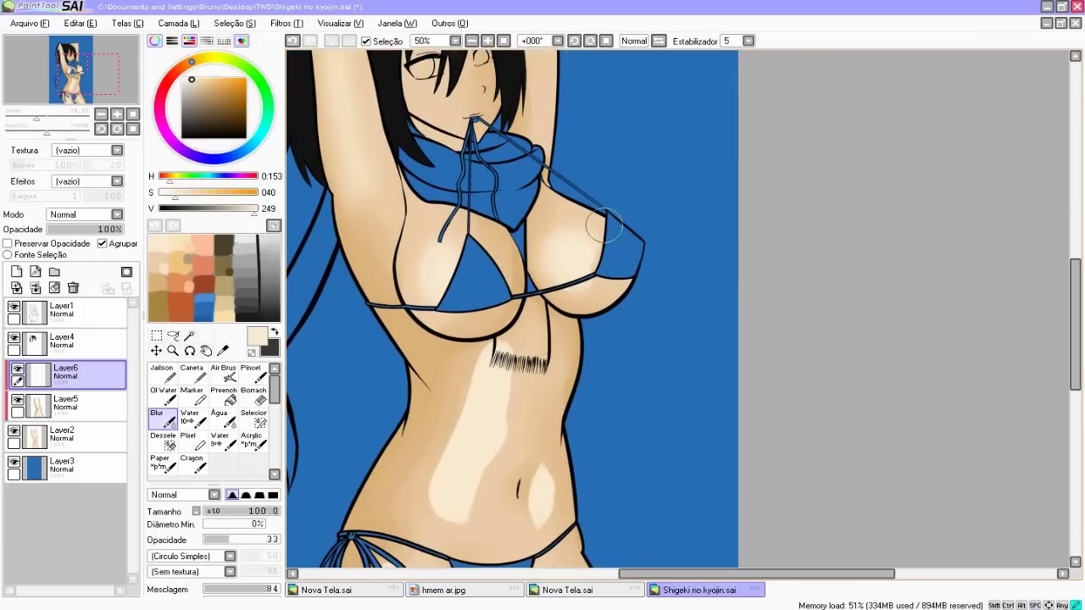
scroll(588, 267, down, 5)
scroll(504, 274, left, 1)
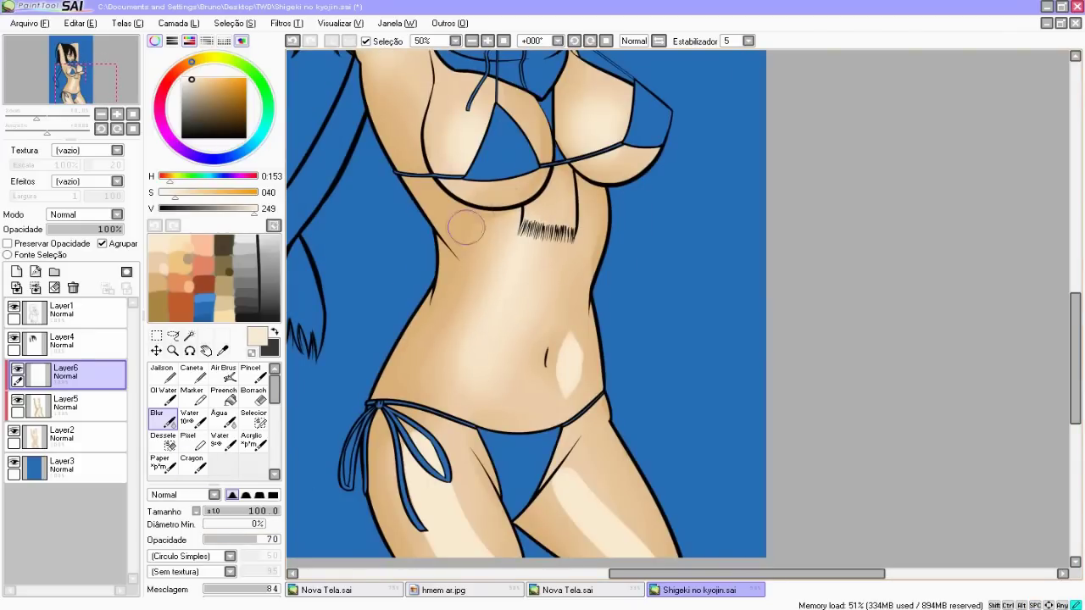
mouse_move(566, 394)
mouse_down()
mouse_move(572, 368)
mouse_move(579, 394)
mouse_up()
drag(585, 414, 548, 310)
mouse_move(411, 385)
mouse_down()
mouse_move(402, 371)
mouse_move(457, 432)
mouse_up()
mouse_move(577, 428)
mouse_down()
mouse_move(552, 417)
mouse_move(545, 359)
mouse_up()
drag(551, 458, 583, 557)
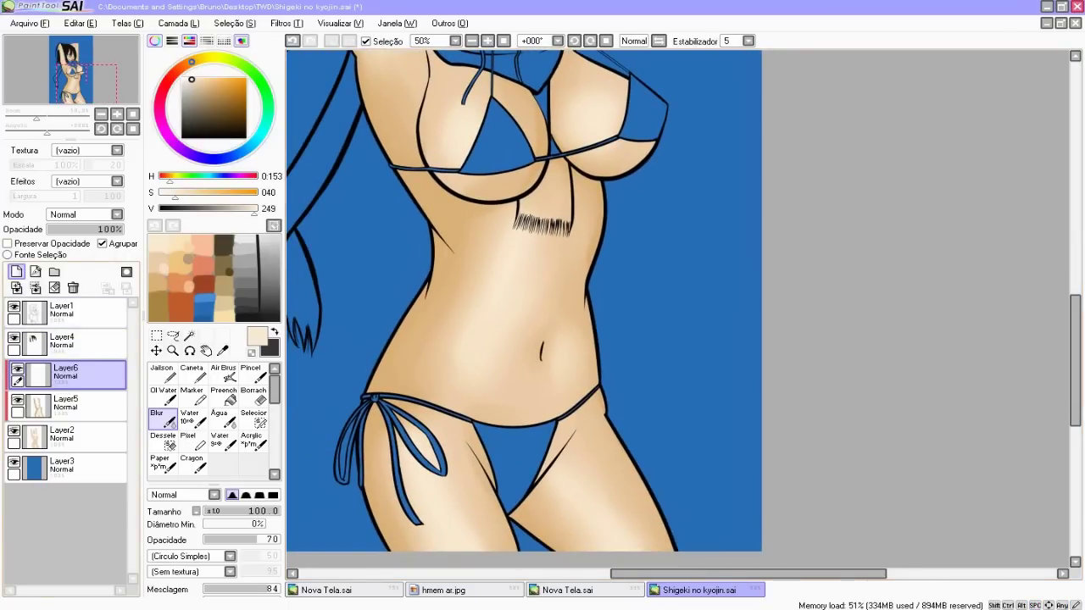
Step: Add a new layer above Layer6 and set its blending mode to Luminosidade
click(16, 271)
scroll(524, 306, up, 4)
scroll(524, 305, left, 1)
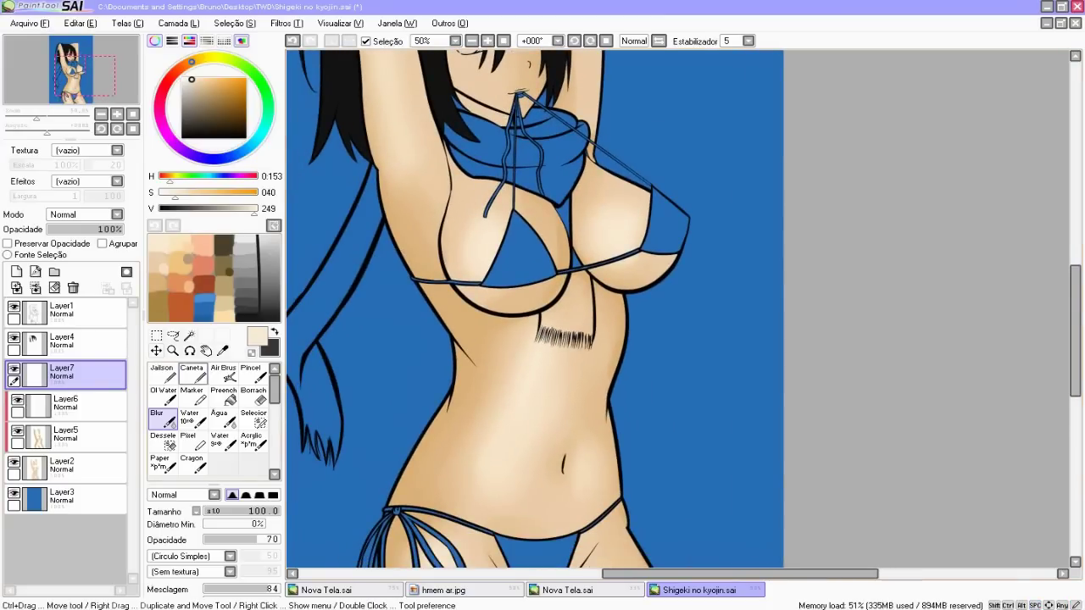
click(254, 373)
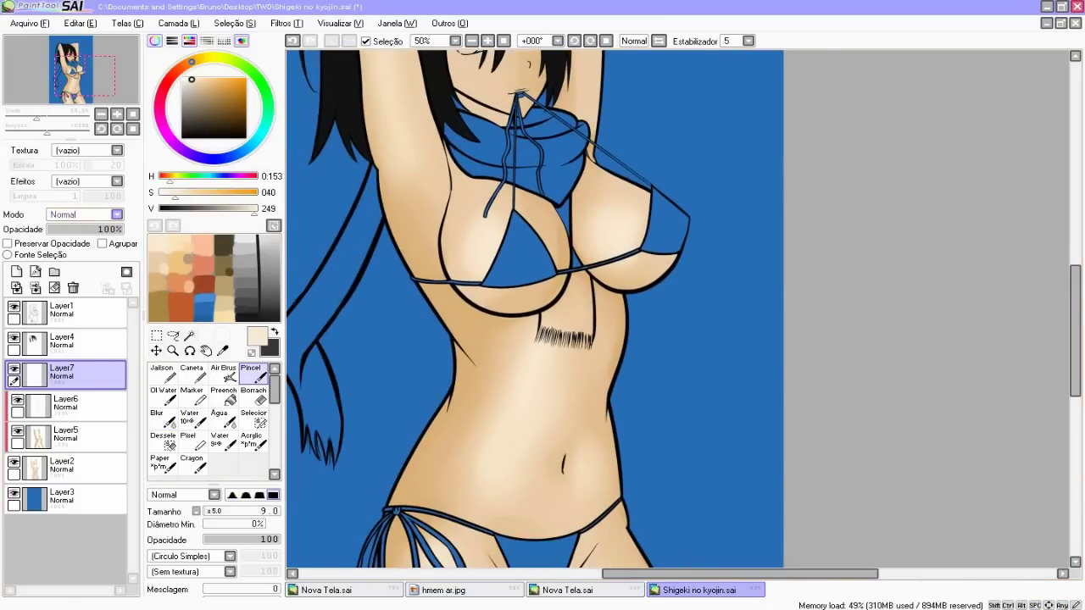
click(85, 215)
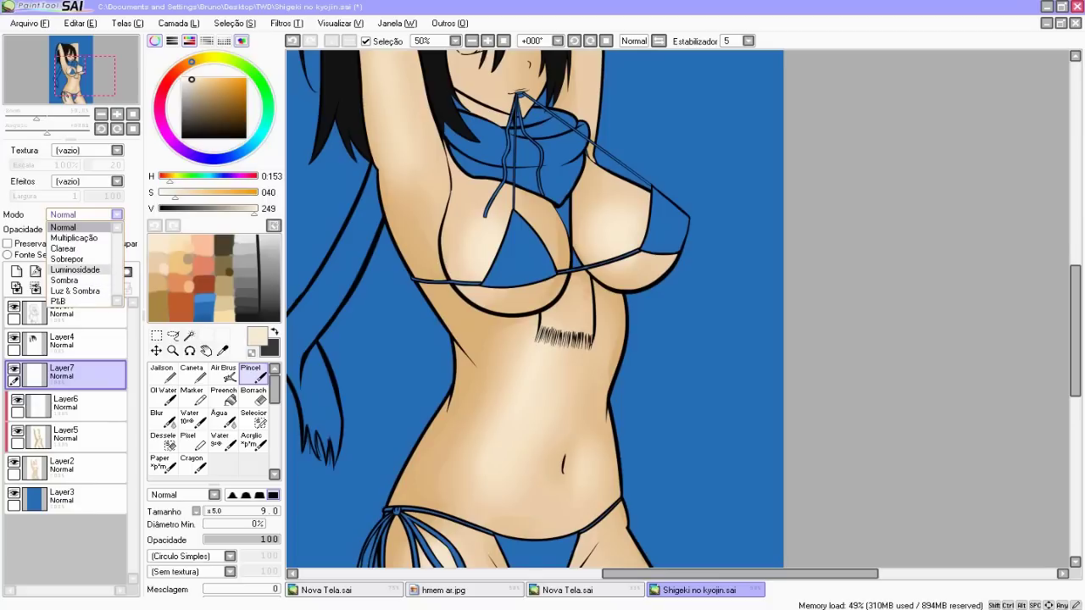
click(75, 270)
Step: Airbrush one cream and one orange (S 255, V 255) test dot on the background beside the figure at size 80
drag(509, 322, 643, 487)
click(223, 374)
drag(338, 399, 321, 354)
click(384, 327)
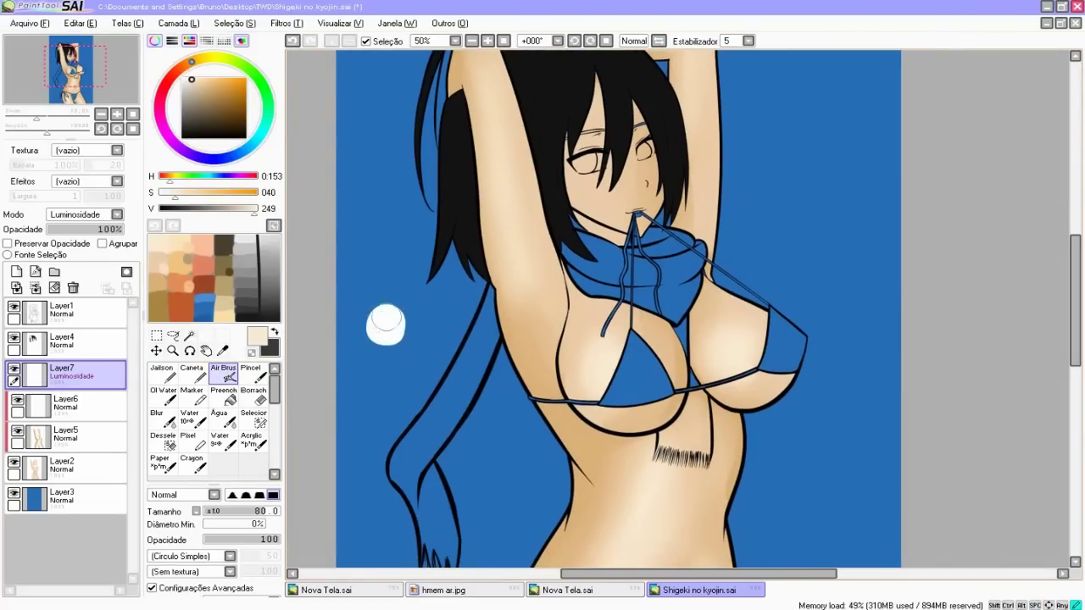
drag(206, 94, 247, 78)
drag(439, 318, 440, 321)
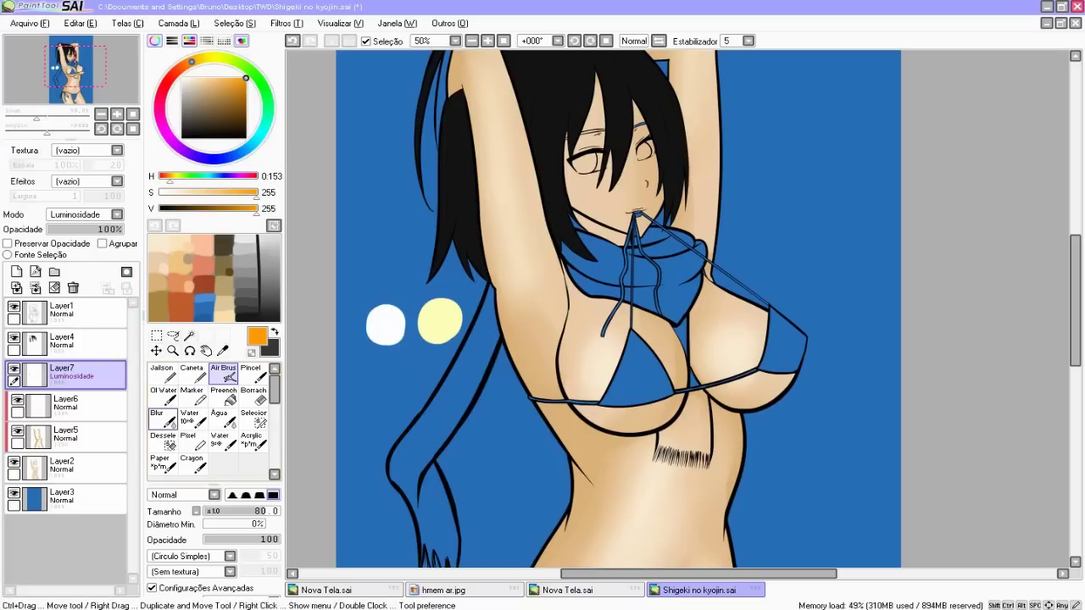
Step: Soften the two Luminosidade test dots into glows with the Blur brush
click(163, 419)
mouse_move(371, 347)
mouse_down()
mouse_move(361, 295)
mouse_move(377, 311)
mouse_move(389, 302)
mouse_move(386, 366)
mouse_move(391, 324)
mouse_move(387, 373)
mouse_up()
mouse_move(382, 411)
mouse_down()
mouse_move(435, 308)
mouse_move(429, 373)
mouse_move(431, 283)
mouse_move(430, 391)
mouse_move(440, 276)
mouse_move(444, 386)
mouse_move(458, 253)
mouse_up()
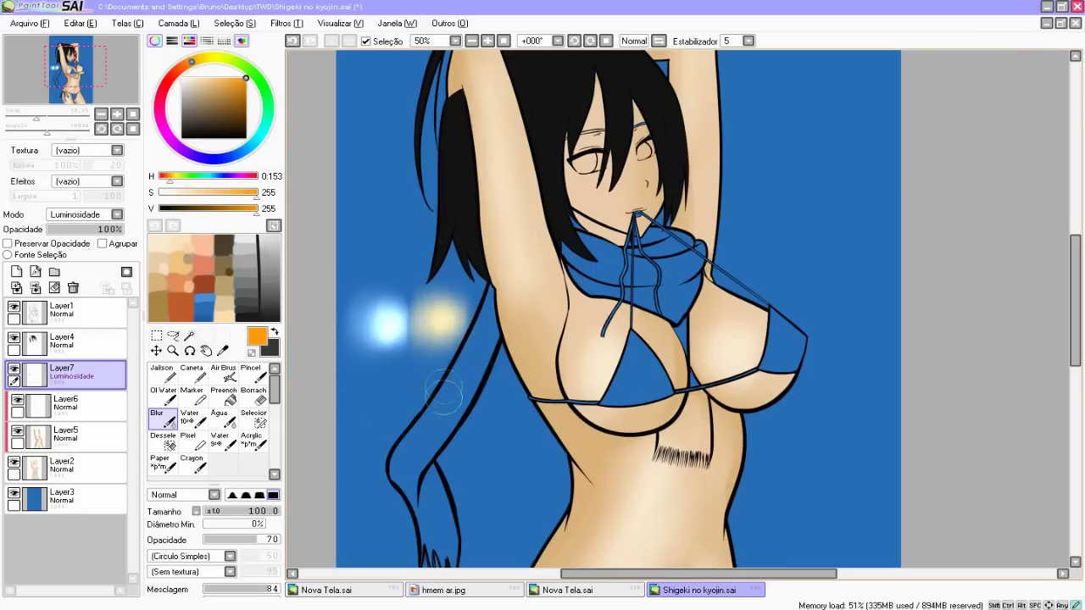
click(157, 350)
drag(402, 340, 412, 407)
drag(474, 364, 475, 240)
Step: Add a Normal-mode layer and paint blurred orange and white comparison dots above the glowing ones
click(16, 271)
click(224, 373)
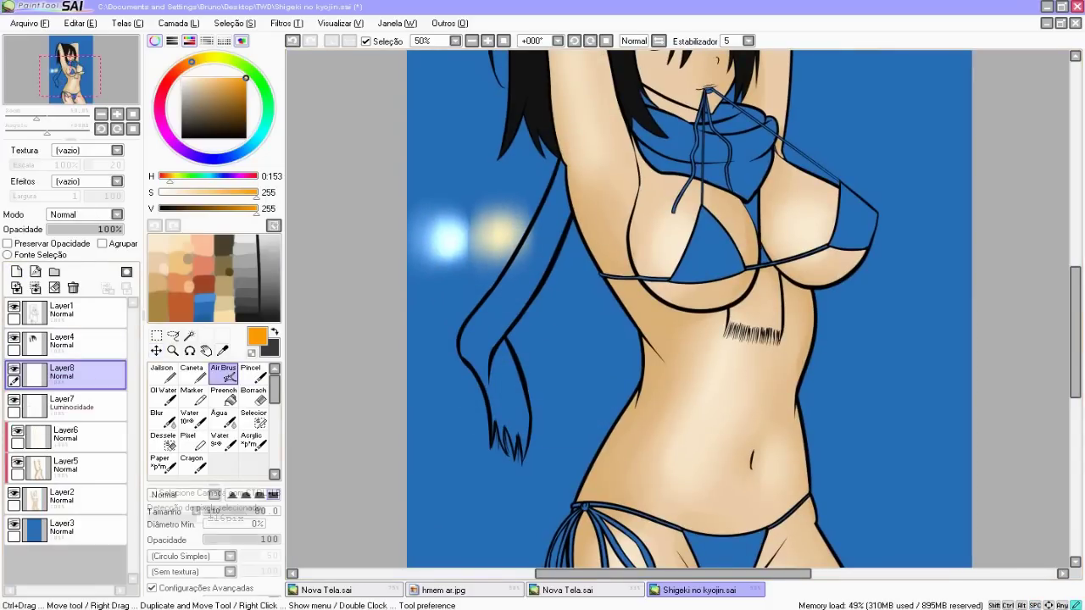
drag(512, 167, 490, 253)
drag(195, 90, 182, 78)
mouse_move(454, 244)
mouse_down()
mouse_move(443, 236)
mouse_move(435, 246)
mouse_move(458, 182)
mouse_move(428, 255)
mouse_move(487, 287)
mouse_move(509, 246)
mouse_move(513, 280)
mouse_move(483, 245)
mouse_move(462, 192)
mouse_up()
click(158, 418)
drag(425, 278, 384, 331)
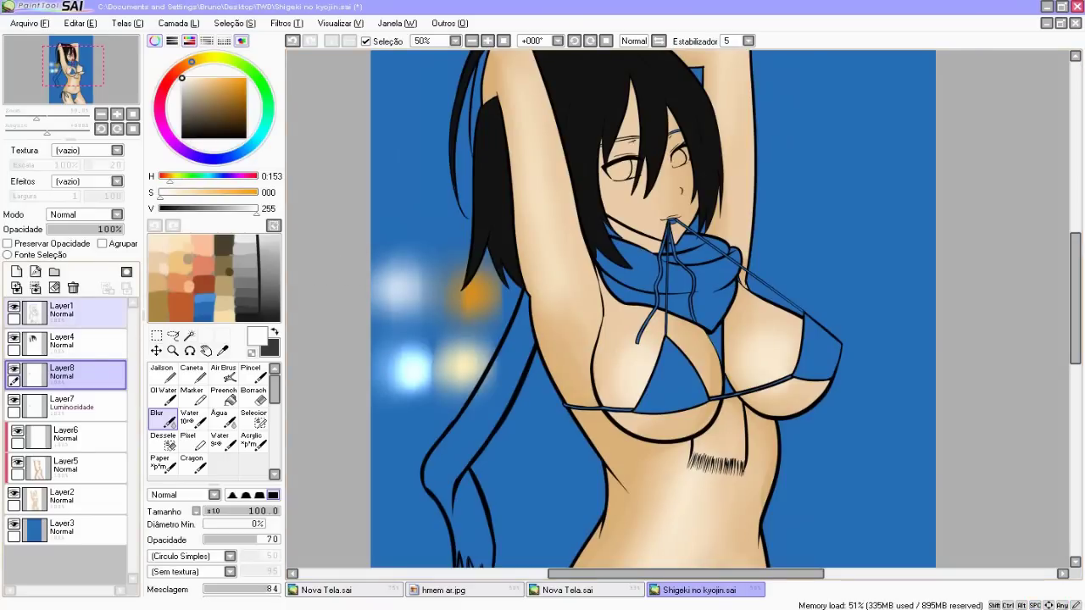
Step: Delete the two test layers, Layer8 and Layer7
click(73, 288)
click(73, 289)
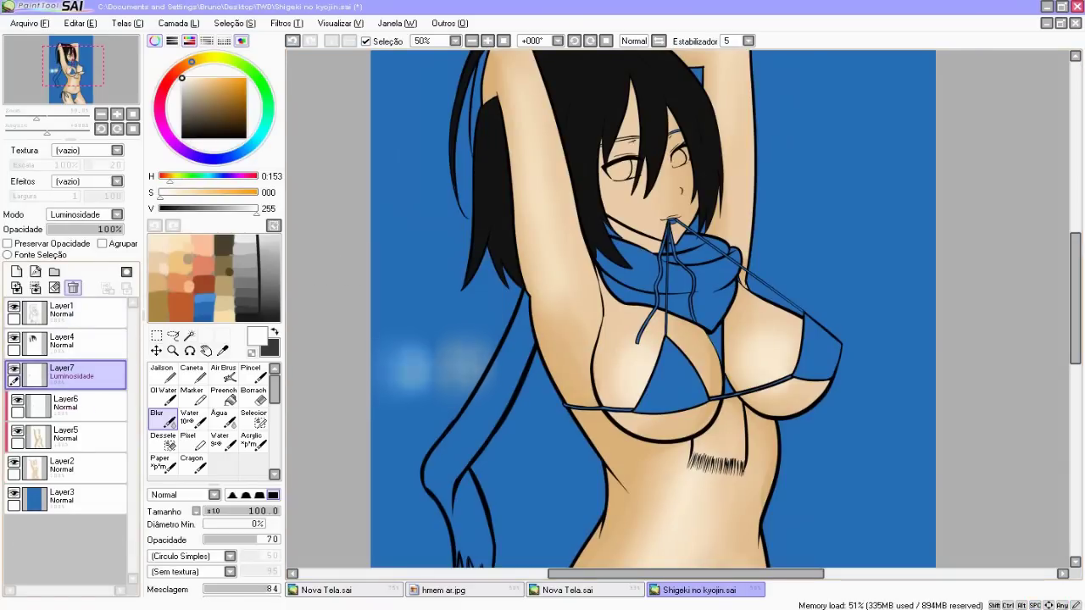
drag(594, 382, 469, 214)
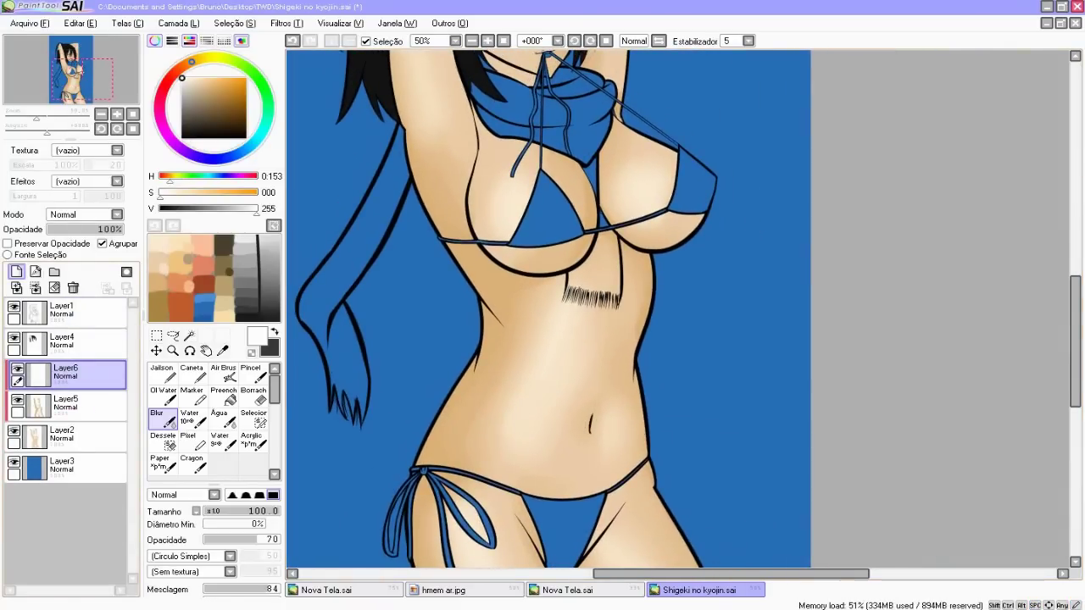
Step: Add a clipped layer above Layer6 in Luminosidade mode and choose the Air Brush with pale cream (S 40, V 249)
click(16, 271)
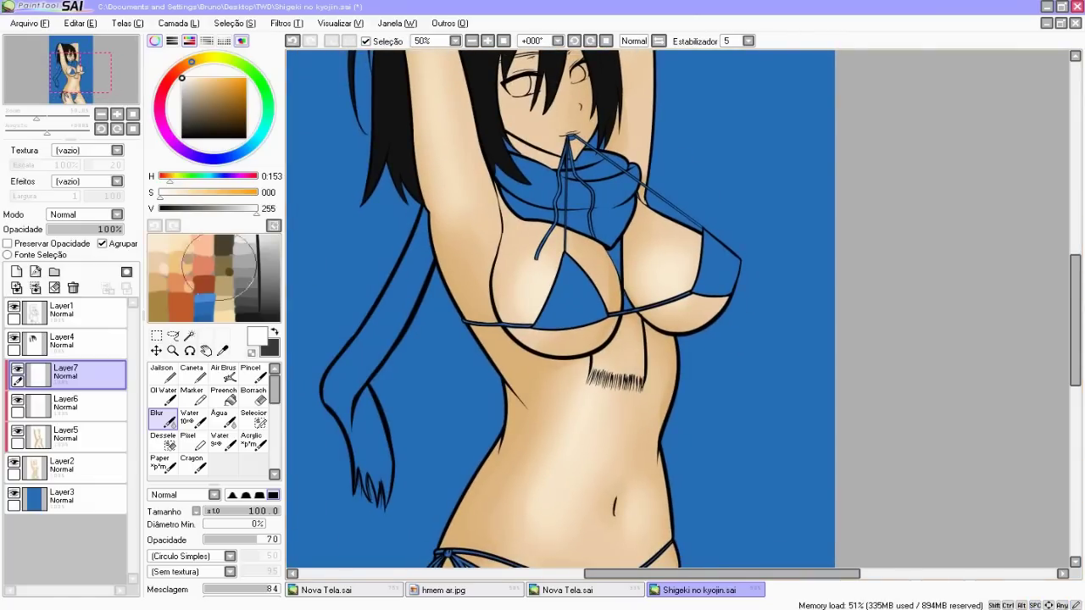
right_click(159, 247)
click(223, 373)
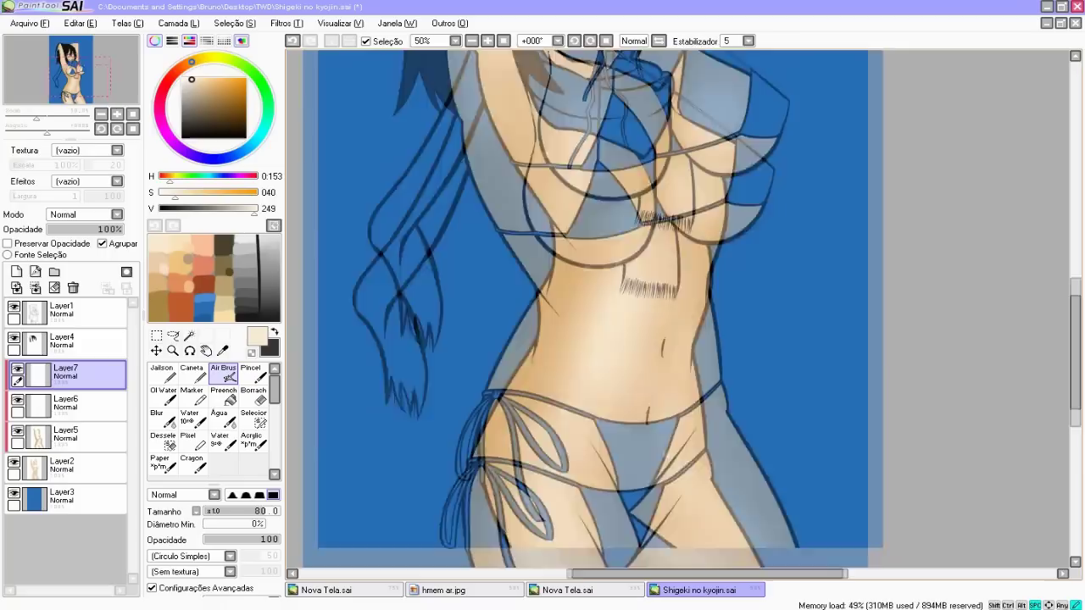
click(116, 214)
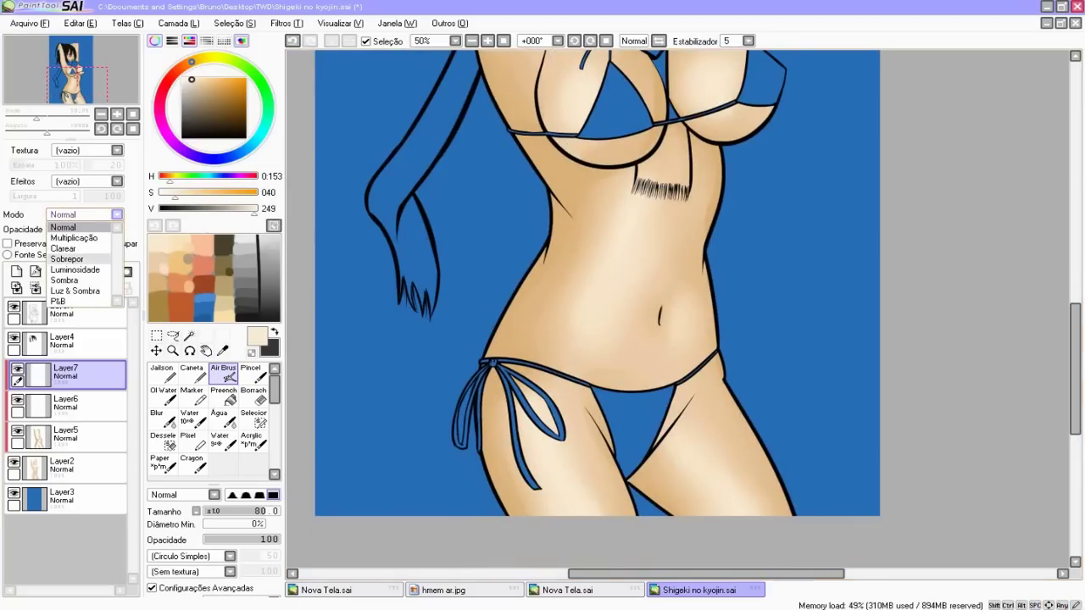
click(75, 269)
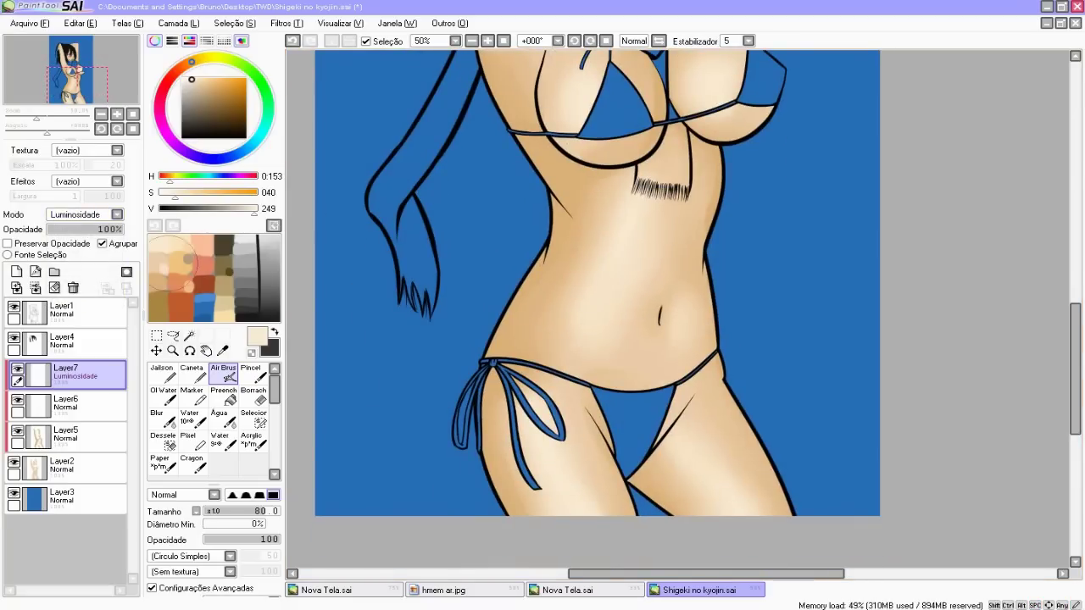
Step: Airbrush bright highlight strokes down the belly and along both thighs on Layer7 at size 80
mouse_move(624, 218)
mouse_down()
mouse_move(576, 316)
mouse_move(625, 215)
mouse_move(560, 321)
mouse_move(570, 287)
mouse_move(583, 333)
mouse_up()
mouse_move(535, 398)
mouse_down()
mouse_move(551, 474)
mouse_move(606, 513)
mouse_up()
mouse_move(714, 492)
mouse_down()
mouse_move(679, 428)
mouse_move(720, 492)
mouse_up()
Step: Soften the bright highlights on the belly and thighs with the Blur brush at size 100, opacity 70
click(159, 418)
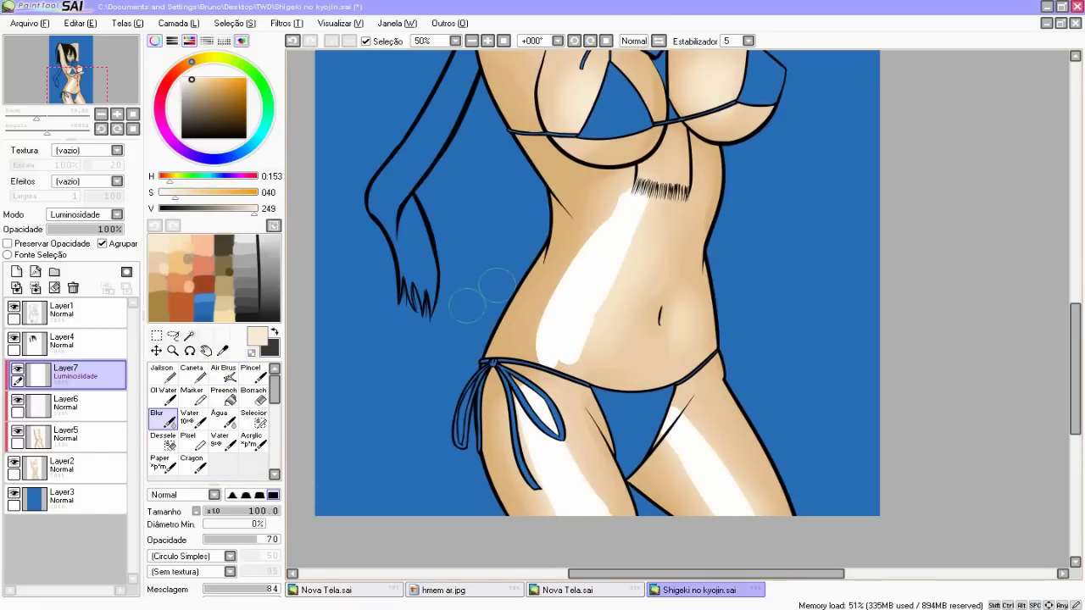
mouse_move(568, 203)
mouse_down()
mouse_move(524, 338)
mouse_move(564, 365)
mouse_move(646, 200)
mouse_move(616, 305)
mouse_move(619, 356)
mouse_up()
drag(591, 238, 554, 273)
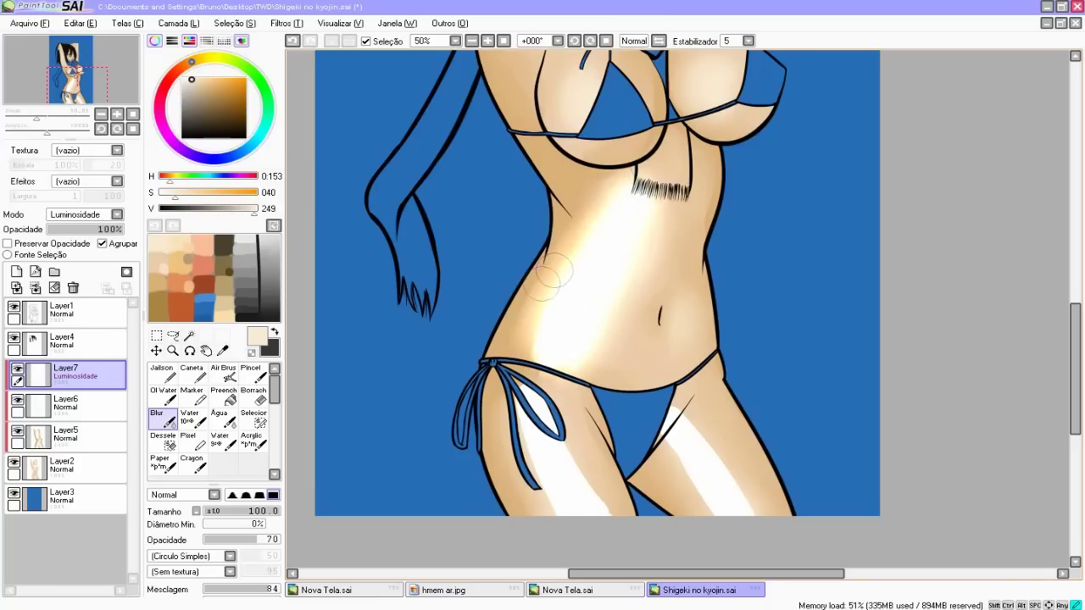
mouse_move(516, 328)
mouse_down()
mouse_move(518, 229)
mouse_move(566, 438)
mouse_up()
drag(530, 300, 603, 453)
mouse_move(560, 308)
mouse_down()
mouse_move(578, 365)
mouse_move(633, 441)
mouse_move(668, 450)
mouse_up()
mouse_move(670, 343)
mouse_down()
mouse_move(702, 386)
mouse_move(678, 375)
mouse_move(775, 432)
mouse_move(762, 391)
mouse_up()
drag(535, 260, 529, 366)
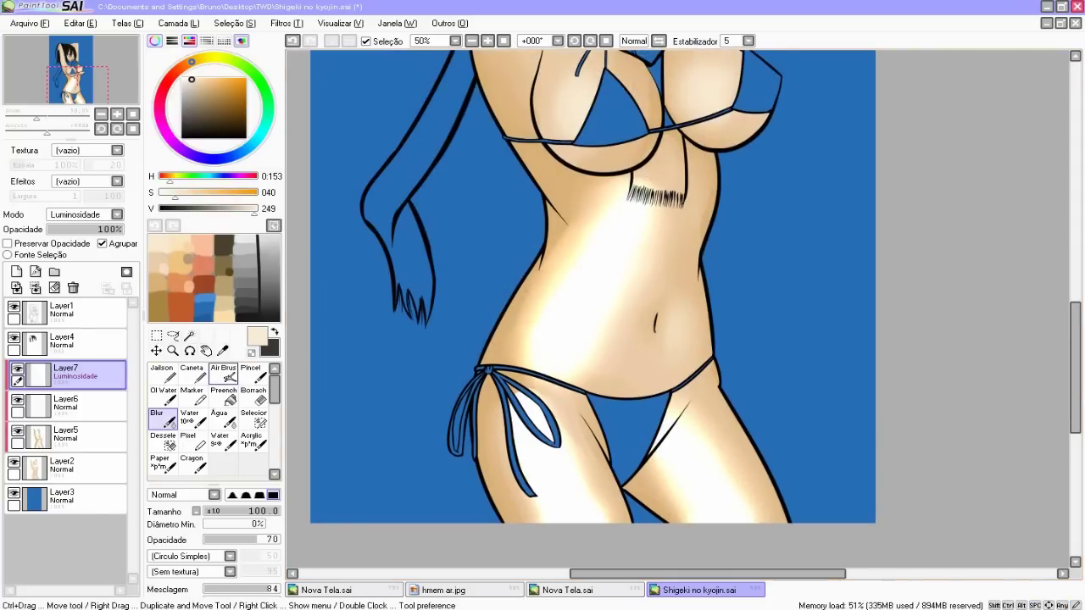
Step: Add a blurred highlight beside the navel and lower Layer7's opacity to 27%
click(223, 373)
mouse_move(676, 310)
mouse_down()
mouse_move(679, 373)
mouse_move(669, 306)
mouse_move(650, 386)
mouse_move(670, 302)
mouse_move(688, 338)
mouse_move(680, 270)
mouse_move(684, 366)
mouse_up()
click(158, 418)
drag(680, 247, 650, 370)
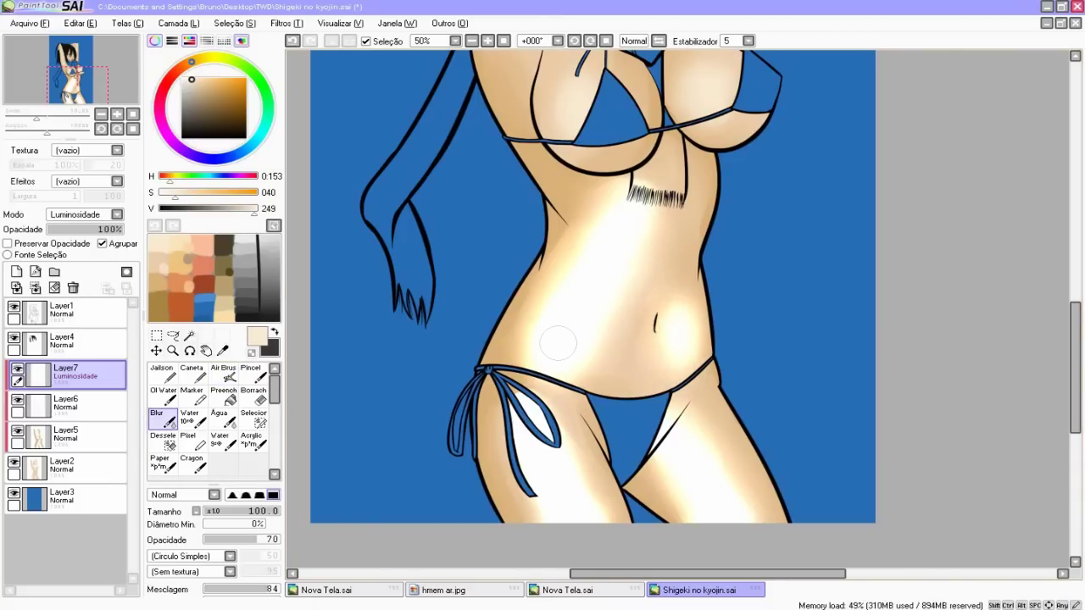
drag(120, 229, 68, 229)
drag(593, 297, 539, 291)
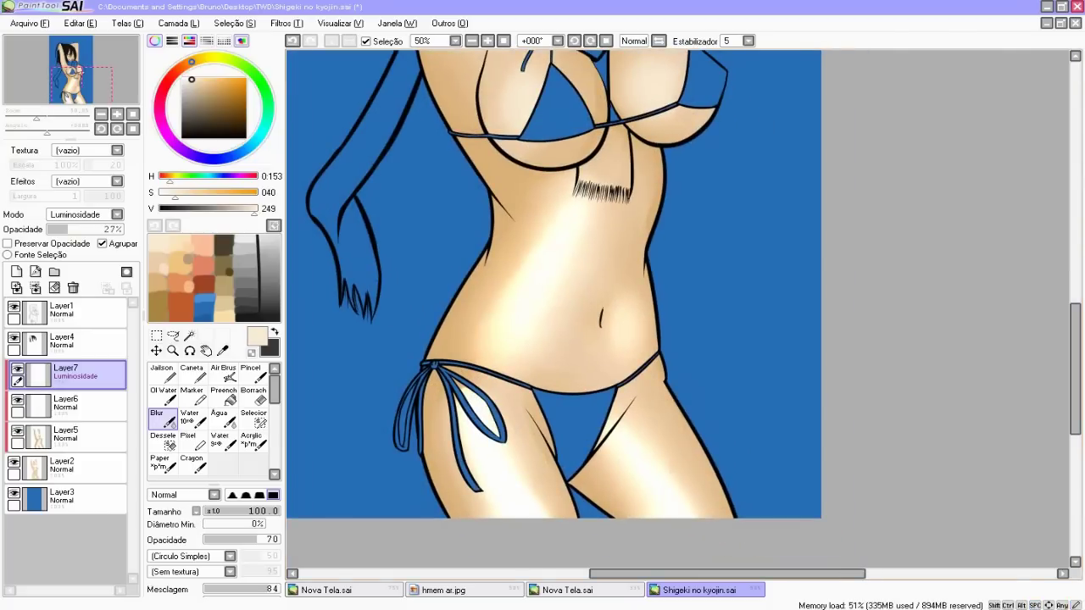
Step: Try the Sombra blending mode on Layer7 and return it to Luminosidade
click(102, 215)
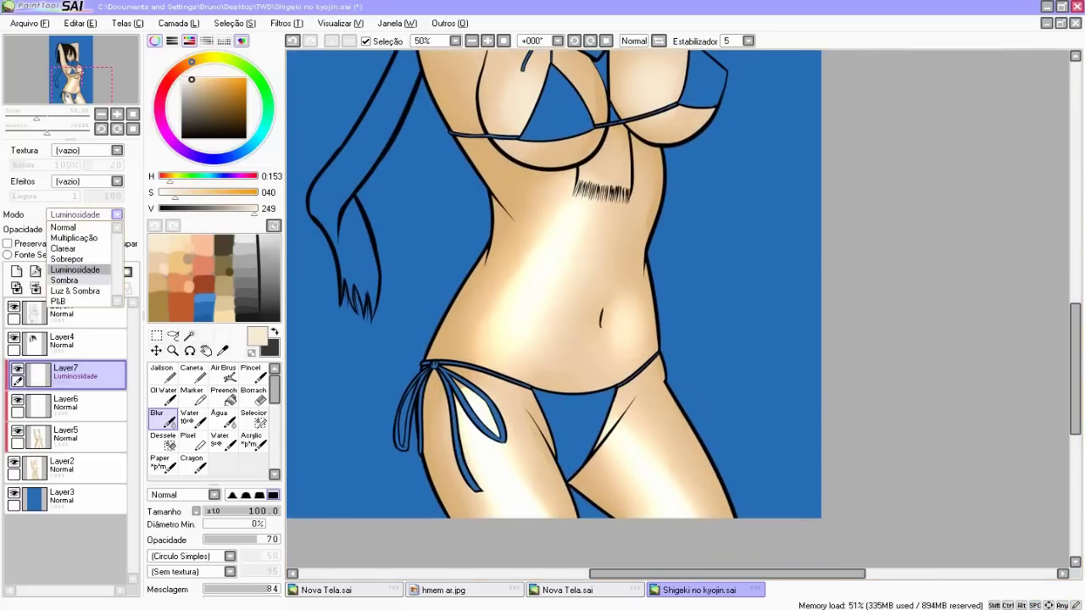
click(65, 279)
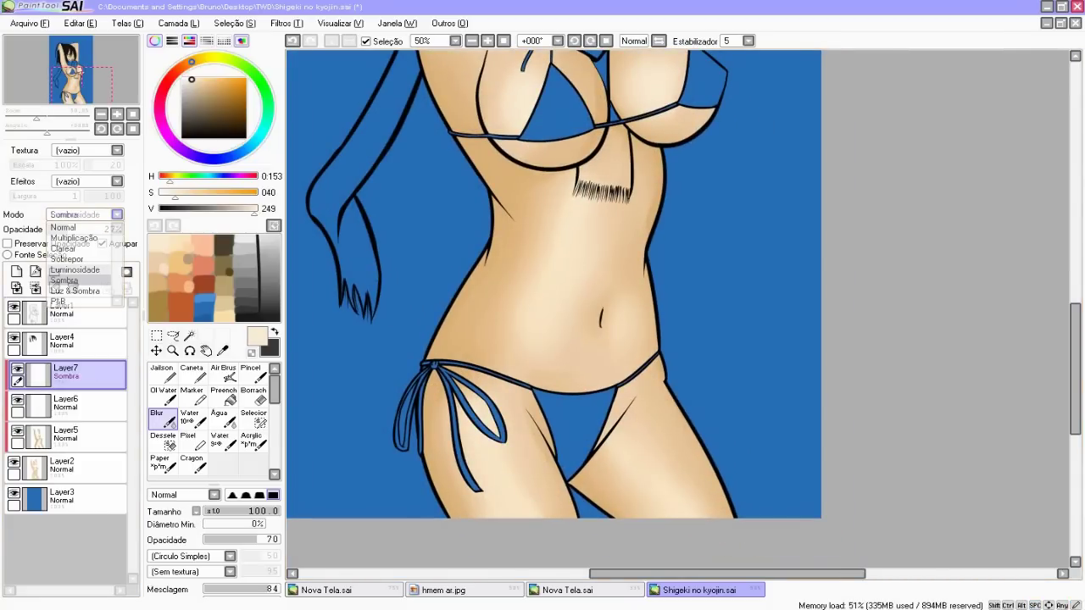
click(74, 270)
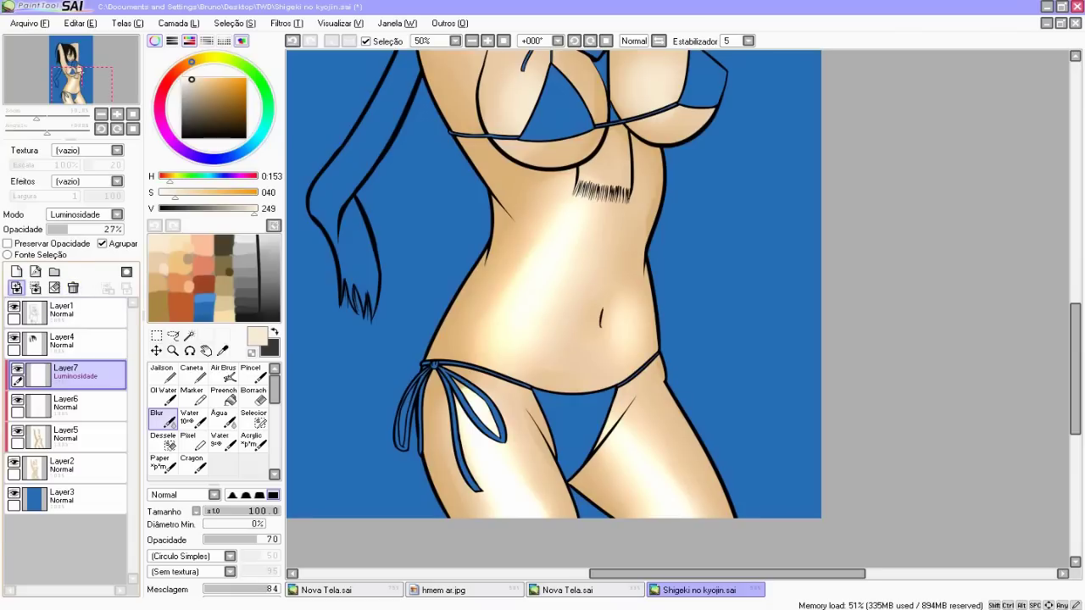
Step: Add a clipped layer above Layer7 in Sombra mode and sample the tan skin shadow colour below the chest
click(16, 272)
click(85, 215)
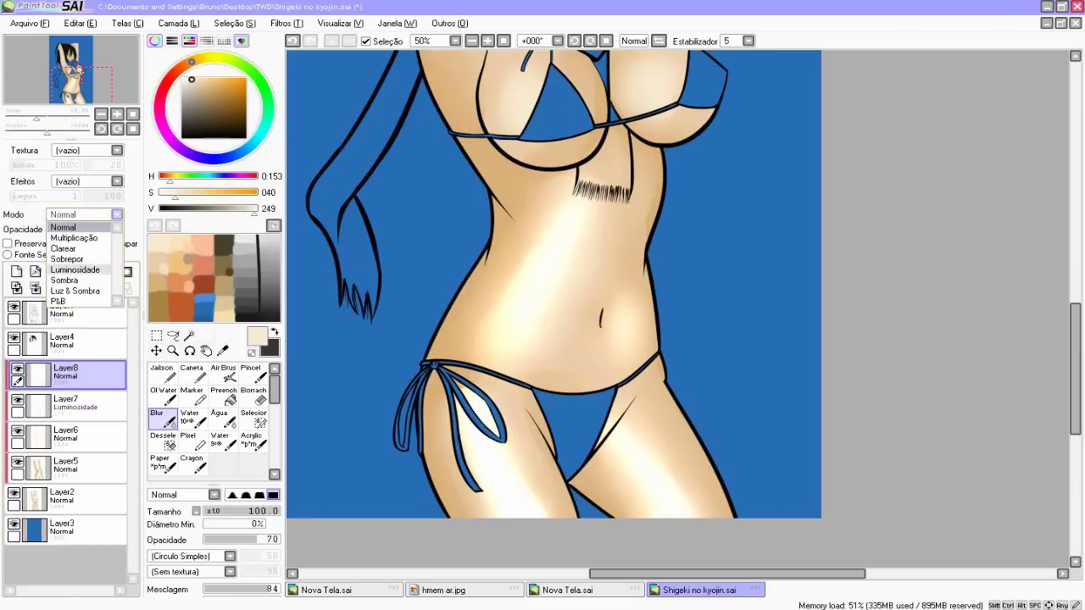
click(72, 276)
right_click(509, 187)
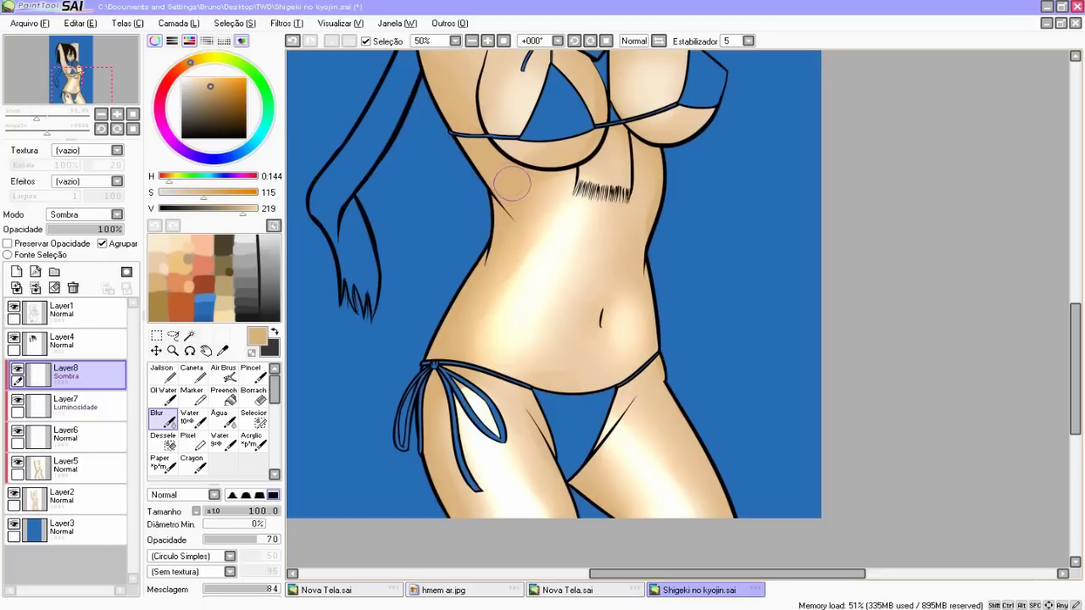
Step: Airbrush dark shadows along the side of the waist and the edges of both thighs on Layer8 at size 80
click(223, 374)
mouse_move(509, 231)
mouse_down()
mouse_move(485, 180)
mouse_move(455, 302)
mouse_move(437, 221)
mouse_move(405, 185)
mouse_move(350, 63)
mouse_up()
mouse_move(356, 399)
mouse_down()
mouse_move(348, 338)
mouse_move(383, 471)
mouse_up()
mouse_move(497, 455)
mouse_down()
mouse_move(463, 335)
mouse_move(555, 391)
mouse_up()
drag(650, 449, 616, 365)
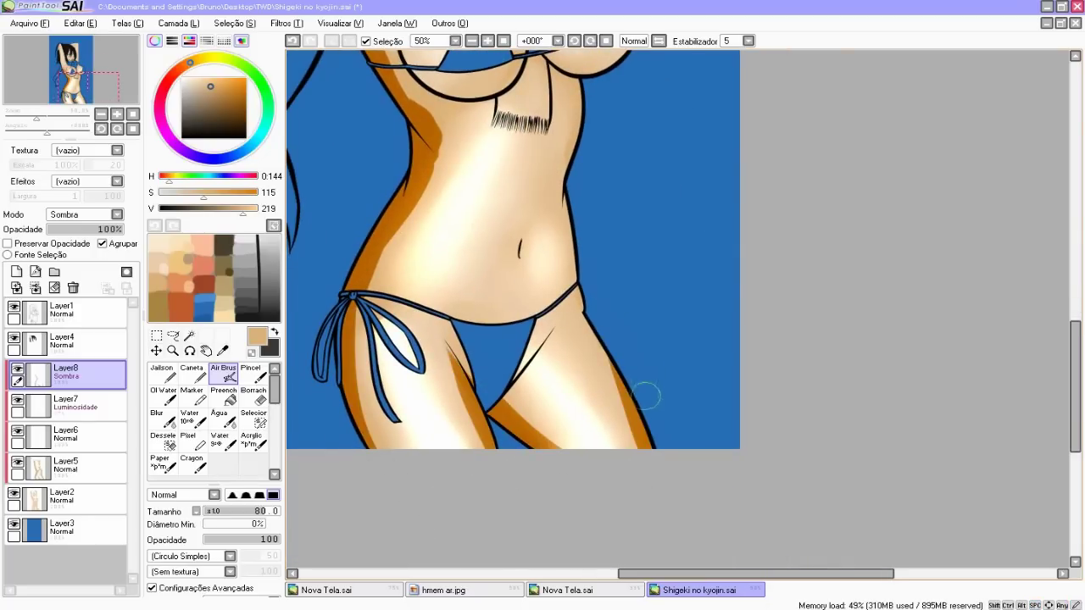
Step: Blend the dark Layer8 shadows along the waist and both thighs with the Blur tool at size 100
click(157, 417)
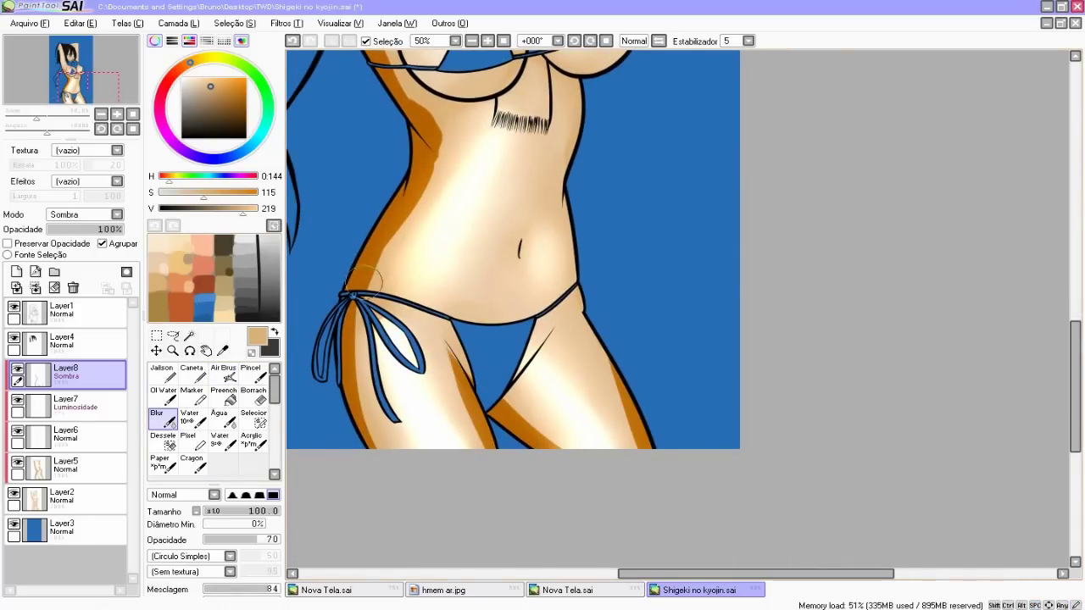
mouse_move(366, 331)
mouse_down()
mouse_move(366, 391)
mouse_move(412, 465)
mouse_up()
drag(366, 419, 464, 151)
drag(450, 151, 451, 129)
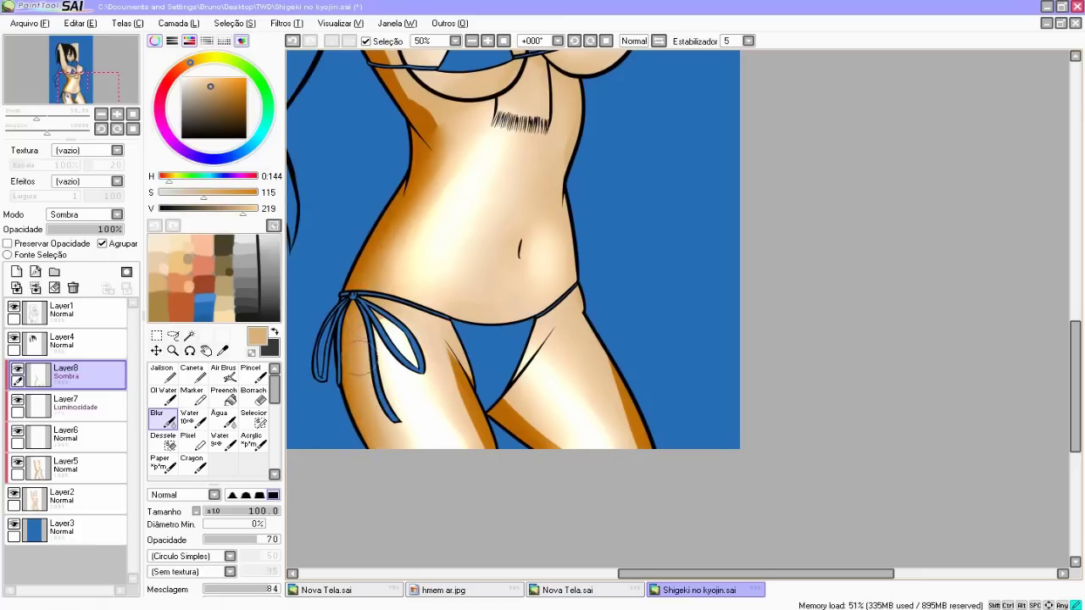
mouse_move(431, 341)
mouse_down()
mouse_move(474, 444)
mouse_move(501, 420)
mouse_move(542, 429)
mouse_move(569, 453)
mouse_move(612, 352)
mouse_up()
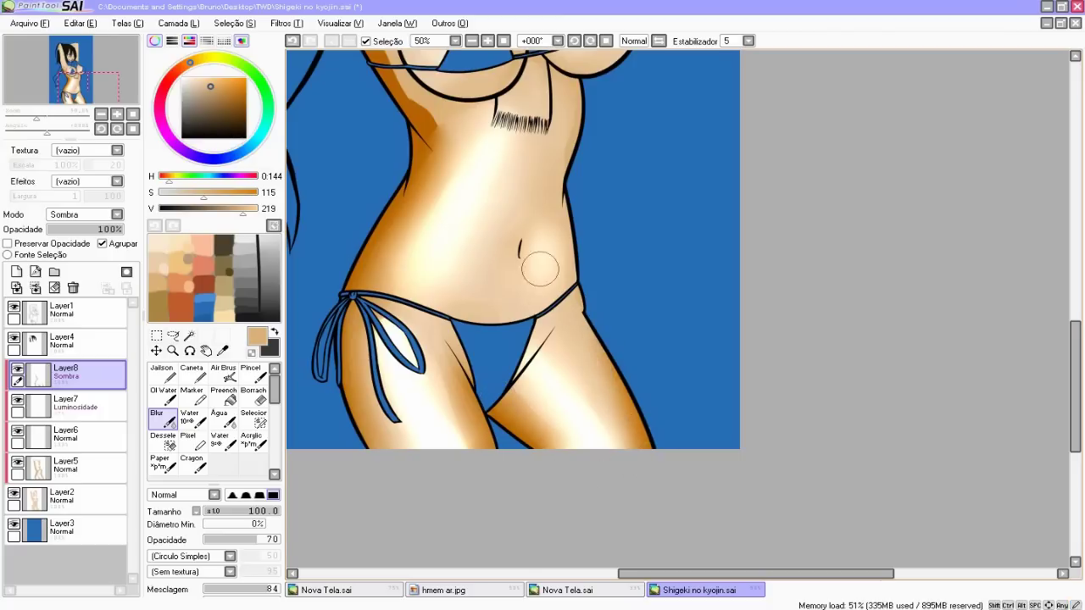
drag(546, 280, 589, 471)
mouse_move(482, 340)
mouse_down()
mouse_move(427, 250)
mouse_move(486, 335)
mouse_move(393, 147)
mouse_up()
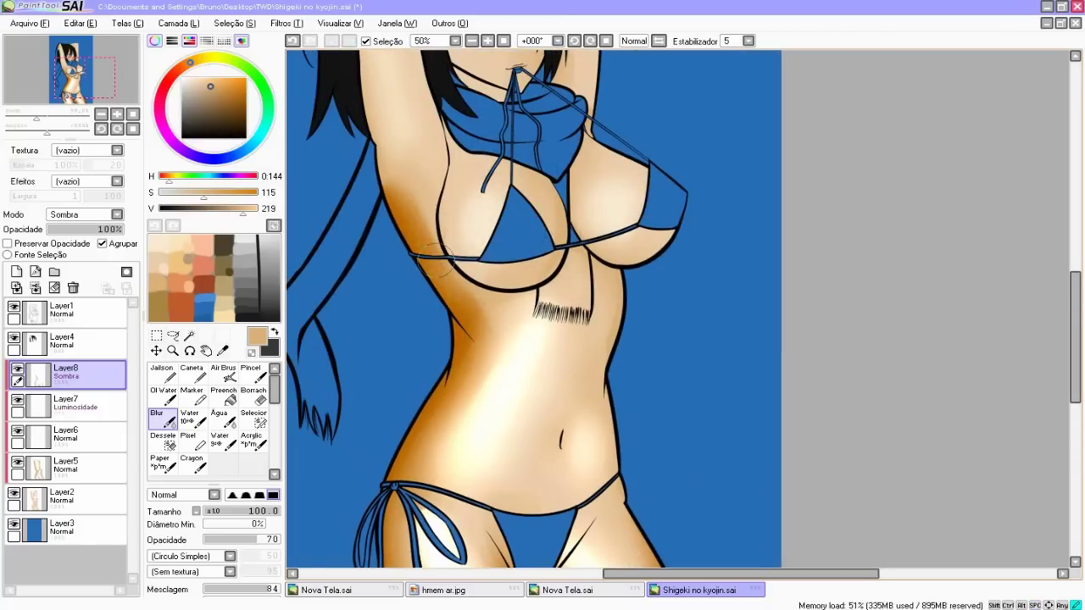
Step: Blur the shadow below the armpit beside the chest and lower Layer8's opacity to 92%
mouse_move(524, 333)
mouse_down()
mouse_move(489, 201)
mouse_move(524, 308)
mouse_move(531, 289)
mouse_up()
mouse_move(117, 229)
mouse_down()
mouse_move(46, 230)
mouse_move(114, 229)
mouse_up()
drag(381, 164, 375, 226)
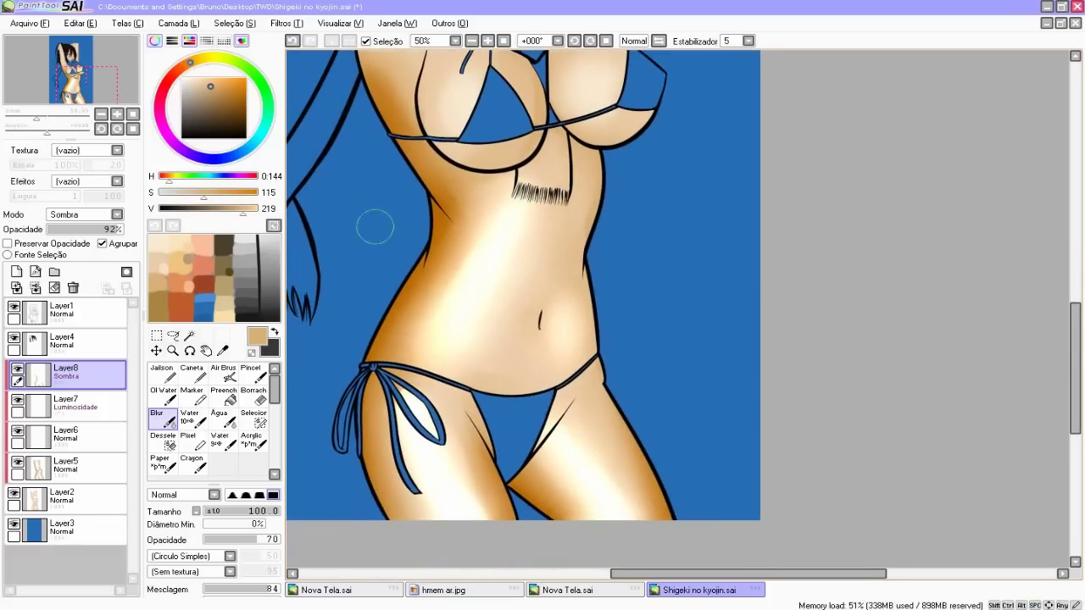
Step: Shift Layer8's hue and reduce its saturation with the Matiz e Saturação filter to turn the orange shadows purplish brown
scroll(375, 227, down, 2)
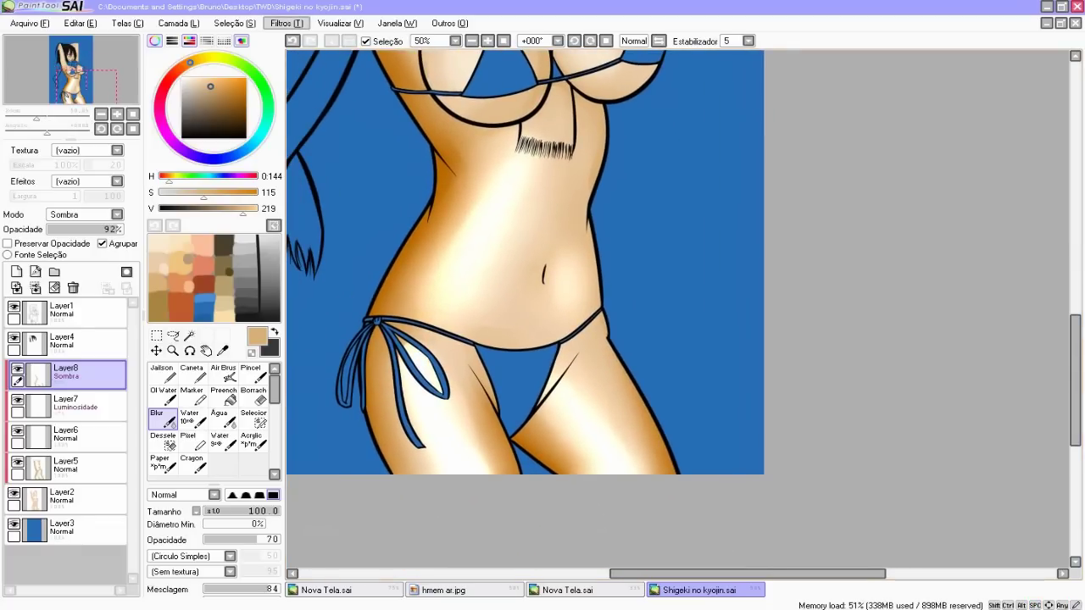
click(286, 23)
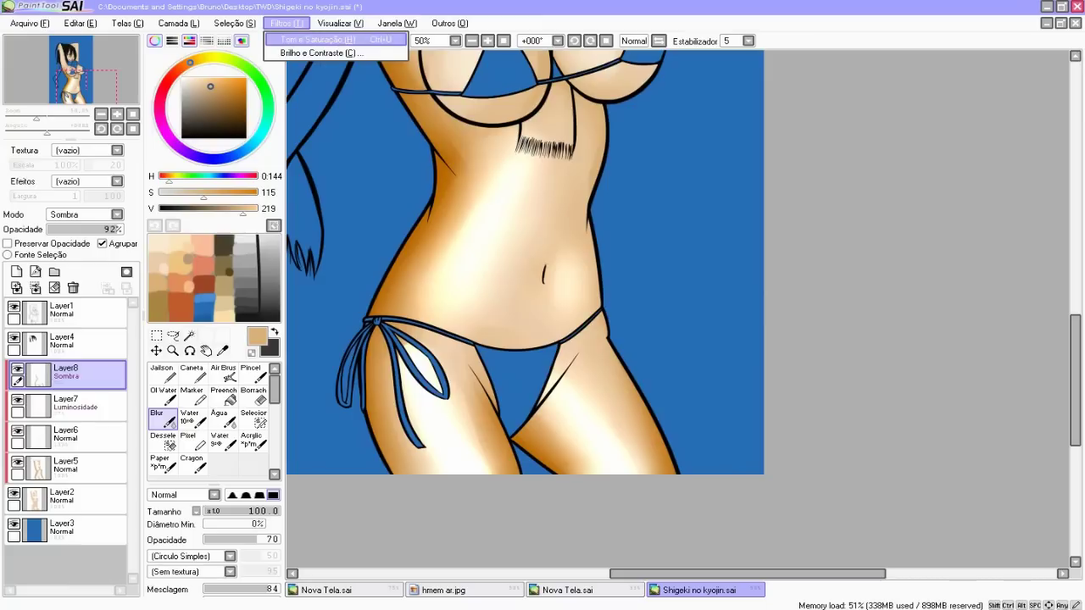
click(318, 40)
mouse_move(424, 343)
mouse_down()
mouse_move(764, 259)
mouse_move(812, 165)
mouse_move(874, 195)
mouse_move(780, 195)
mouse_up()
drag(704, 195, 736, 195)
mouse_move(826, 217)
mouse_down()
mouse_move(785, 216)
mouse_move(826, 237)
mouse_up()
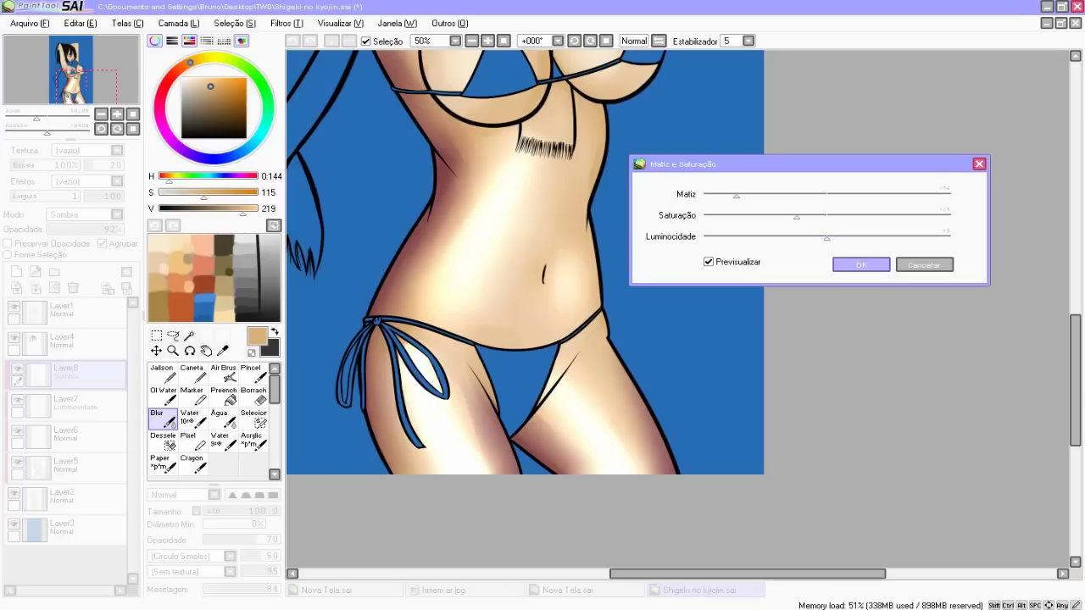
click(861, 264)
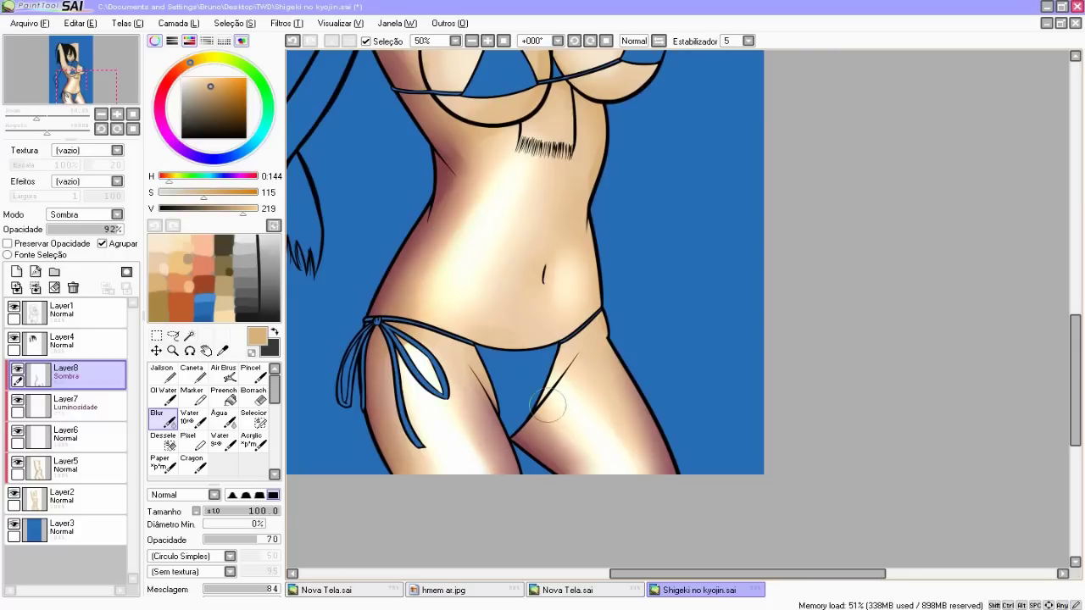
Step: Examine the recoloured skin shadows up close and across the whole figure
scroll(596, 366, up, 5)
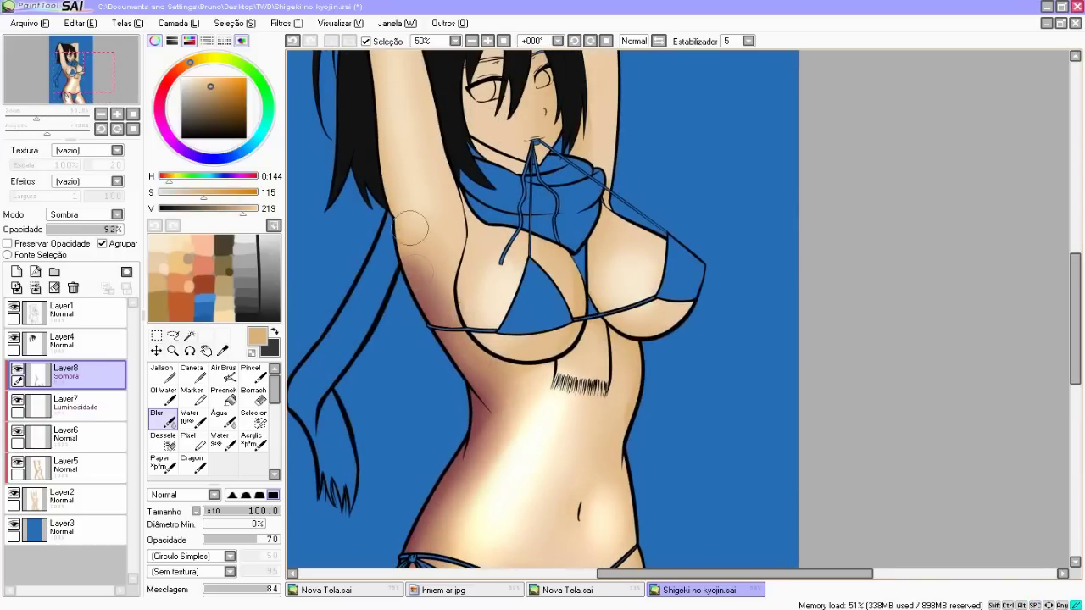
scroll(508, 436, down, 5)
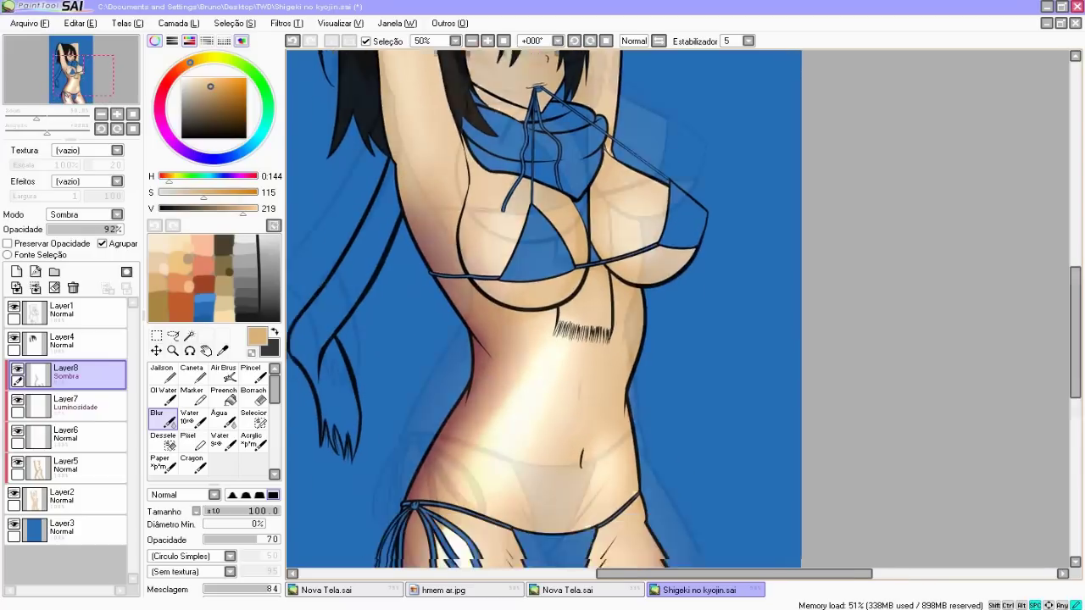
scroll(508, 437, up, 3)
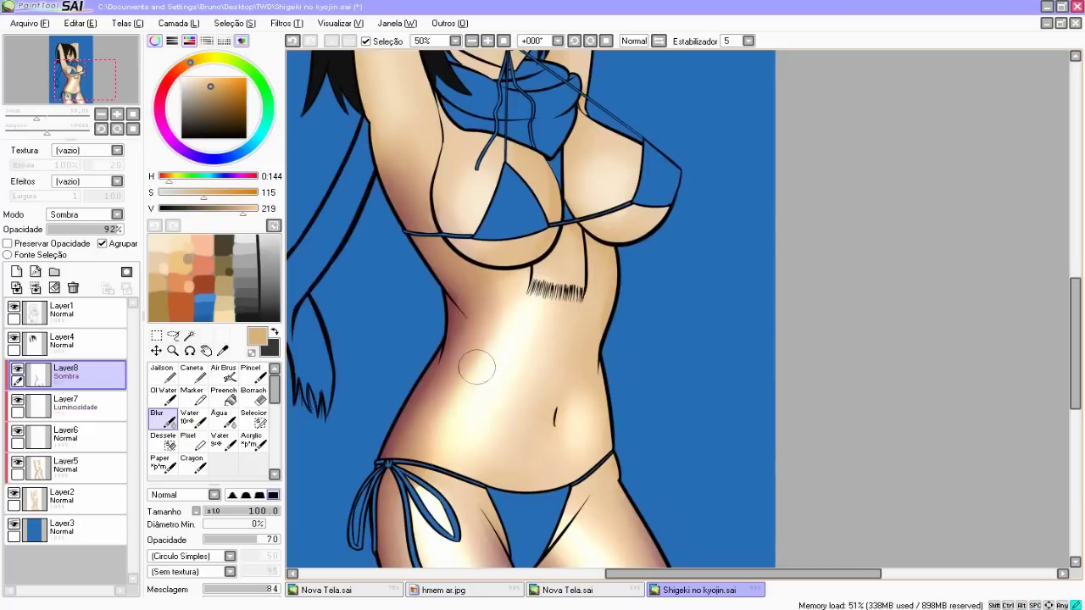
scroll(406, 494, up, 4)
drag(509, 475, 584, 132)
click(471, 41)
click(471, 40)
scroll(455, 100, up, 3)
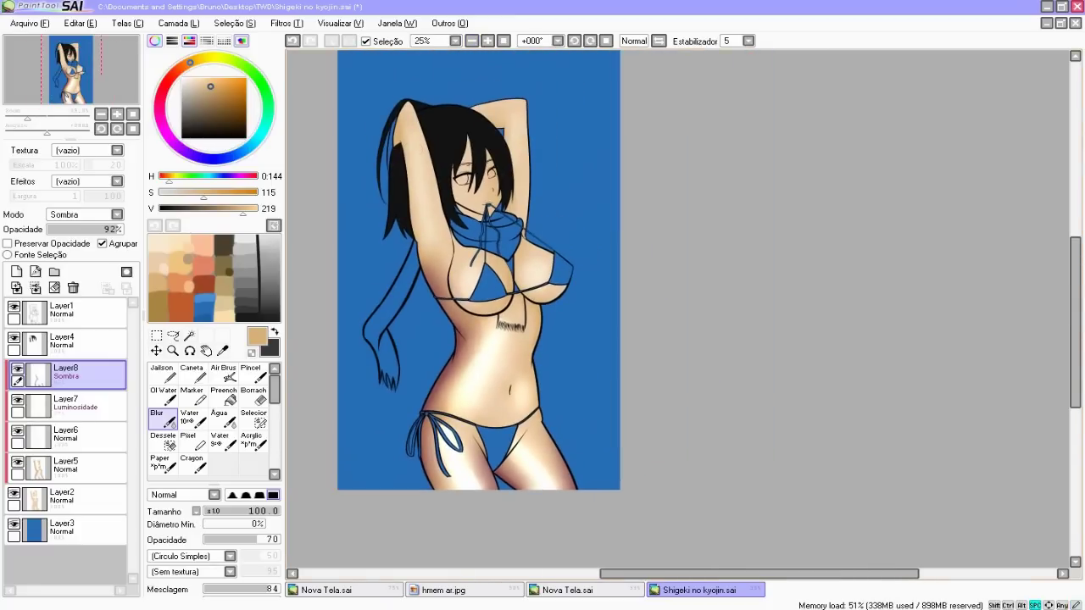
drag(394, 235, 586, 412)
drag(514, 402, 527, 287)
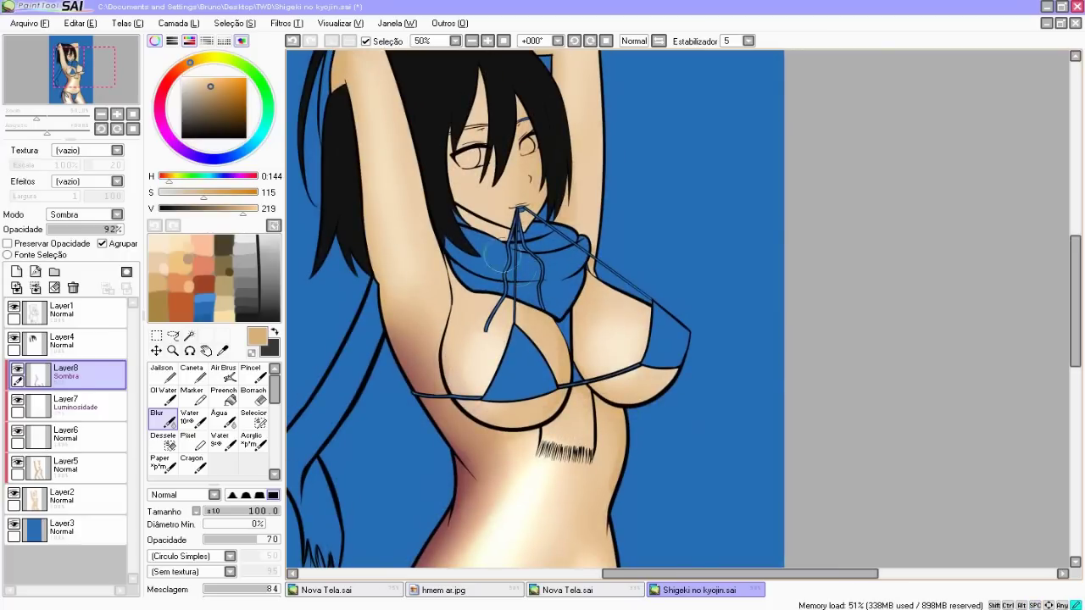
Step: Try airbrushing a tan shadow along the outer edge of the raised arm on Layer8 at size 80
click(223, 373)
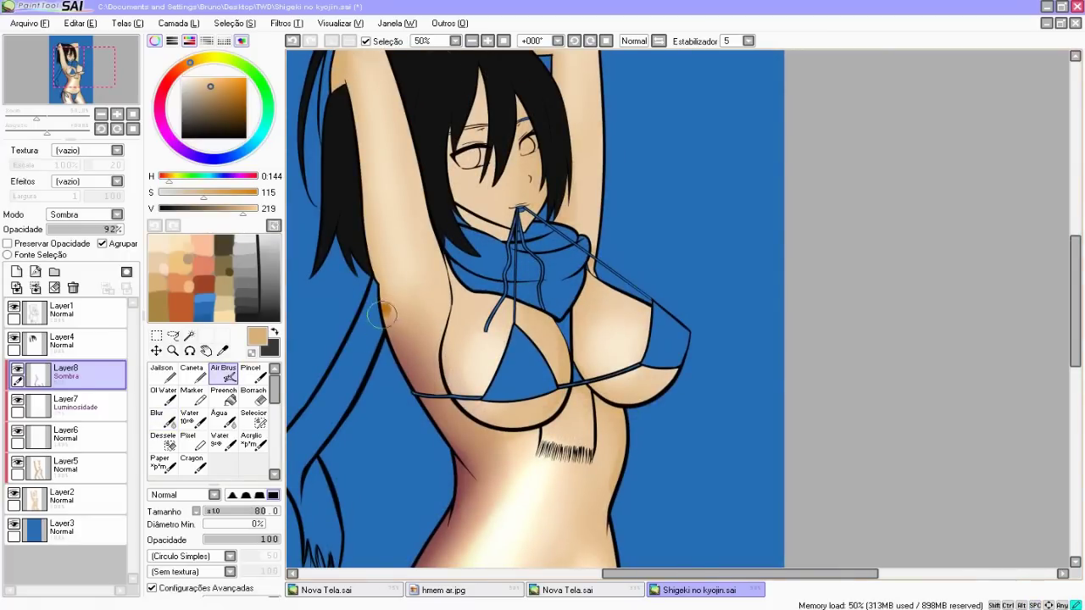
drag(386, 341, 403, 161)
drag(502, 171, 453, 382)
drag(401, 106, 402, 248)
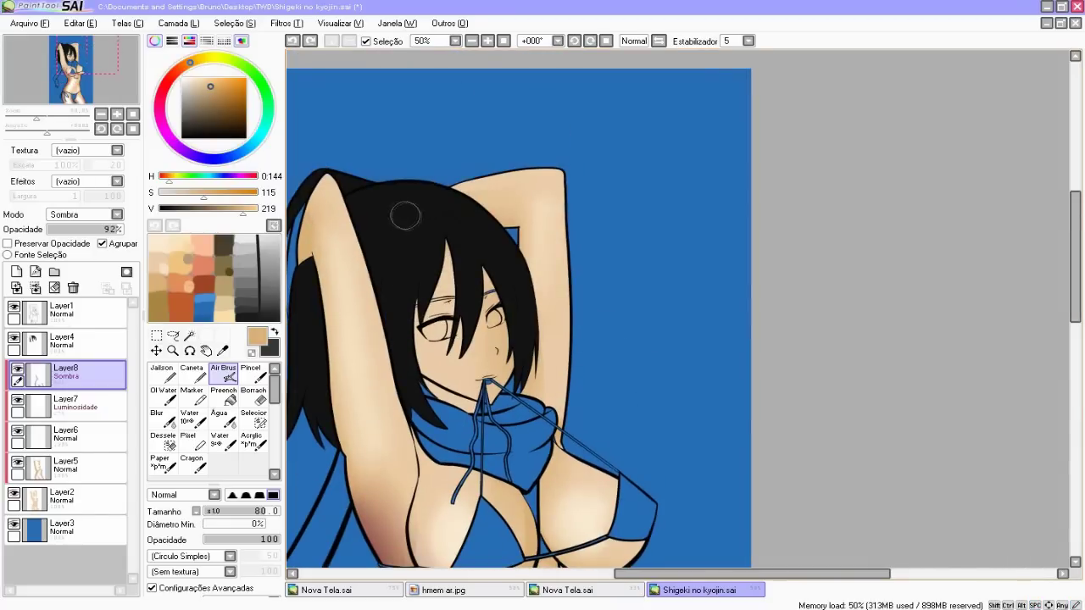
Step: Try light blue Pincel and airbrush strokes over the skin shading on Layer8, undoing each one
click(253, 142)
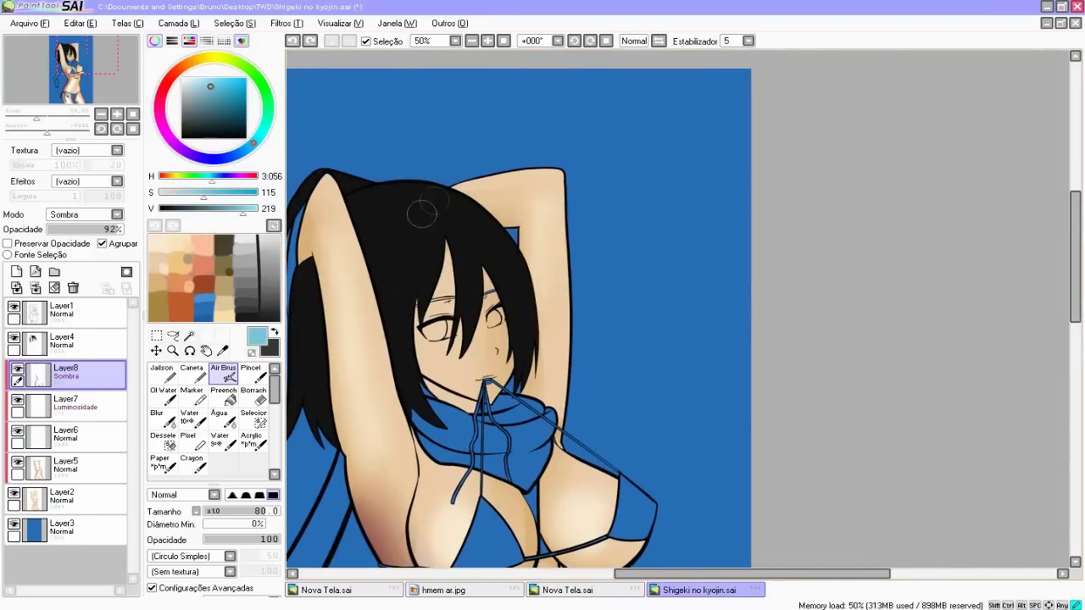
click(250, 373)
key(ctrl+z)
click(74, 289)
drag(546, 406, 594, 51)
key(ctrl+z)
drag(559, 373, 570, 158)
scroll(526, 305, up, 5)
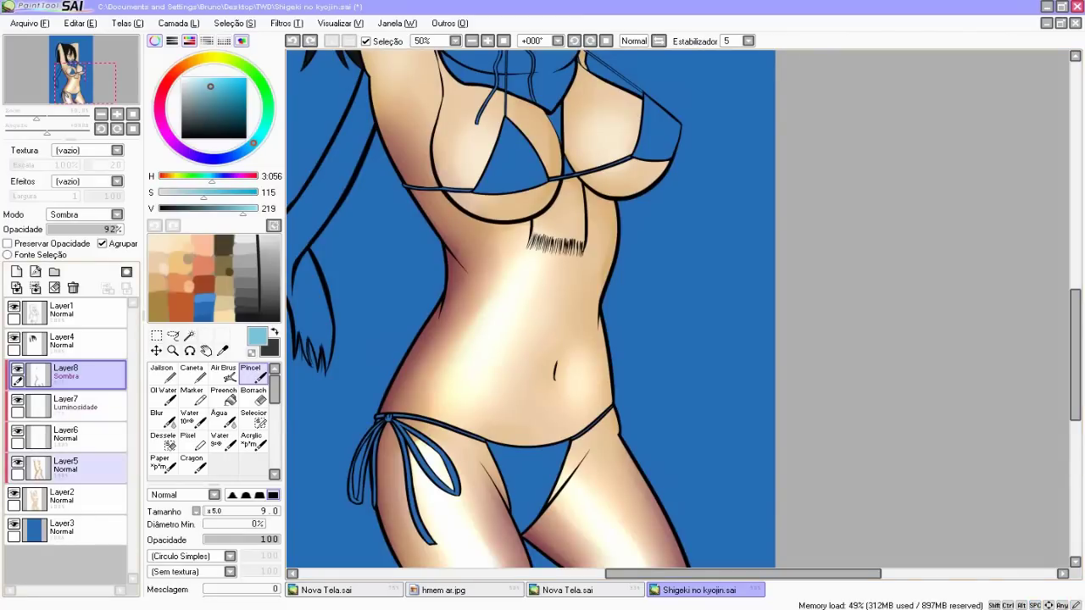
key(space)
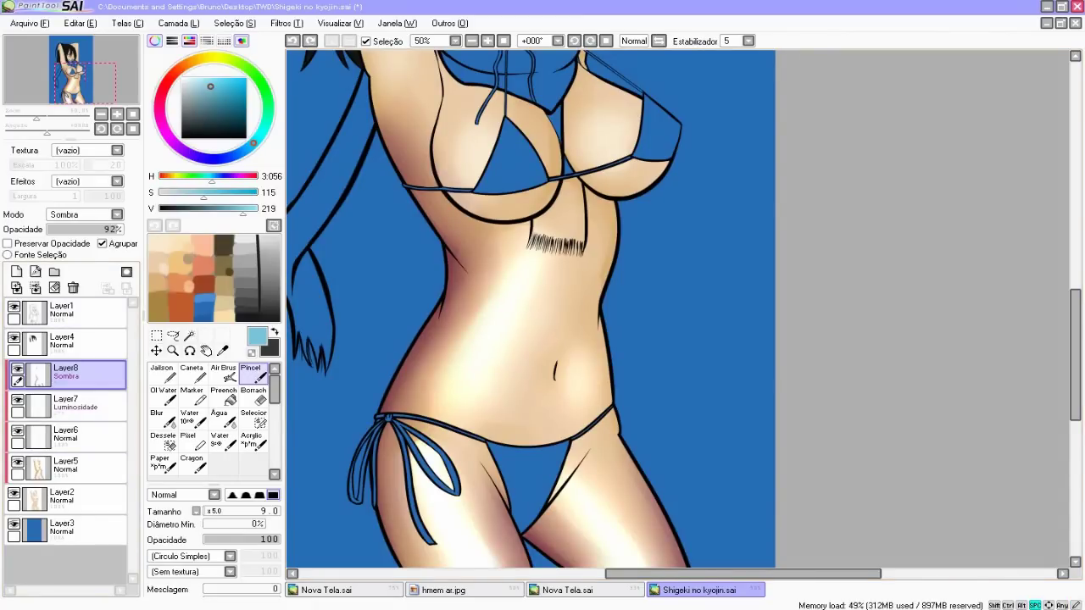
click(223, 373)
drag(421, 330, 409, 341)
key(ctrl+z)
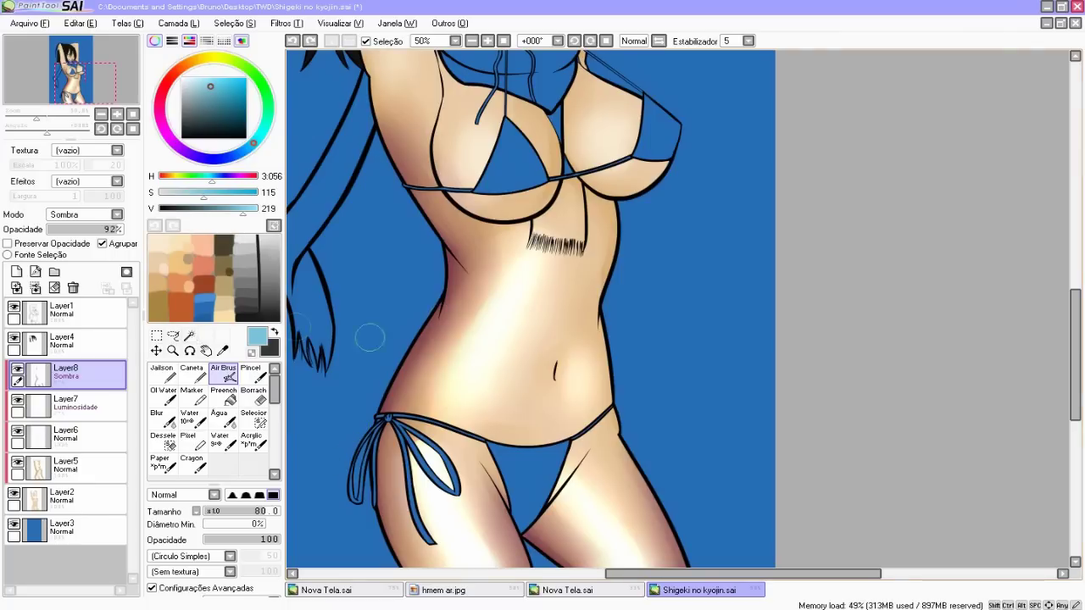
Step: Review the overall skin shading from the arms to the thighs at 25% and 33.33% zoom
drag(510, 17, 557, 41)
key(ctrl+minus)
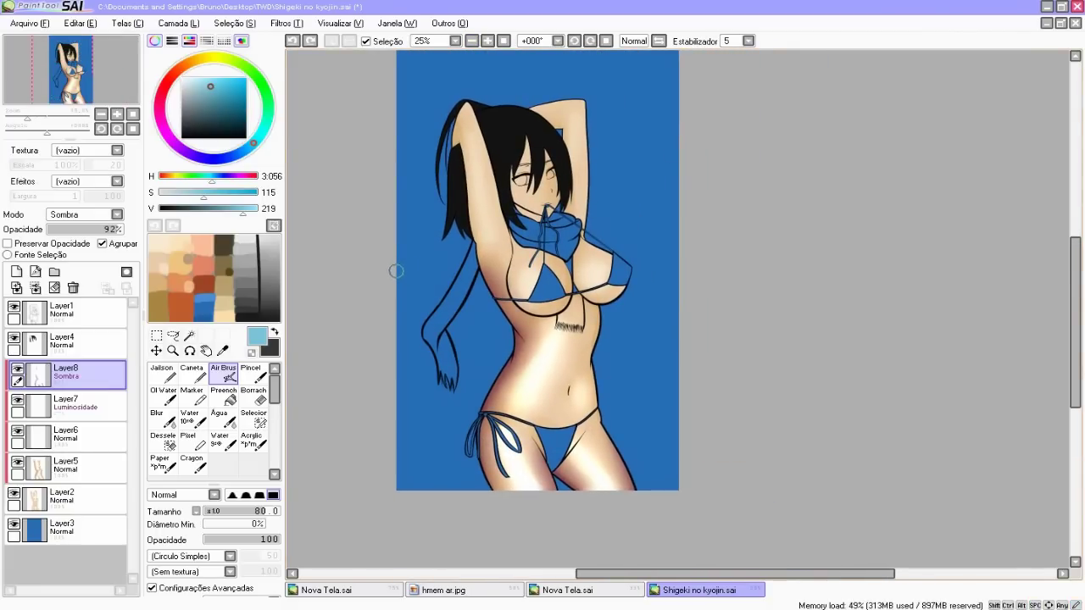
click(487, 41)
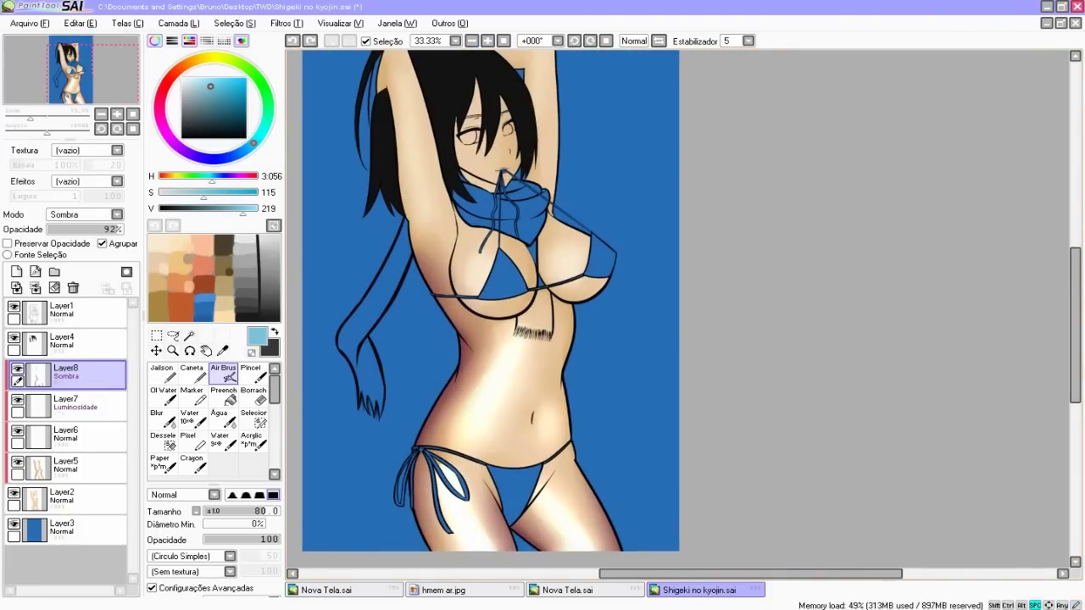
drag(509, 297, 563, 168)
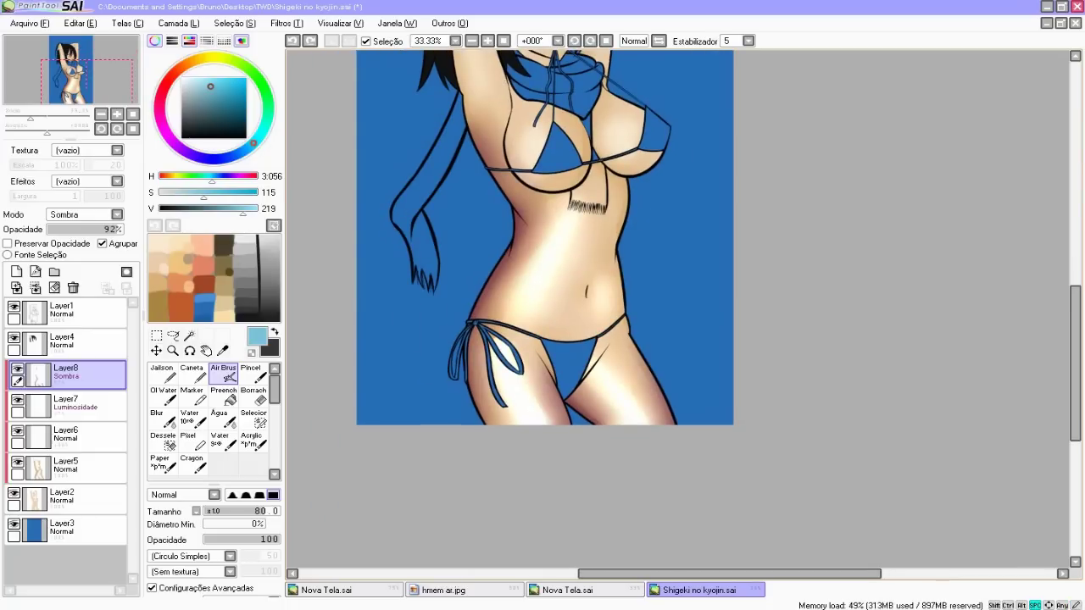
drag(525, 238, 476, 372)
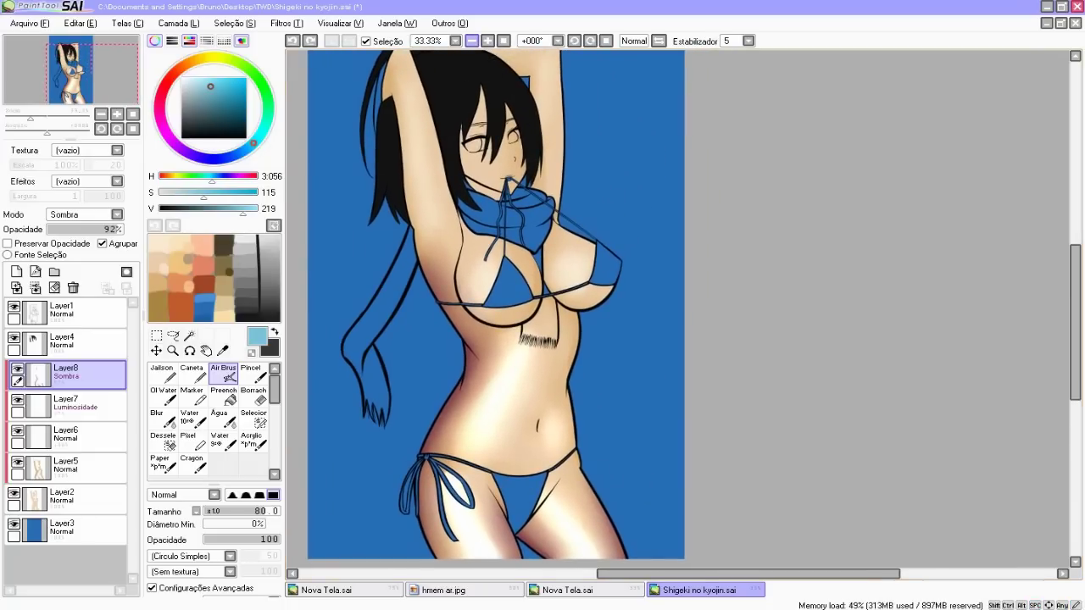
key(ctrl+minus)
key(ctrl+plus)
scroll(430, 261, down, 3)
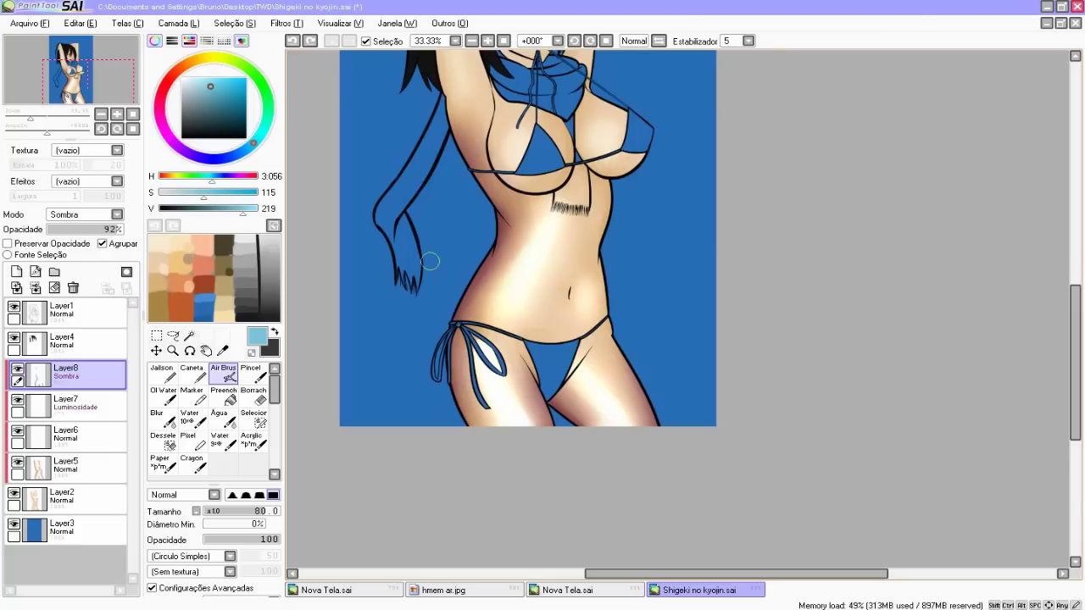
drag(507, 250, 468, 366)
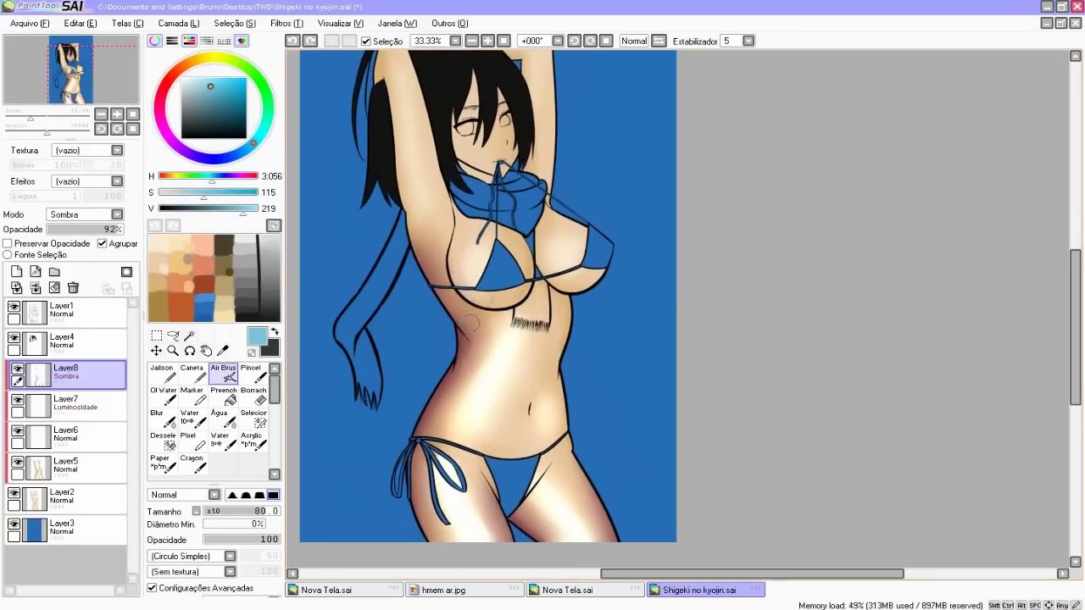
Step: Soften the waist shadow on Layer8 with the Blur tool at size 100 and make Layer7 the active layer
click(161, 418)
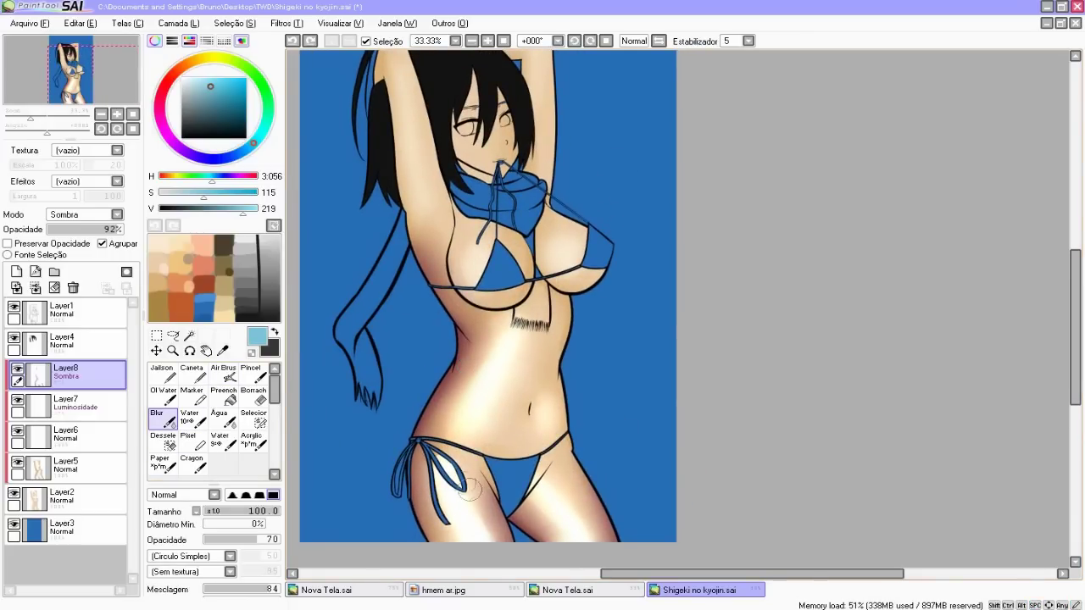
drag(444, 430, 499, 328)
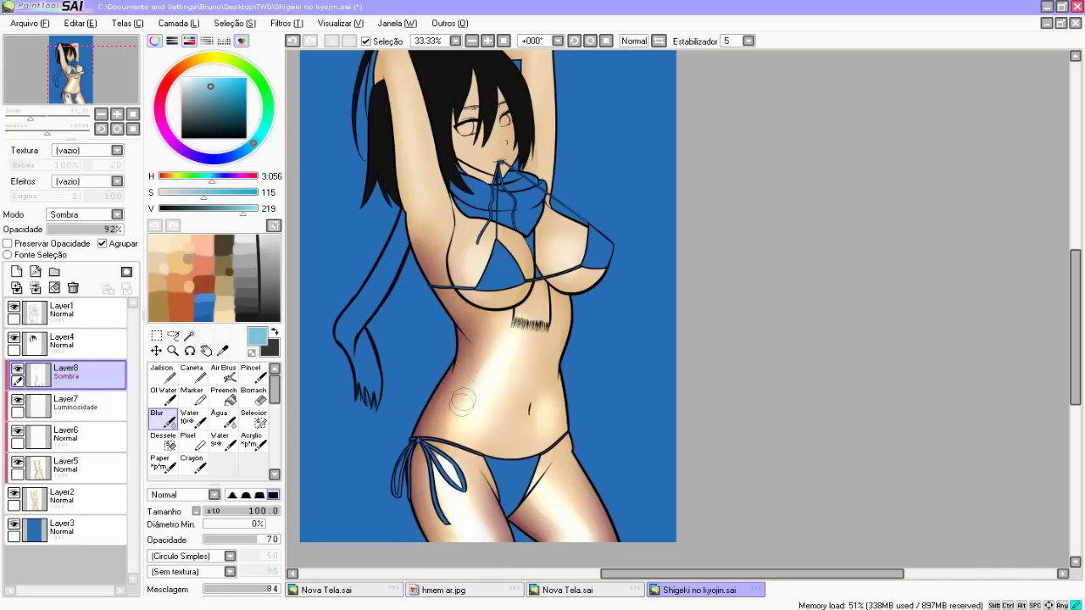
click(76, 403)
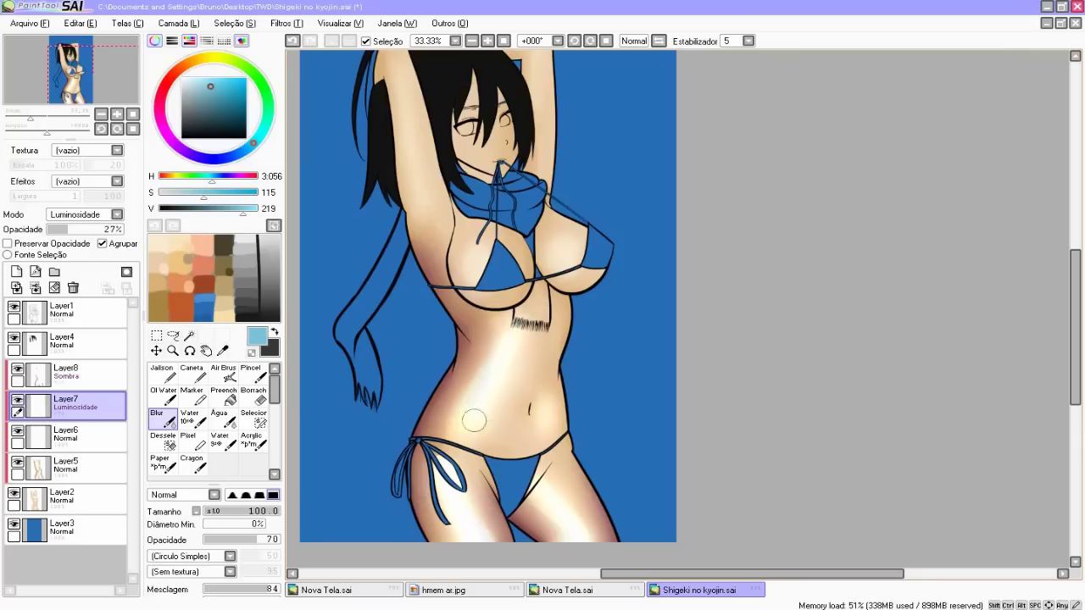